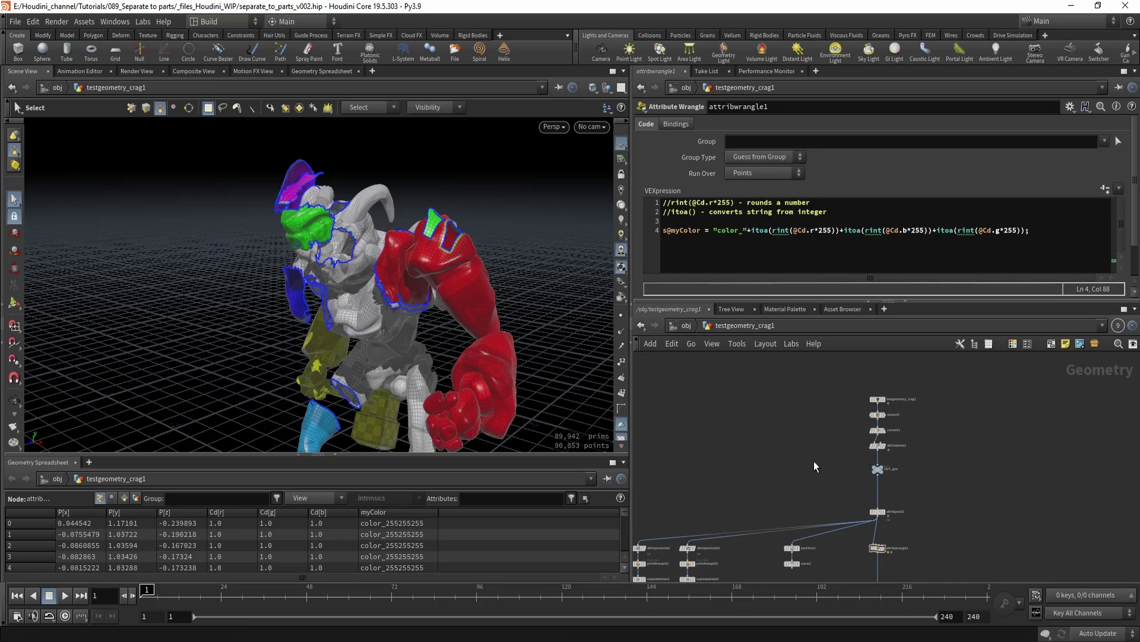
Display the output of the OUT_geo node and inspect the unpainted character from another angle
scroll(813, 461, up, 4)
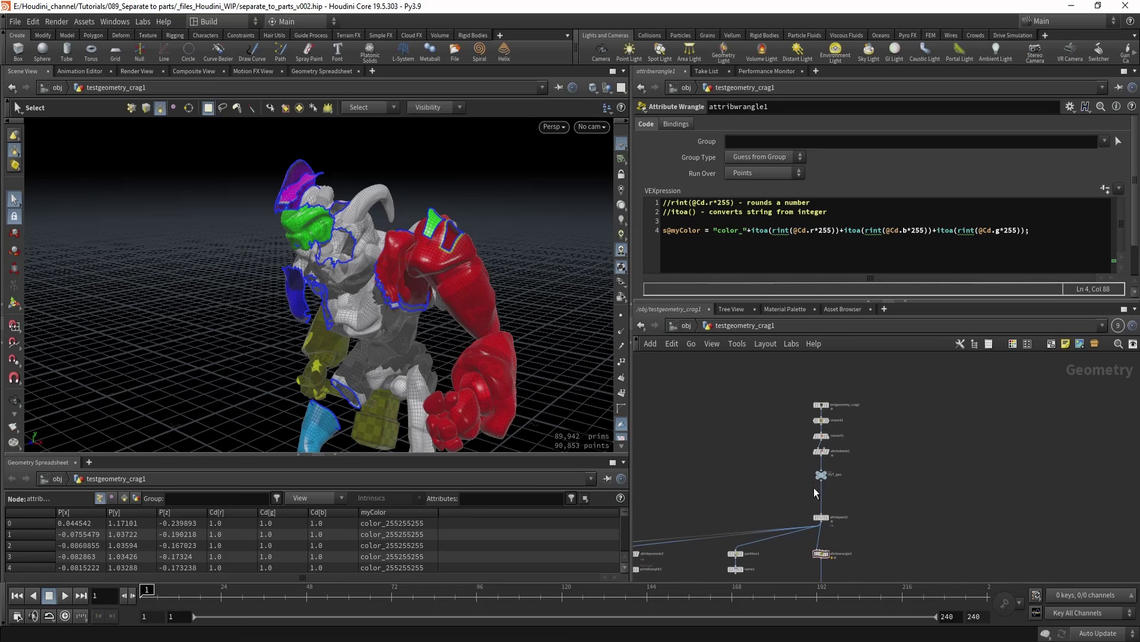
click(833, 463)
alt+drag(433, 311, 291, 321)
scroll(400, 274, down, 3)
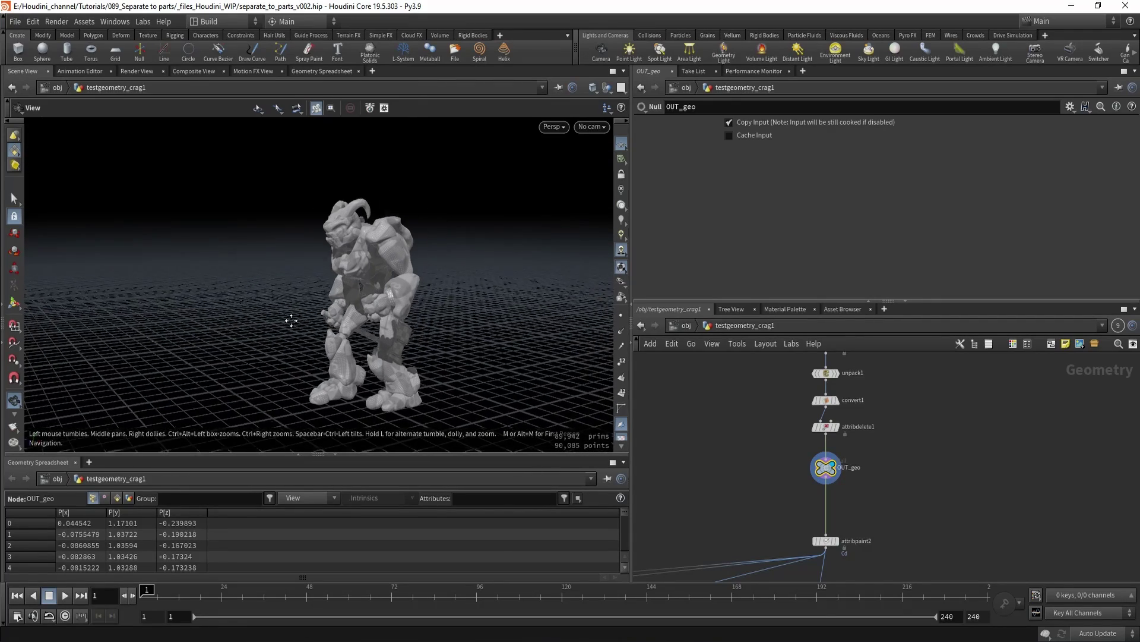
scroll(290, 321, up, 2)
scroll(761, 487, up, 2)
Display the unpack1 node's output and inspect the unpacked character
middle_drag(770, 409, 747, 437)
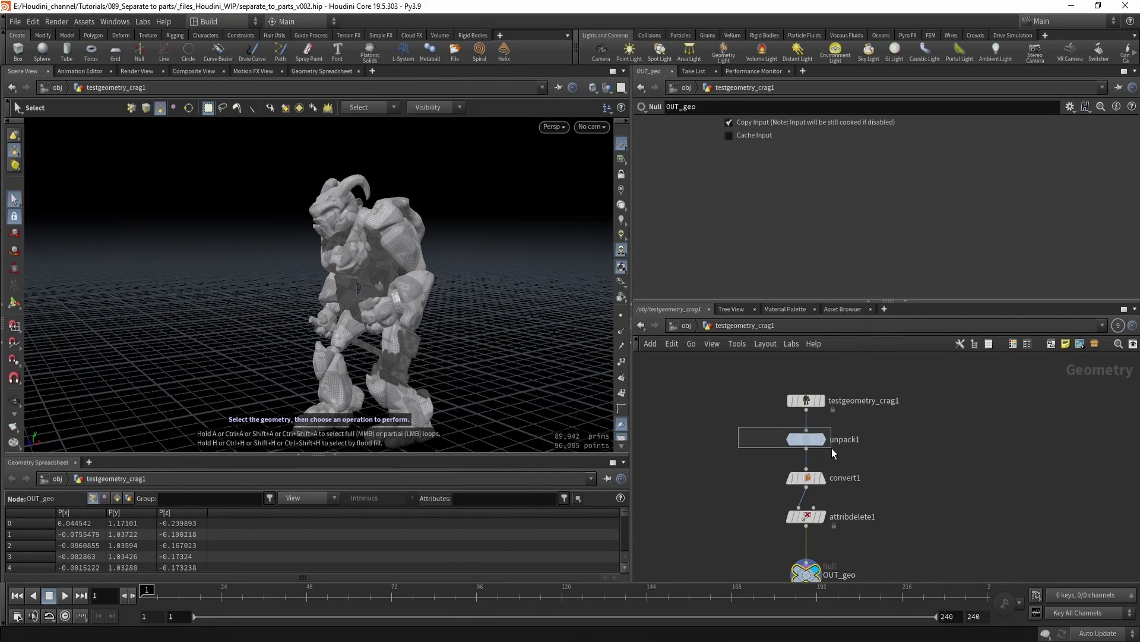
drag(831, 448, 833, 449)
key(r)
alt+drag(394, 280, 433, 312)
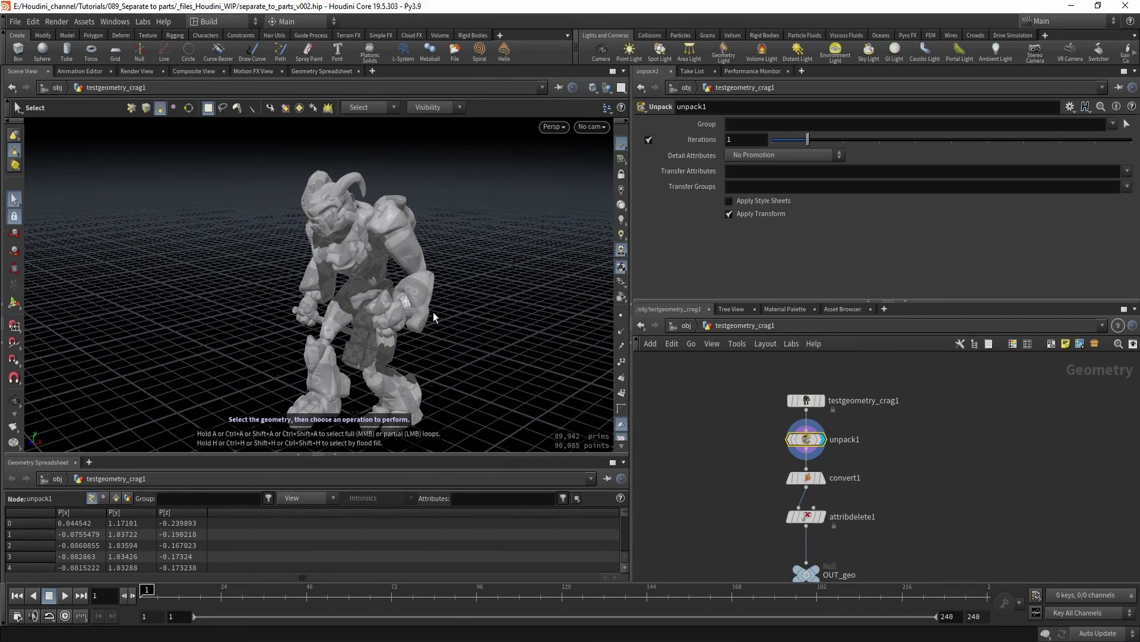
Display the convert1 node's output and review its polygon conversion settings
drag(729, 461, 822, 493)
key(r)
middle_drag(783, 507, 781, 468)
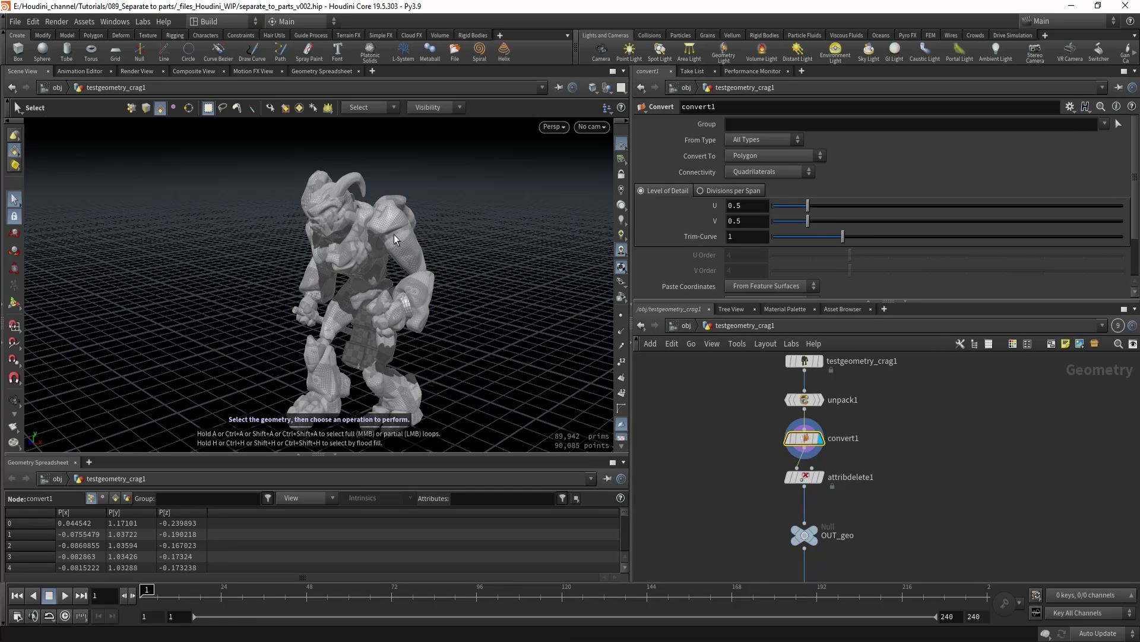
key(Return)
middle_drag(761, 386, 766, 413)
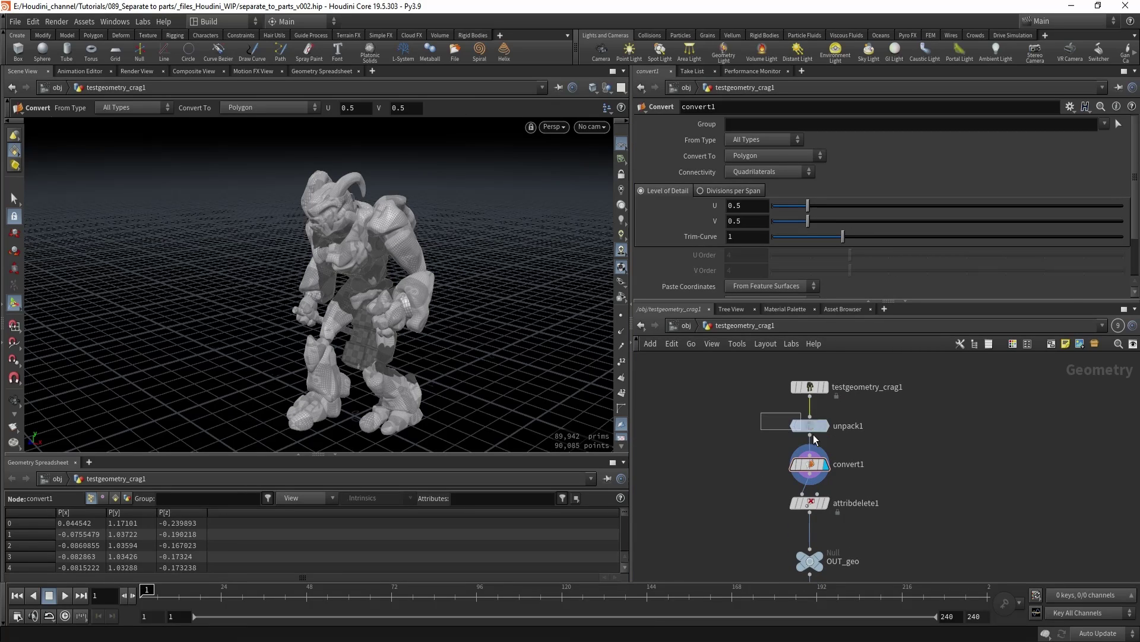
Display the unpack1 output again and select geometry on the character's upper arm in close-up
drag(814, 436, 819, 441)
key(r)
alt+drag(404, 285, 410, 283)
alt+right_drag(410, 282, 427, 305)
key(s)
mouse_move(412, 276)
mouse_down()
mouse_move(420, 299)
mouse_move(424, 287)
mouse_up()
Display the source testgeometry_crag1 node and select the packed upper-arm piece to inspect it
drag(706, 382, 844, 401)
key(r)
click(414, 288)
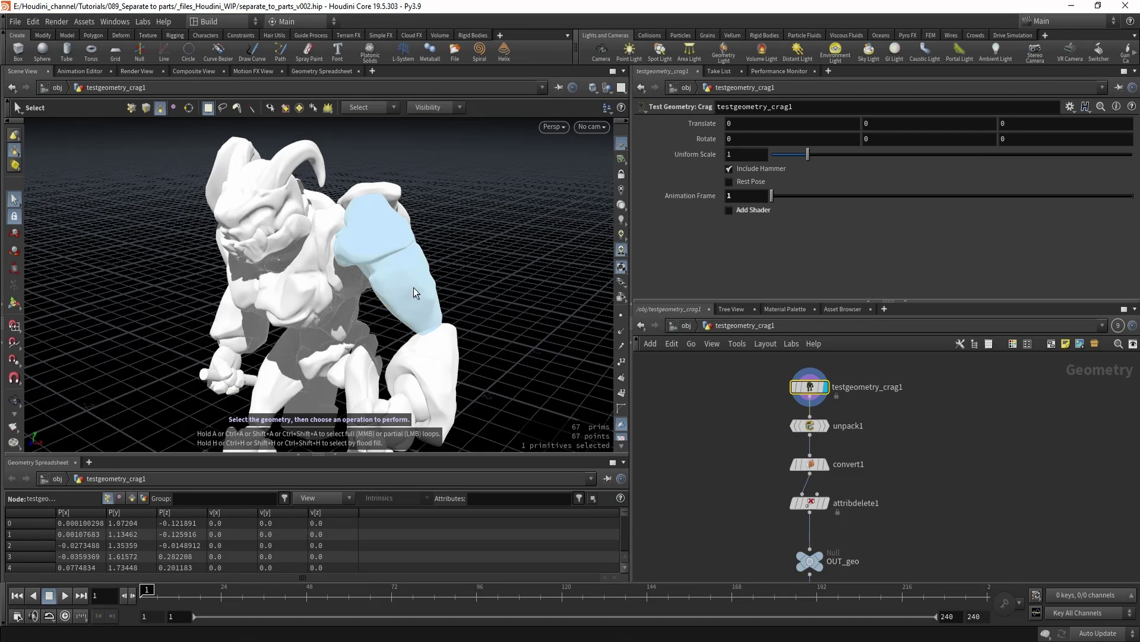
alt+right_drag(428, 340, 416, 320)
alt+drag(415, 321, 423, 315)
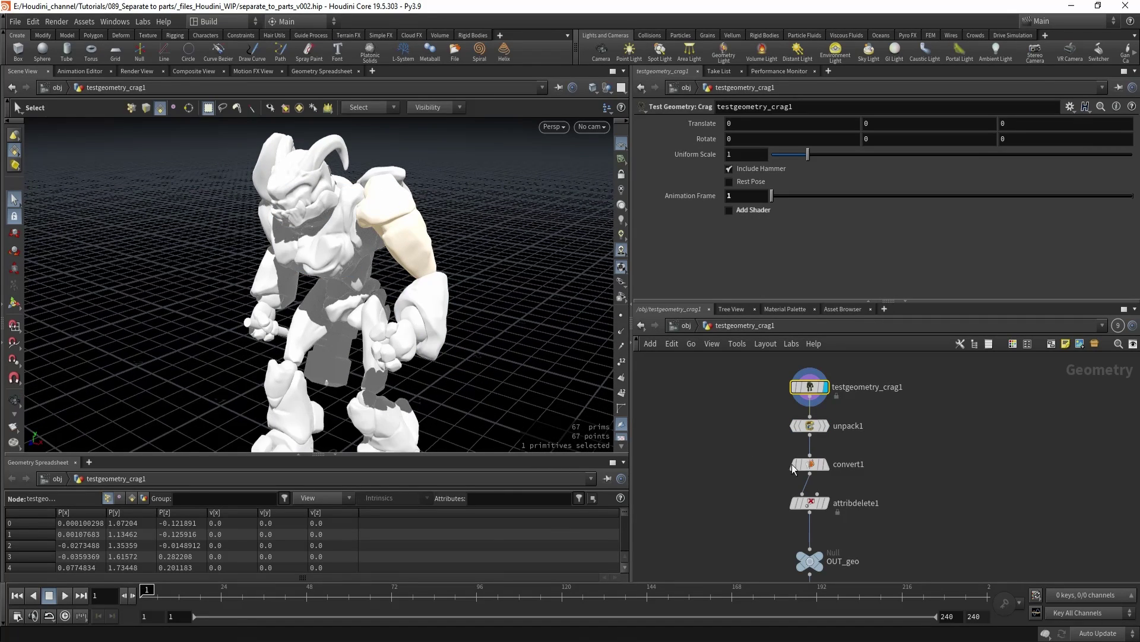
Compare the mesh output of unpack1 with that of convert1 by displaying each node in turn
drag(851, 443, 852, 444)
key(r)
drag(720, 444, 847, 480)
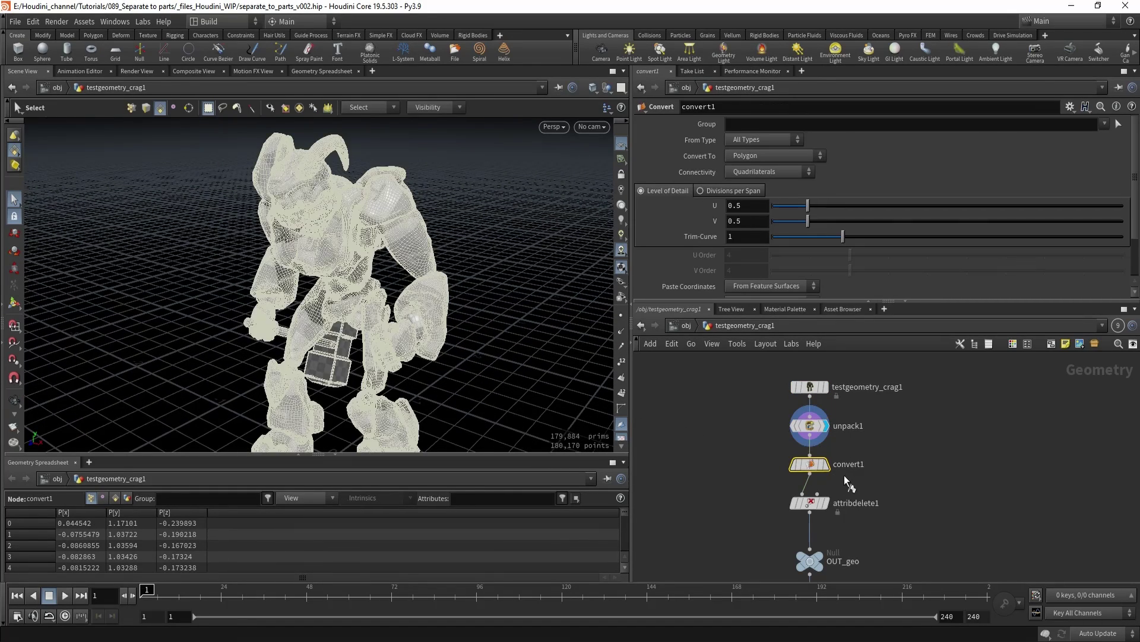
key(r)
middle_drag(848, 480, 854, 447)
Step down the node chain through attribdelete1 and OUT_geo, and display the painted character at attribpaint2
key(Down)
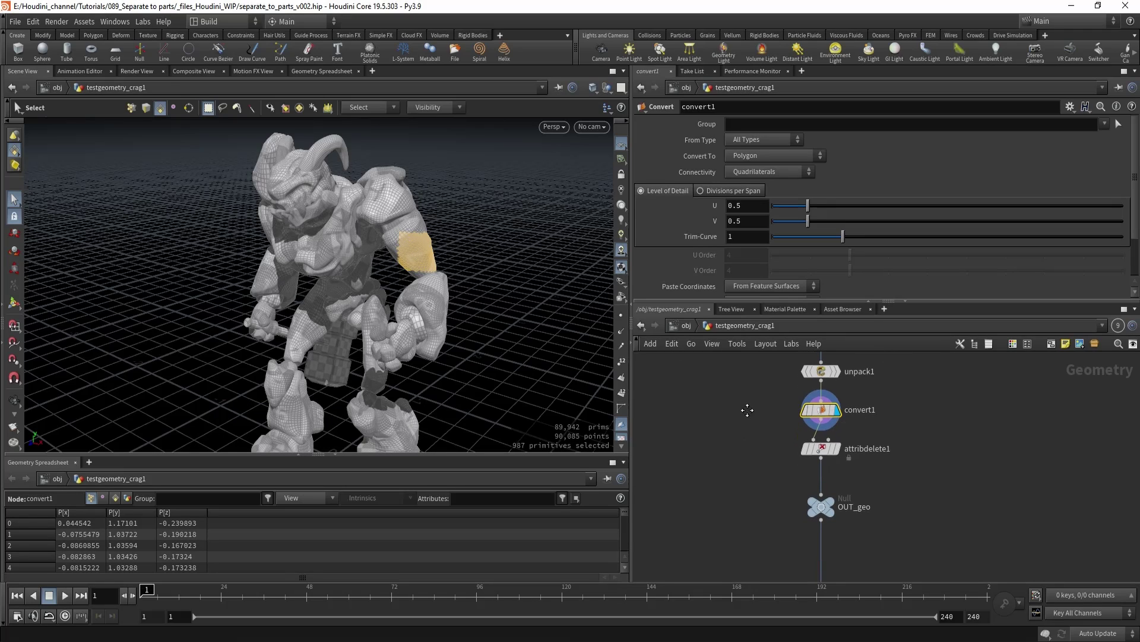
key(Down)
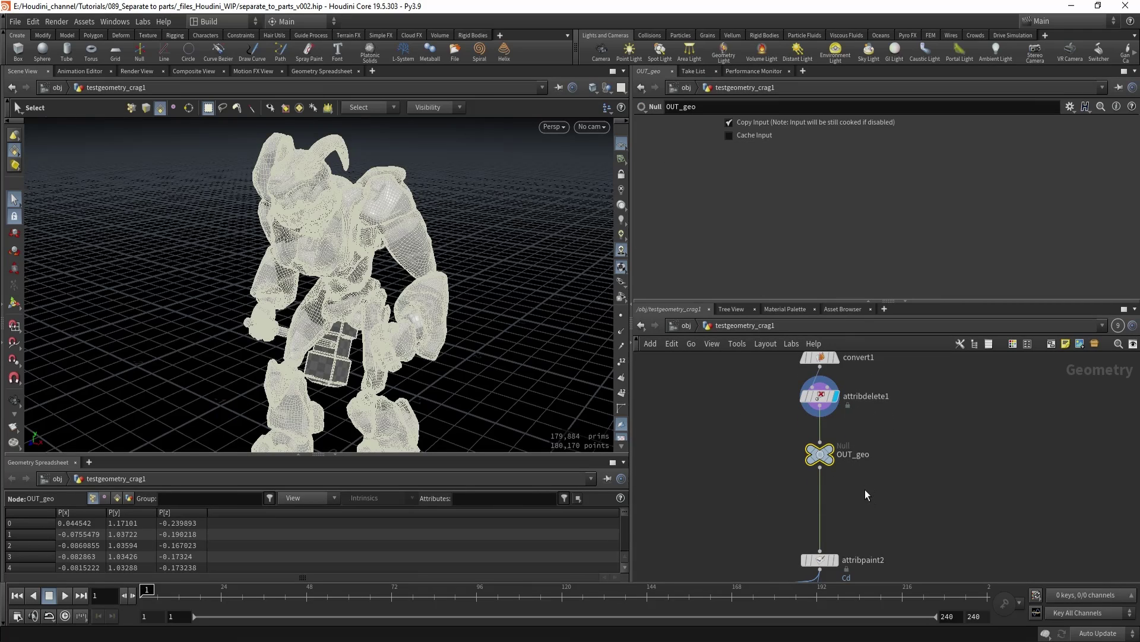
key(Down)
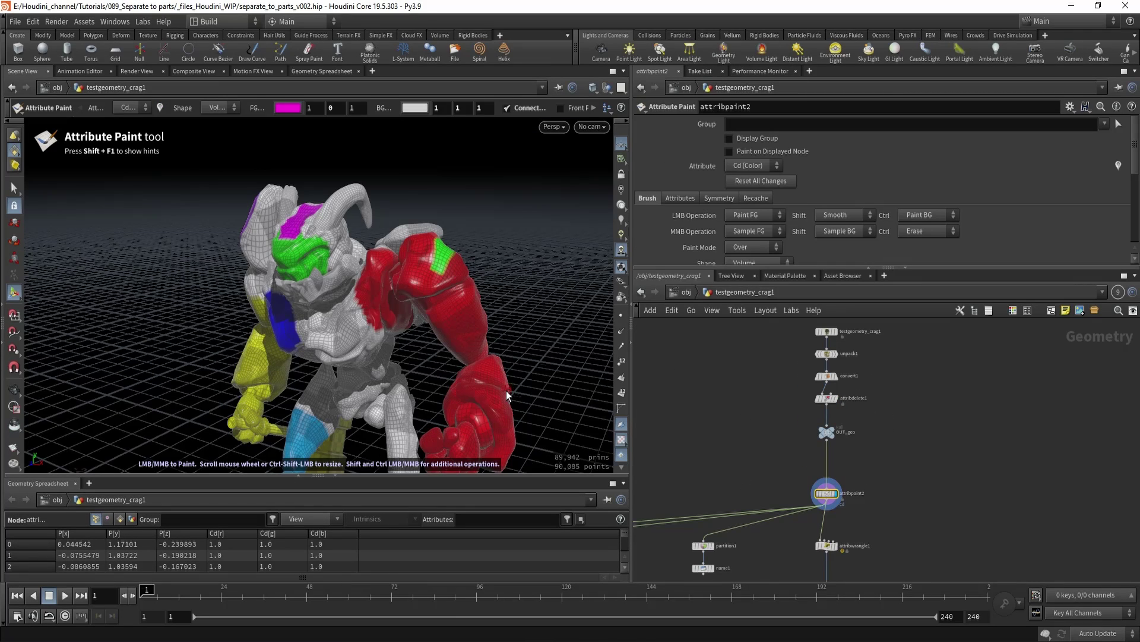
alt+middle_drag(508, 394, 506, 383)
middle_drag(755, 476, 810, 482)
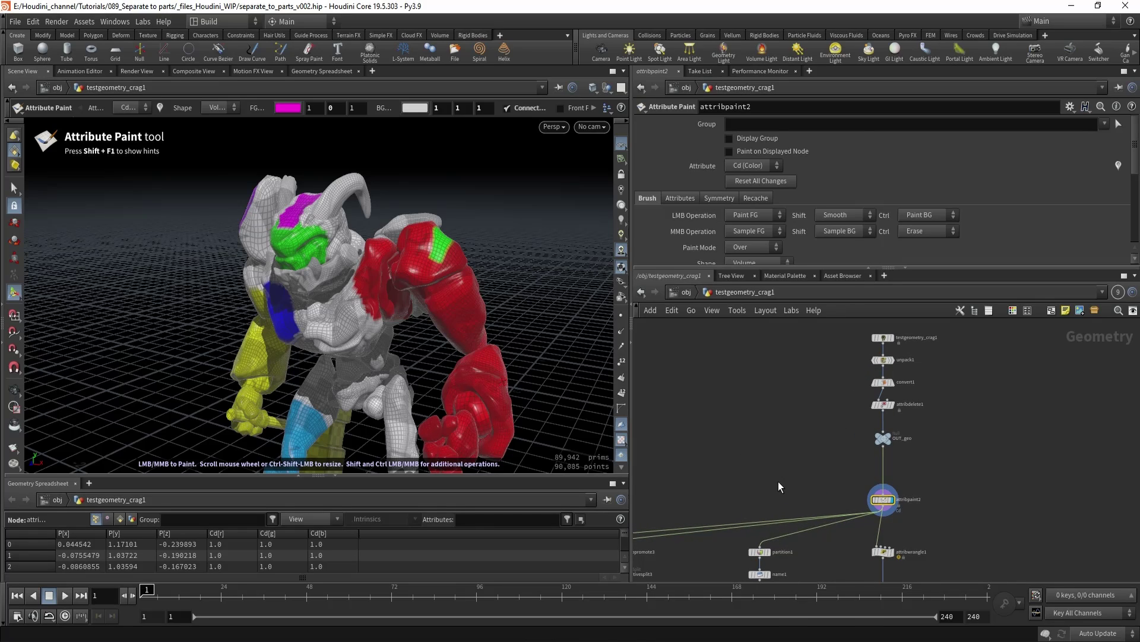
Add a Paint Color node in the empty network area beside attribpaint2
key(Tab)
text(paint)
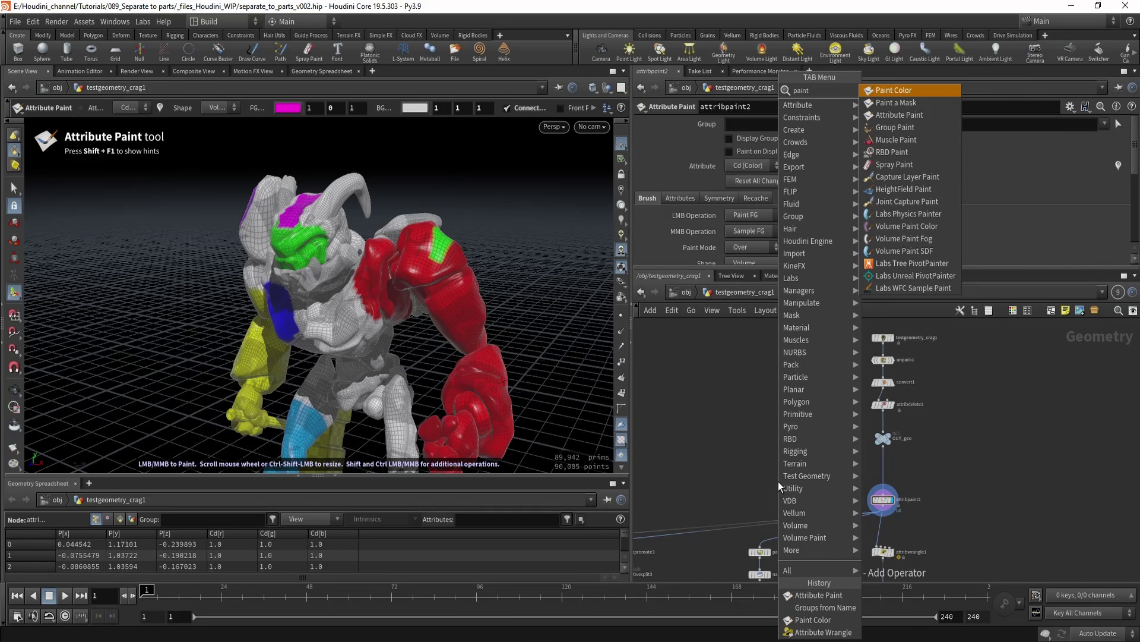
key(Return)
key(Return)
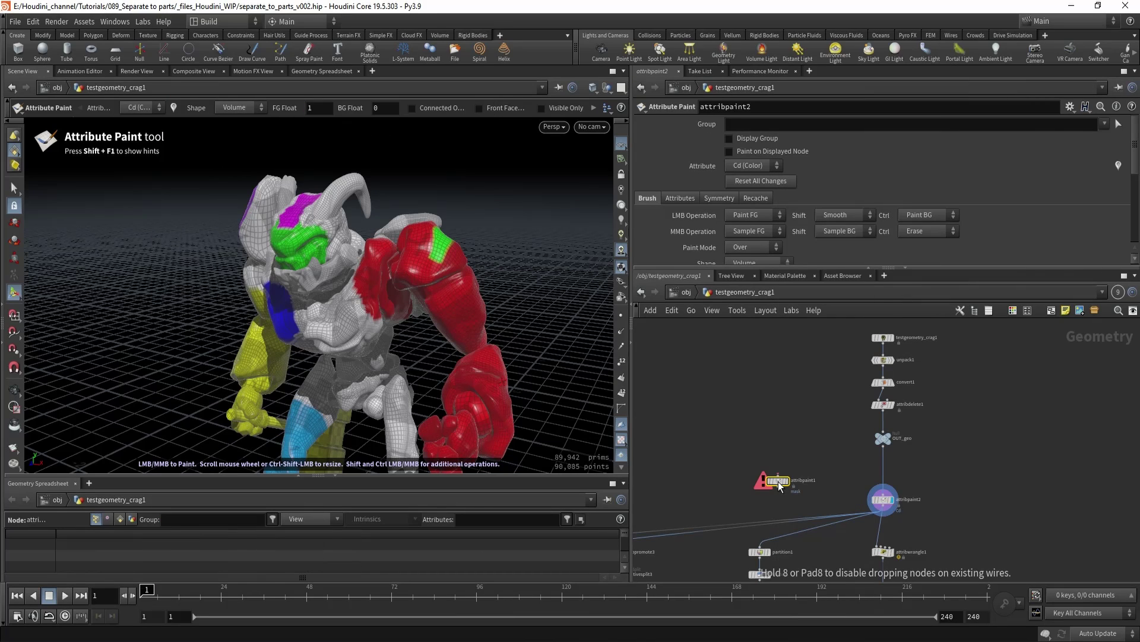
Connect OUT_geo to the new paint node, display it, and activate its painting tool on the character's upper body
scroll(778, 481, up, 4)
drag(778, 470, 987, 414)
drag(723, 411, 853, 498)
key(r)
mouse_move(475, 324)
alt+mouse_down()
mouse_move(441, 308)
mouse_move(392, 316)
mouse_move(392, 306)
alt+mouse_up()
key(Return)
alt+right_drag(392, 305, 500, 231)
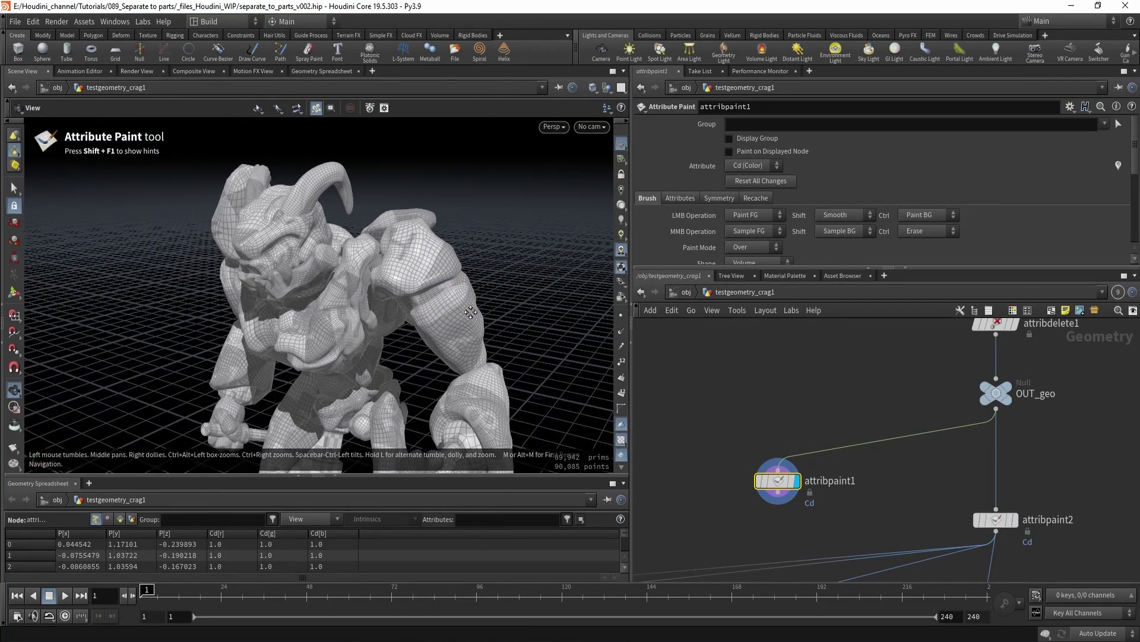
Set the paint brush's foreground color to pure red (1, 0, 0)
drag(984, 270, 994, 354)
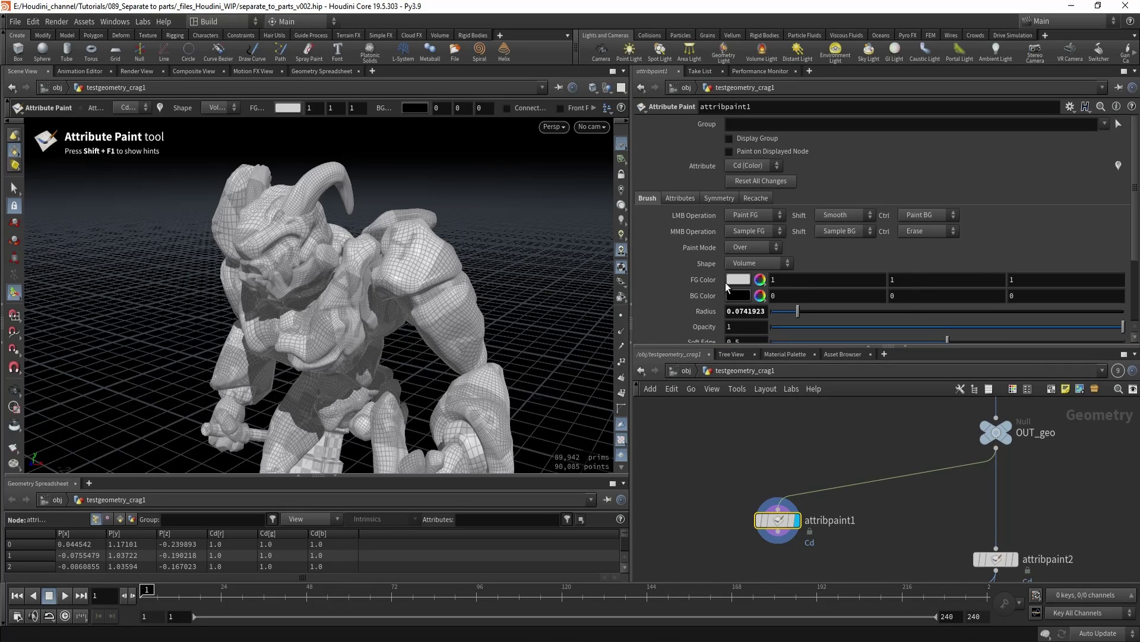
click(759, 279)
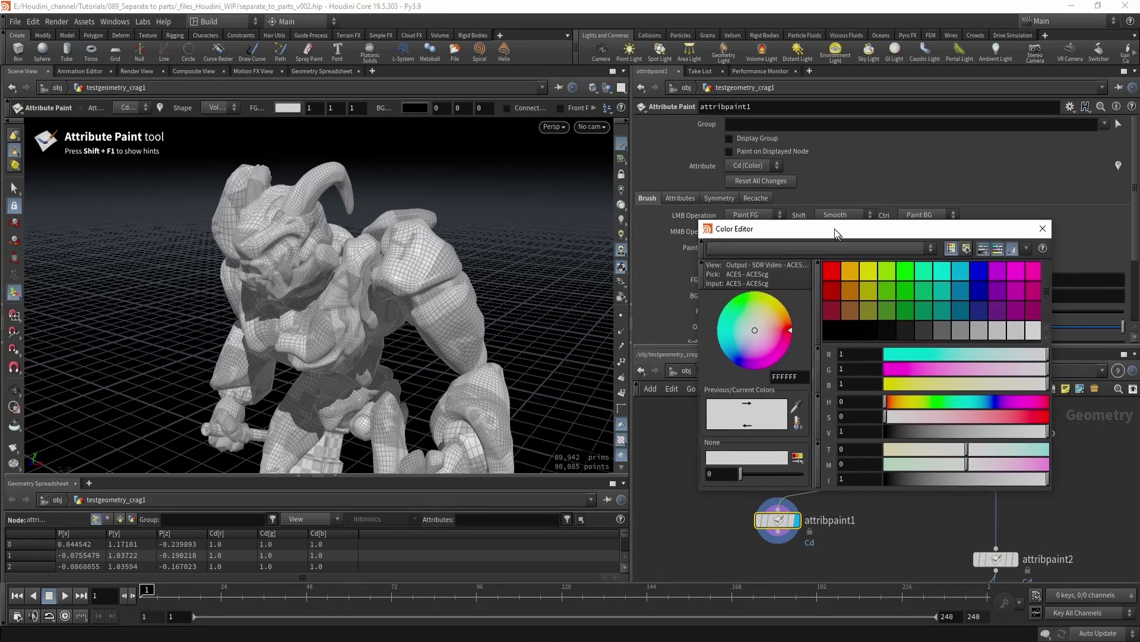
click(753, 256)
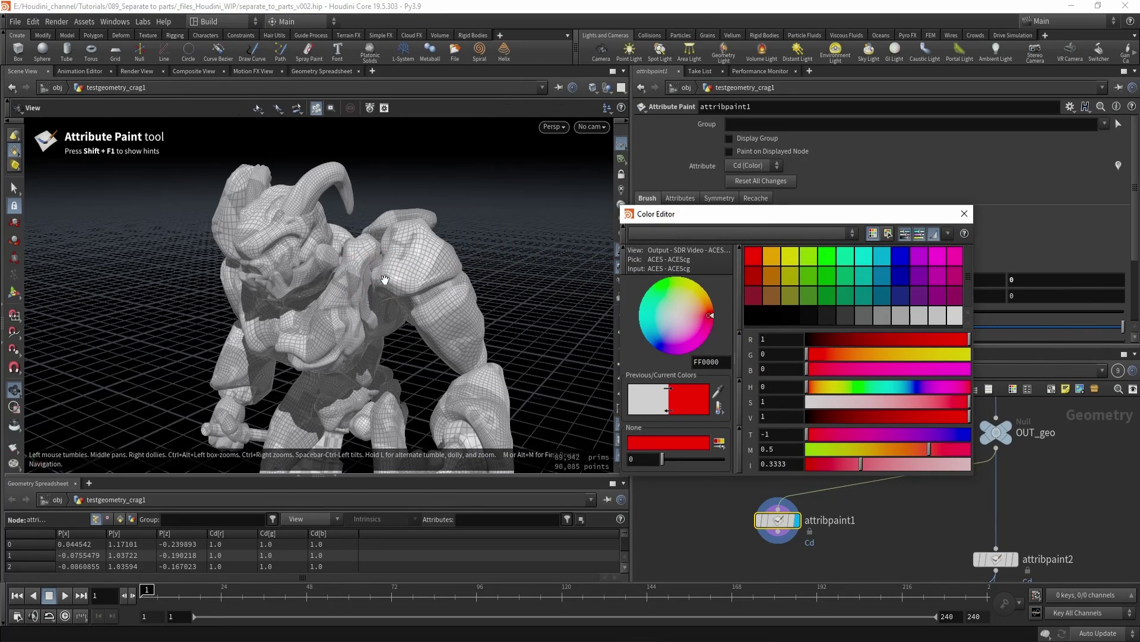
Paint a red patch across the shoulder and upper arm, close the Color Editor, and reveal more brush settings
mouse_move(383, 276)
alt+mouse_down()
mouse_move(407, 296)
mouse_move(408, 283)
mouse_move(369, 293)
alt+mouse_up()
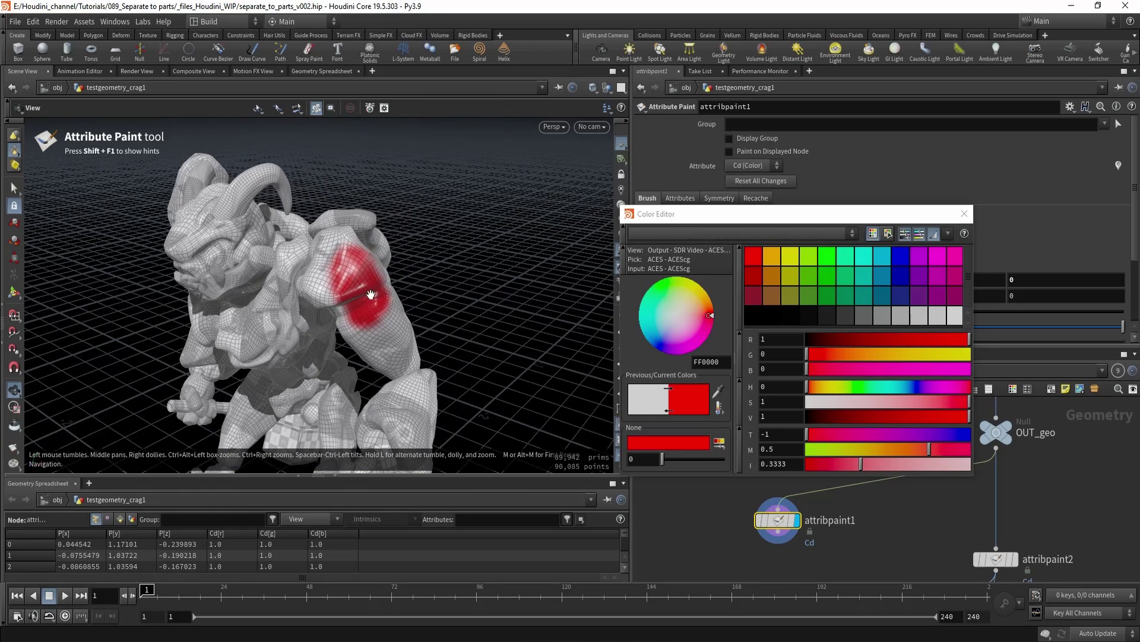
mouse_move(369, 293)
alt+right_down()
mouse_move(425, 300)
mouse_move(387, 315)
alt+right_up()
alt+drag(387, 315, 397, 312)
alt+right_drag(396, 312, 416, 315)
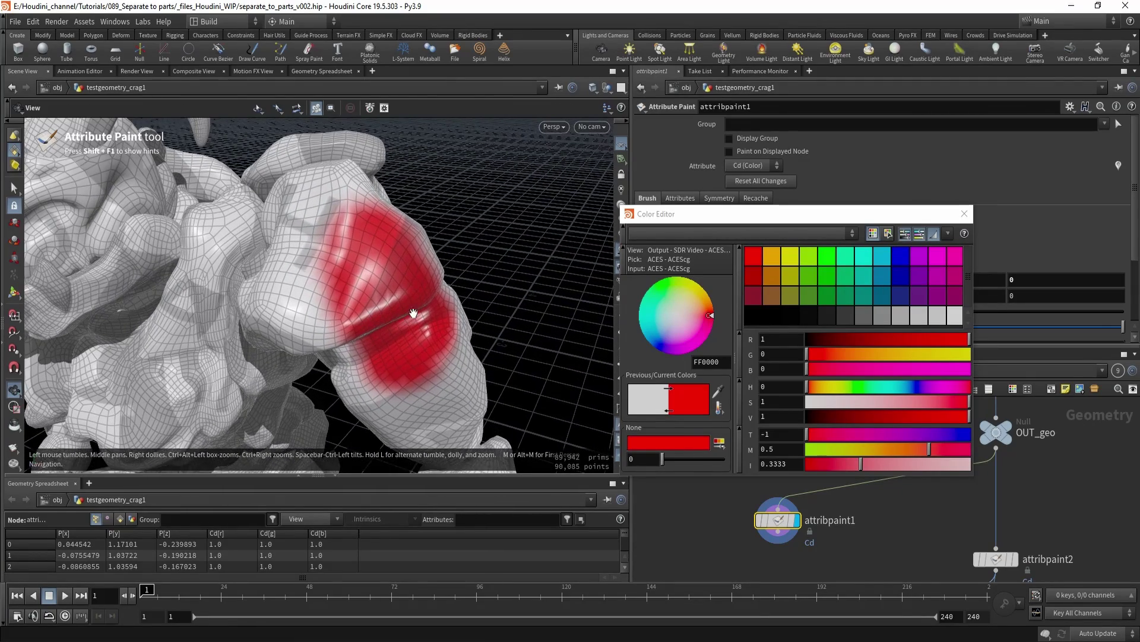
click(961, 217)
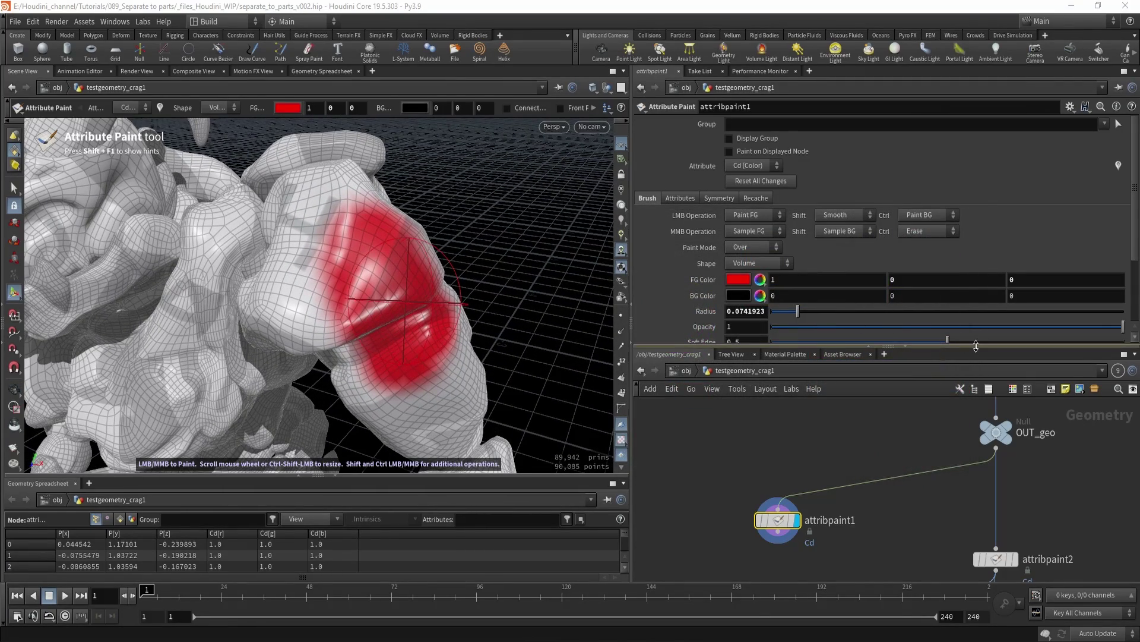
drag(976, 345, 832, 391)
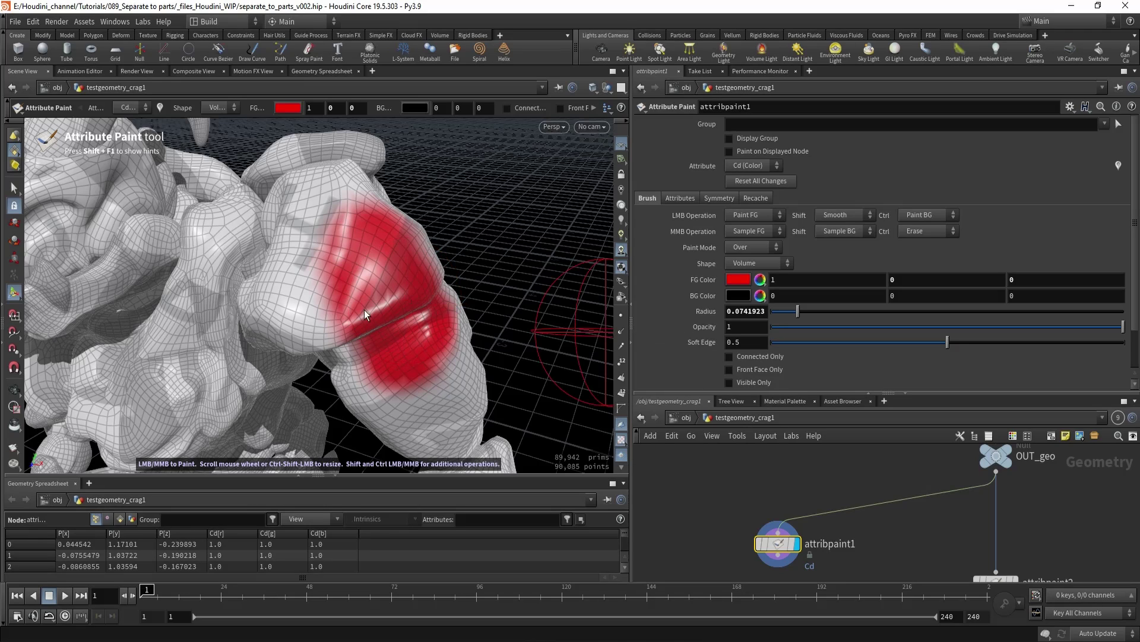
Try a red stroke on the shoulder with the brush radius enlarged to about 0.135, and undo the stroke
alt+middle_drag(333, 287, 341, 293)
scroll(341, 293, up, 3)
scroll(341, 293, up, 3)
click(337, 286)
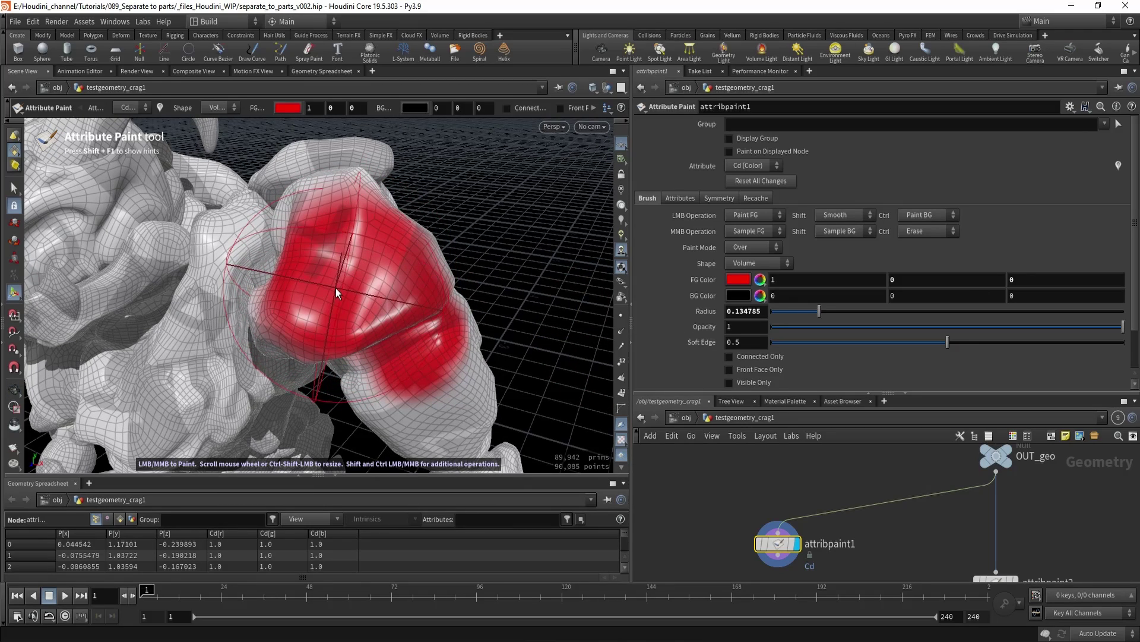
alt+drag(361, 292, 395, 304)
key(ctrl+z)
Paint the whole shoulder and upper arm red, enlarging the brush radius to about 0.3
scroll(380, 302, up, 5)
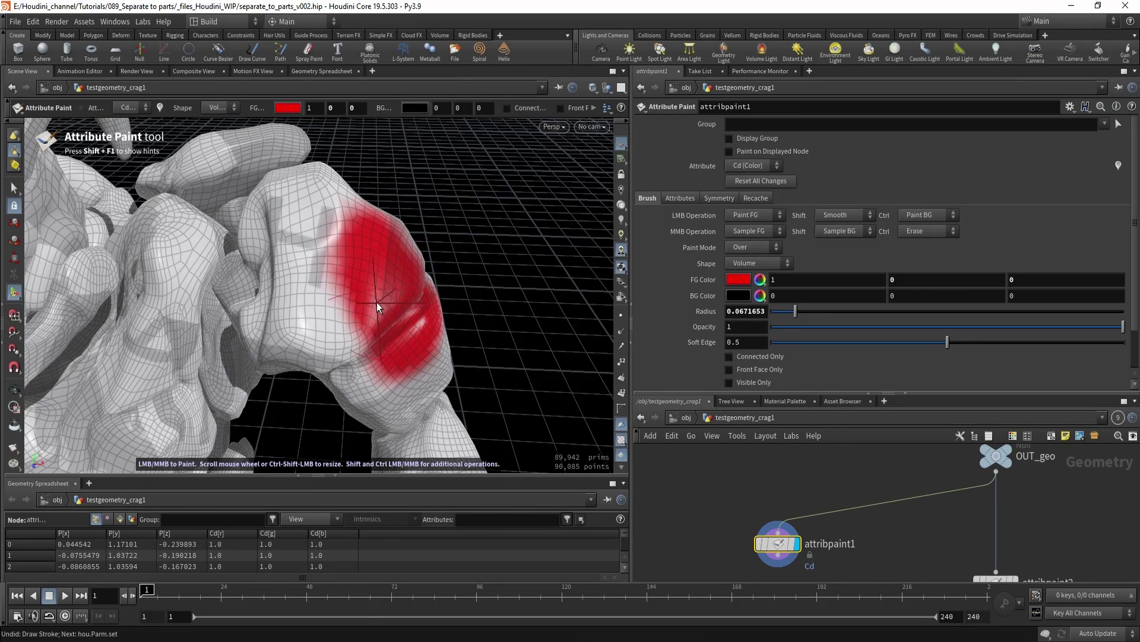
click(388, 298)
mouse_move(388, 298)
alt+mouse_down()
mouse_move(359, 267)
mouse_move(443, 260)
mouse_move(343, 283)
alt+mouse_up()
key(Return)
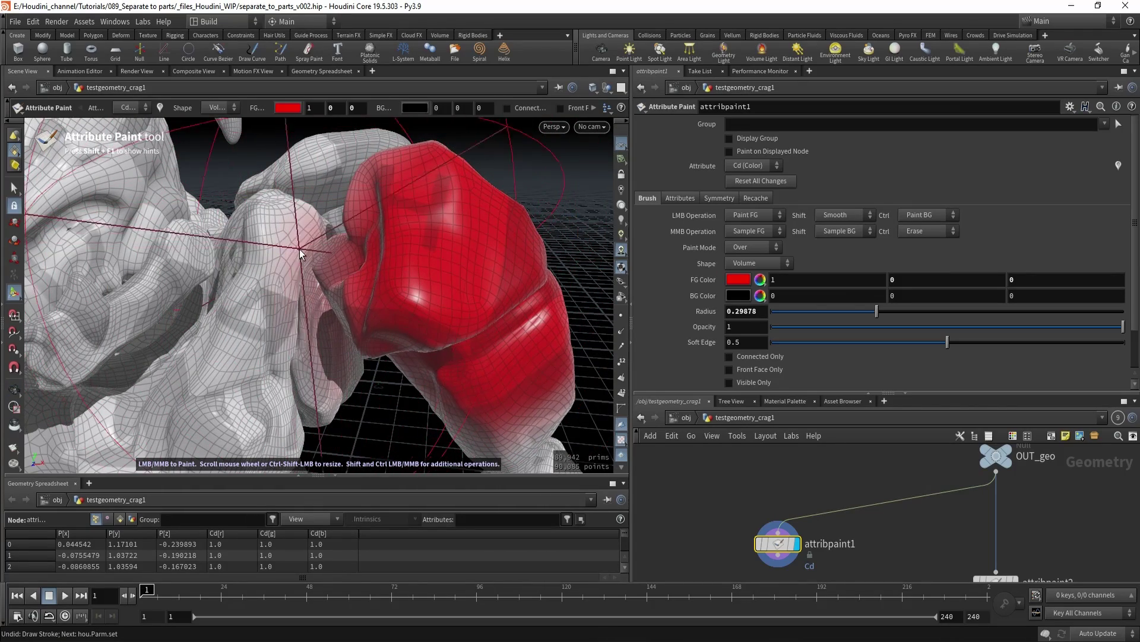
Reduce the brush radius to about 0.033 and examine the soft red spill on the chest next to the shoulder
scroll(352, 260, down, 13)
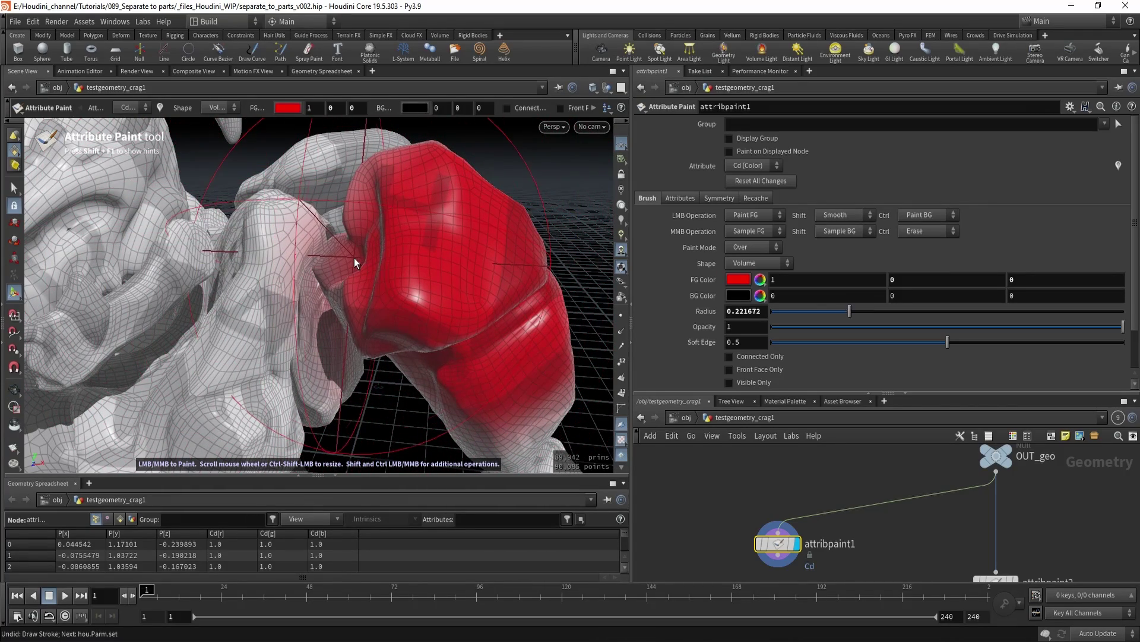
scroll(319, 265, down, 1)
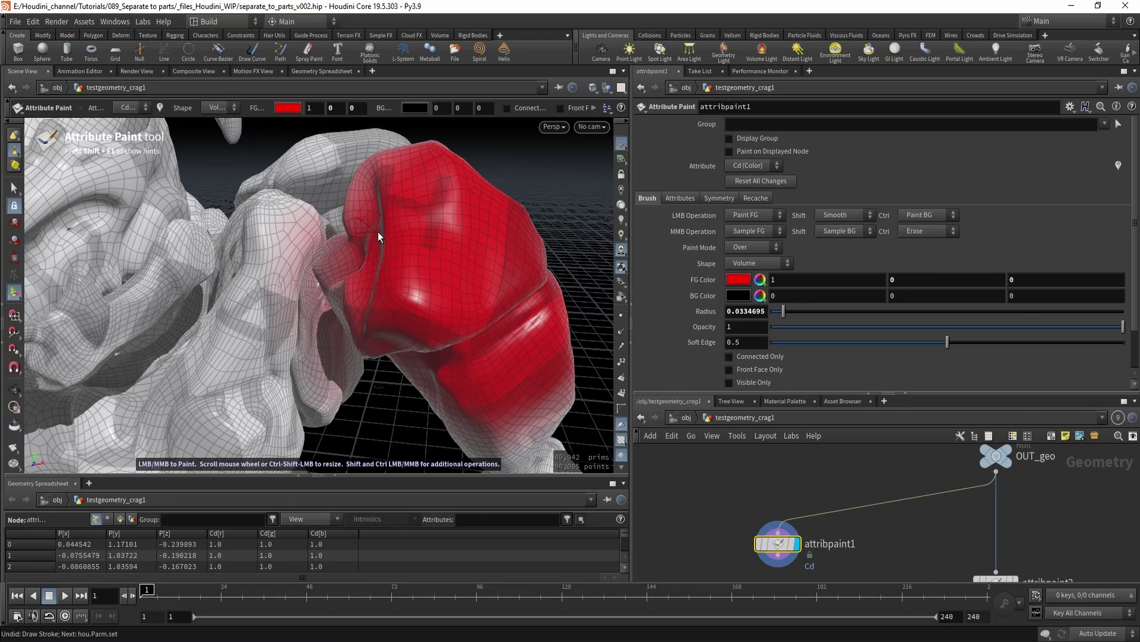
key(Escape)
mouse_move(378, 231)
mouse_down()
mouse_move(458, 280)
mouse_move(438, 301)
mouse_move(293, 224)
mouse_move(256, 222)
mouse_up()
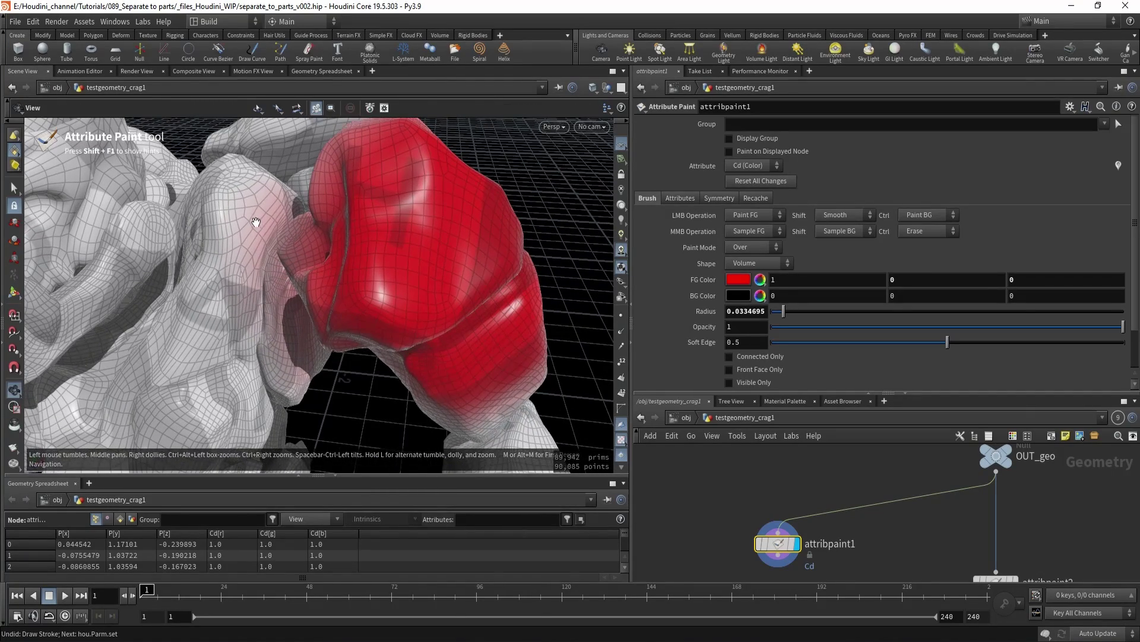
key(Return)
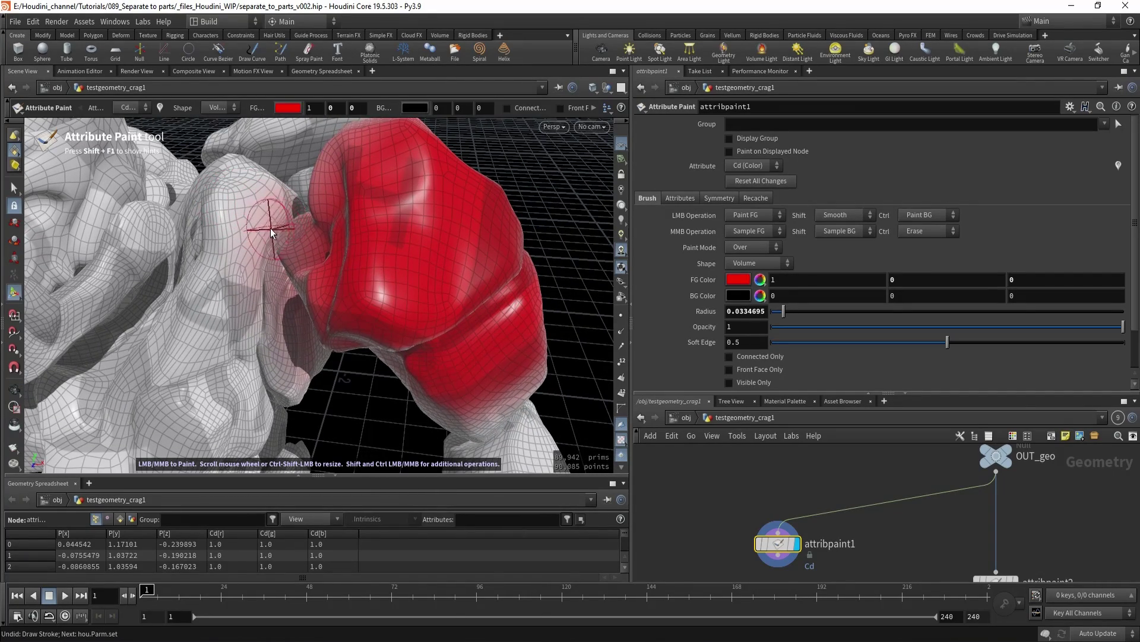
key(Escape)
mouse_move(290, 234)
mouse_down()
mouse_move(344, 254)
mouse_move(324, 183)
mouse_up()
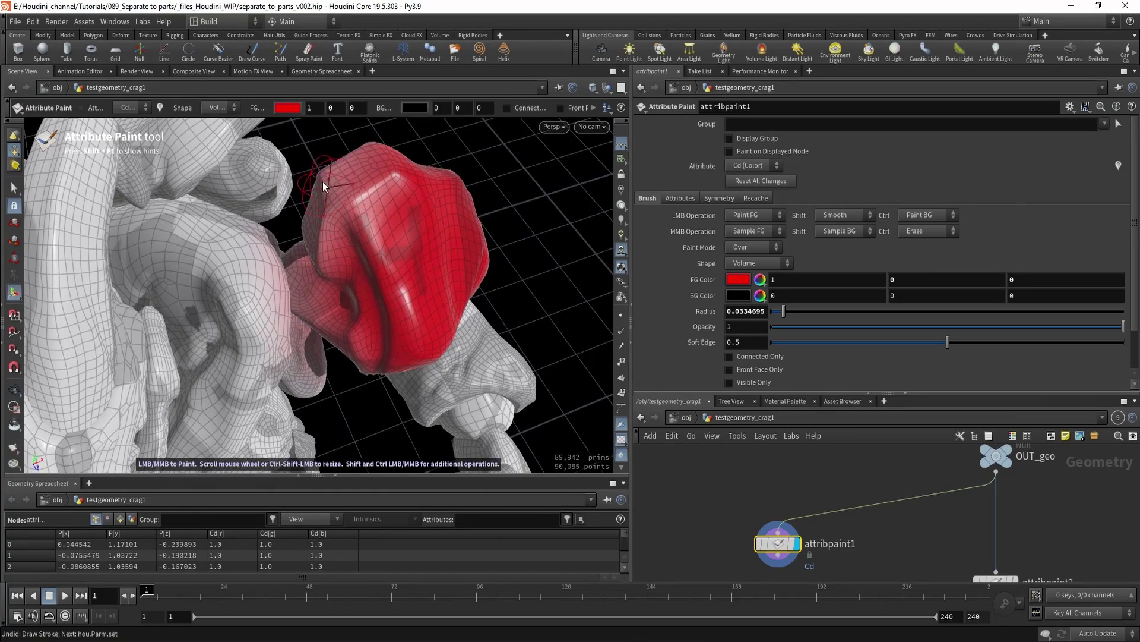
Enlarge the brush radius to about 0.11 while checking the painted shoulder from several angles
key(ctrl+z)
alt+drag(400, 244, 353, 235)
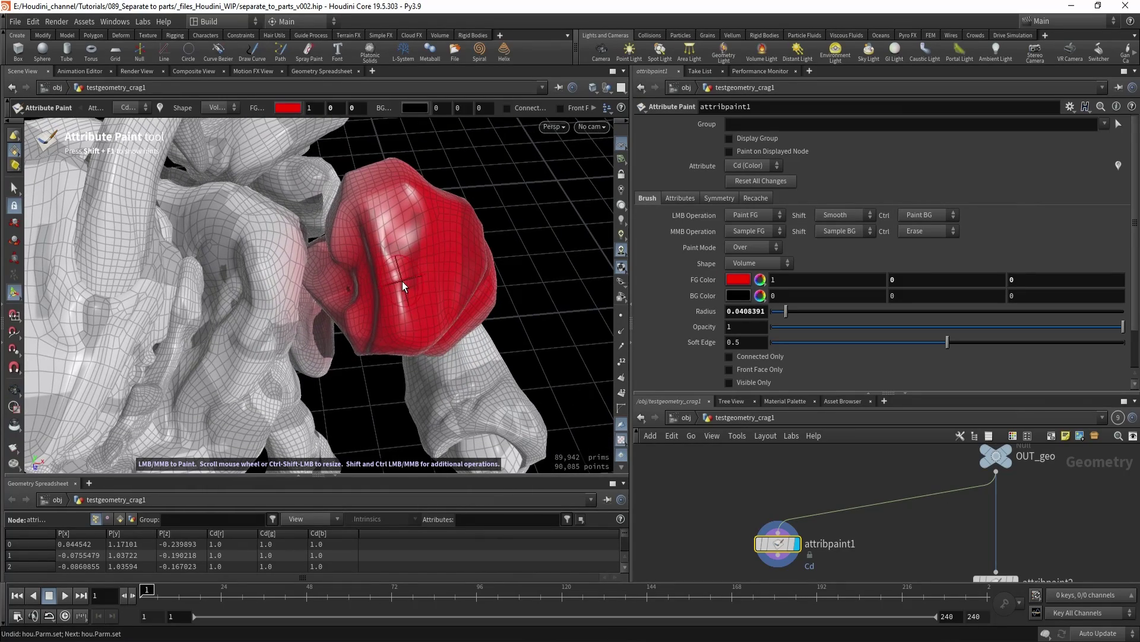
scroll(405, 285, up, 1)
scroll(453, 298, up, 1)
alt+drag(453, 298, 425, 299)
scroll(426, 299, up, 1)
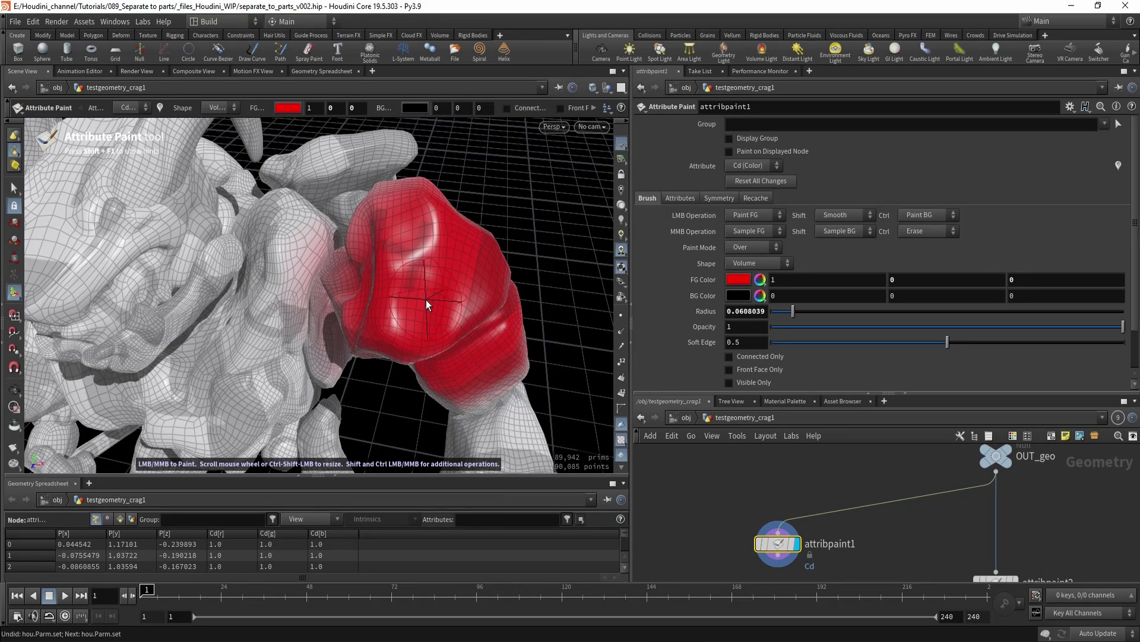
scroll(426, 299, up, 4)
Reset all painted changes on the node and set the brush's soft edge to 0
click(761, 181)
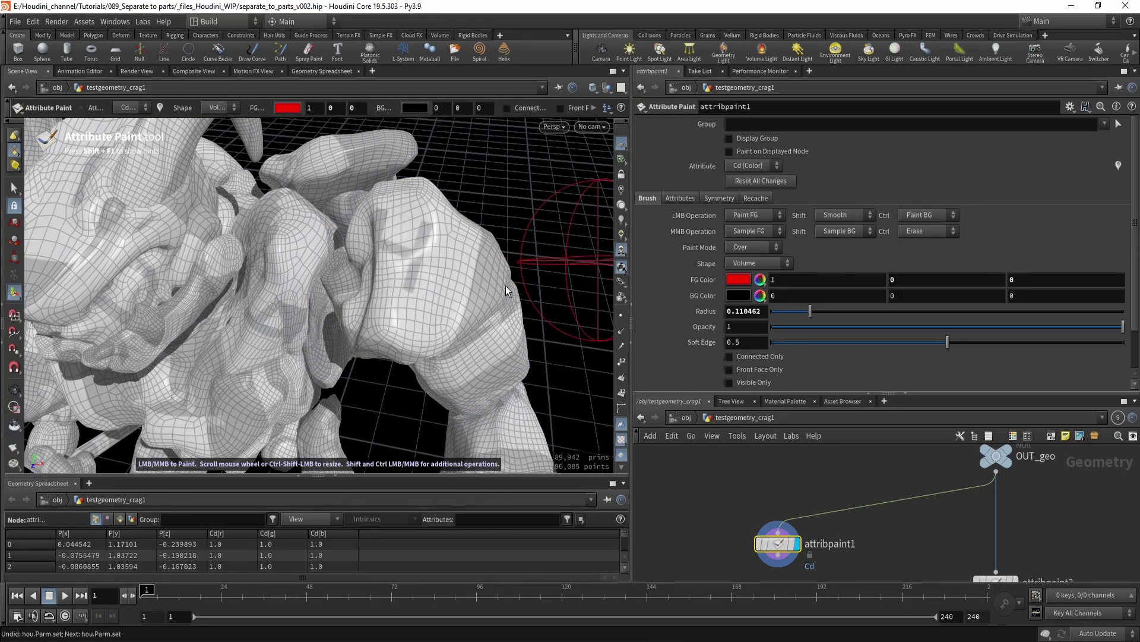
alt+drag(506, 291, 457, 333)
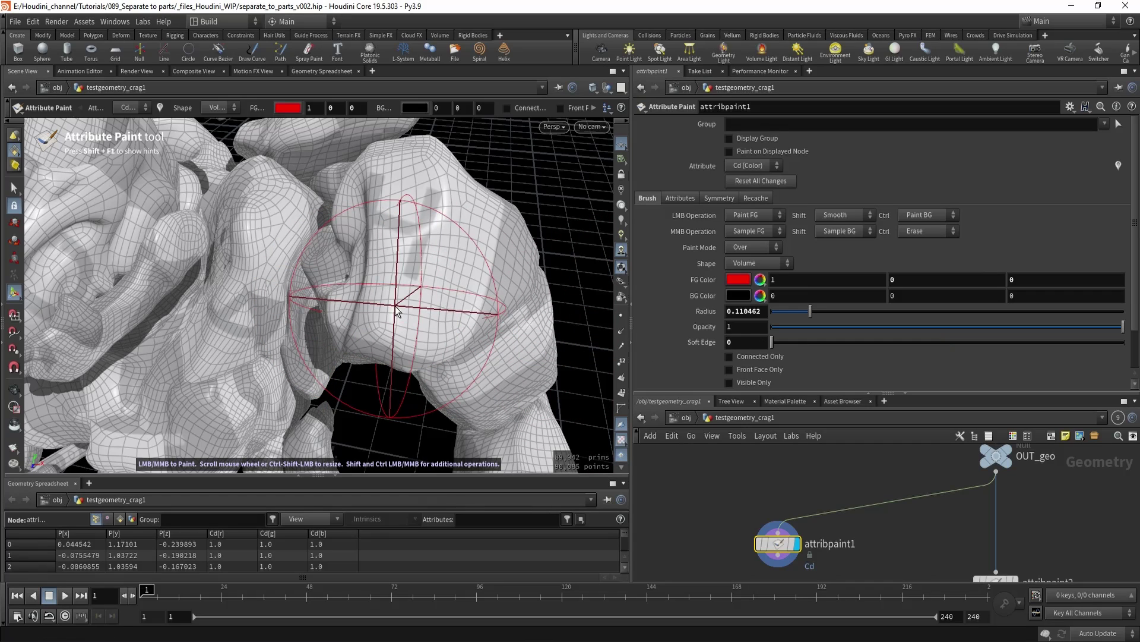
Reduce the brush radius to about 0.025 and paint a small solid red patch on the upper arm
scroll(404, 270, down, 10)
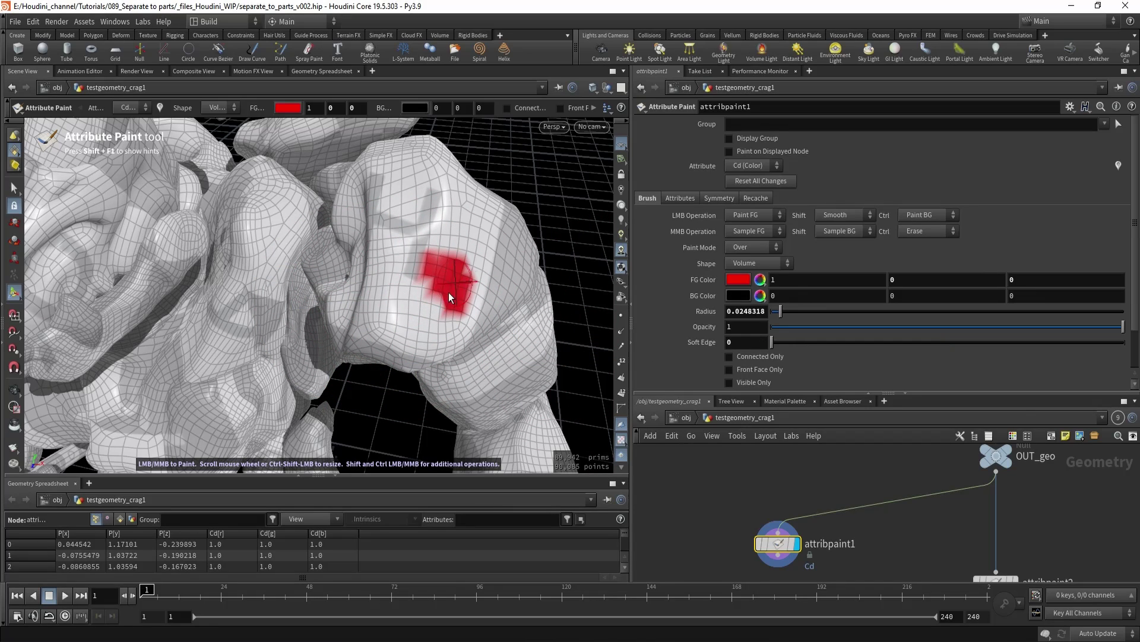
mouse_move(435, 294)
alt+mouse_down()
mouse_move(429, 261)
mouse_move(437, 302)
mouse_move(446, 271)
mouse_move(461, 340)
mouse_move(422, 297)
mouse_move(438, 300)
mouse_move(430, 283)
mouse_move(423, 296)
alt+mouse_up()
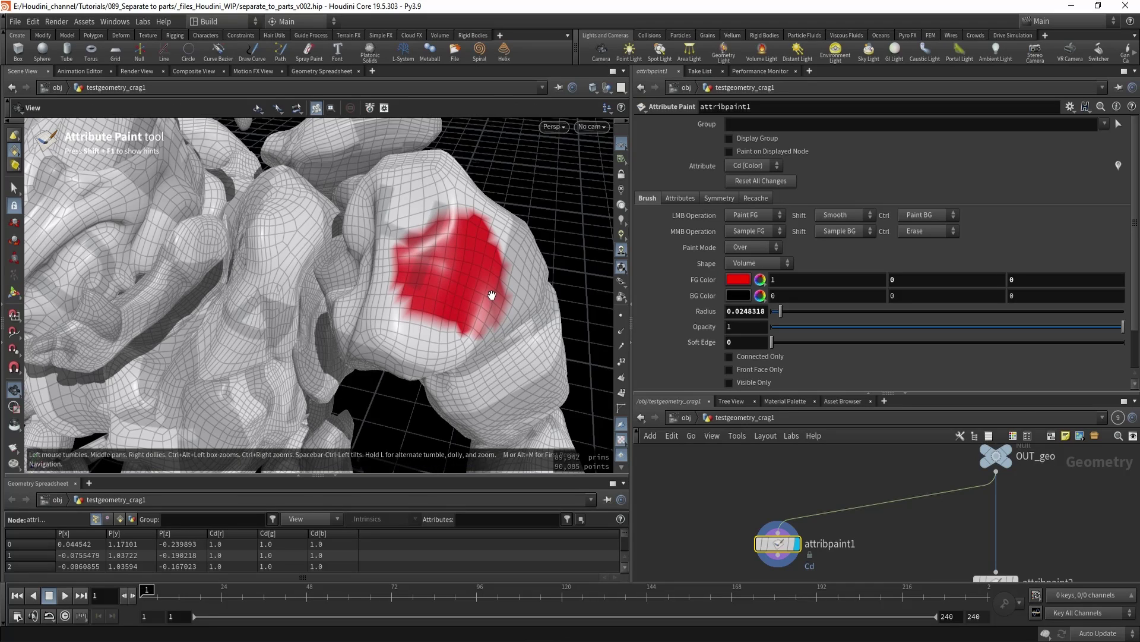
alt+right_drag(491, 295, 455, 273)
scroll(706, 232, down, 2)
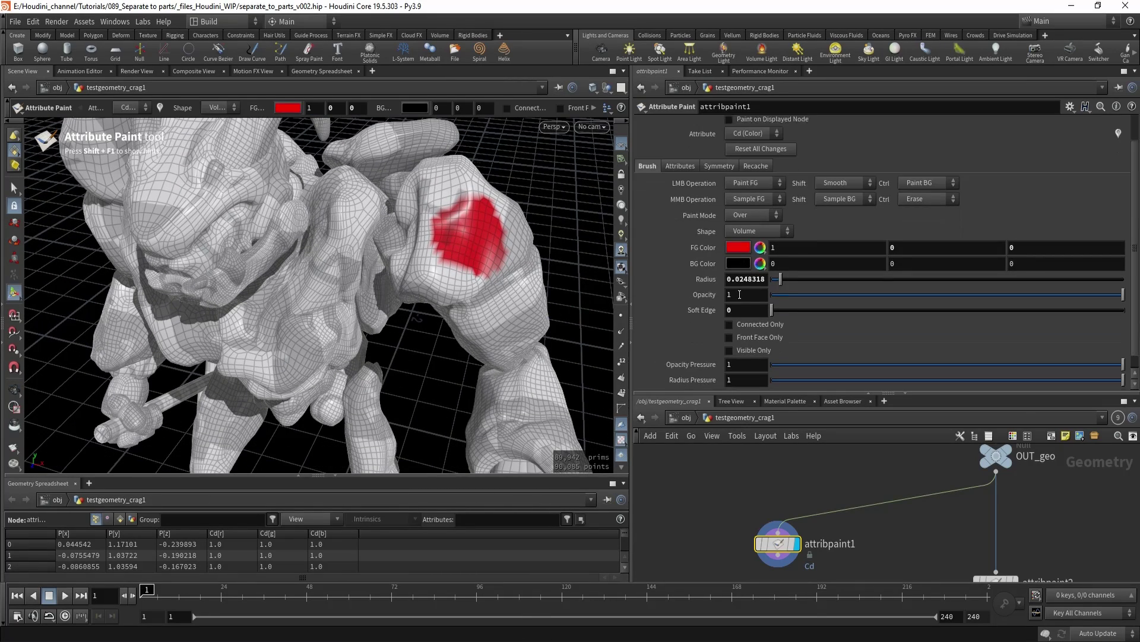
scroll(696, 306, up, 2)
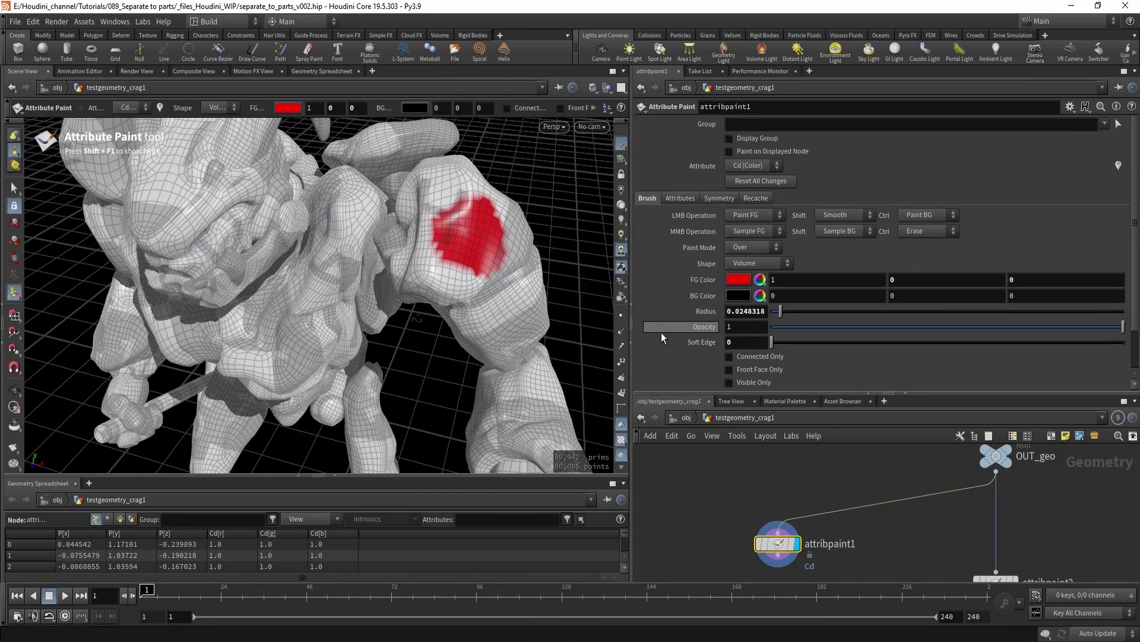
Select and display the attribpaint2 node and bring the whole multicolored character into view
middle_drag(1017, 558, 918, 485)
drag(970, 484, 875, 534)
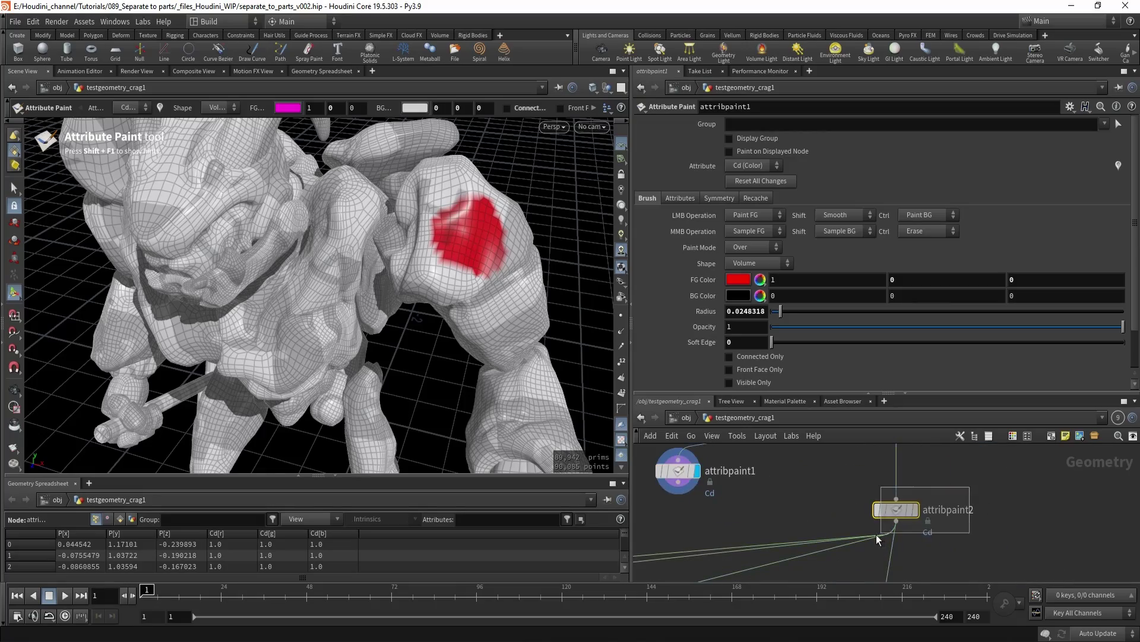
key(r)
alt+right_drag(247, 226, 237, 261)
mouse_move(237, 261)
alt+mouse_down()
mouse_move(300, 310)
mouse_move(358, 263)
mouse_move(315, 305)
mouse_move(374, 310)
alt+mouse_up()
alt+right_drag(374, 311, 361, 306)
alt+middle_drag(361, 306, 364, 278)
drag(364, 278, 347, 232)
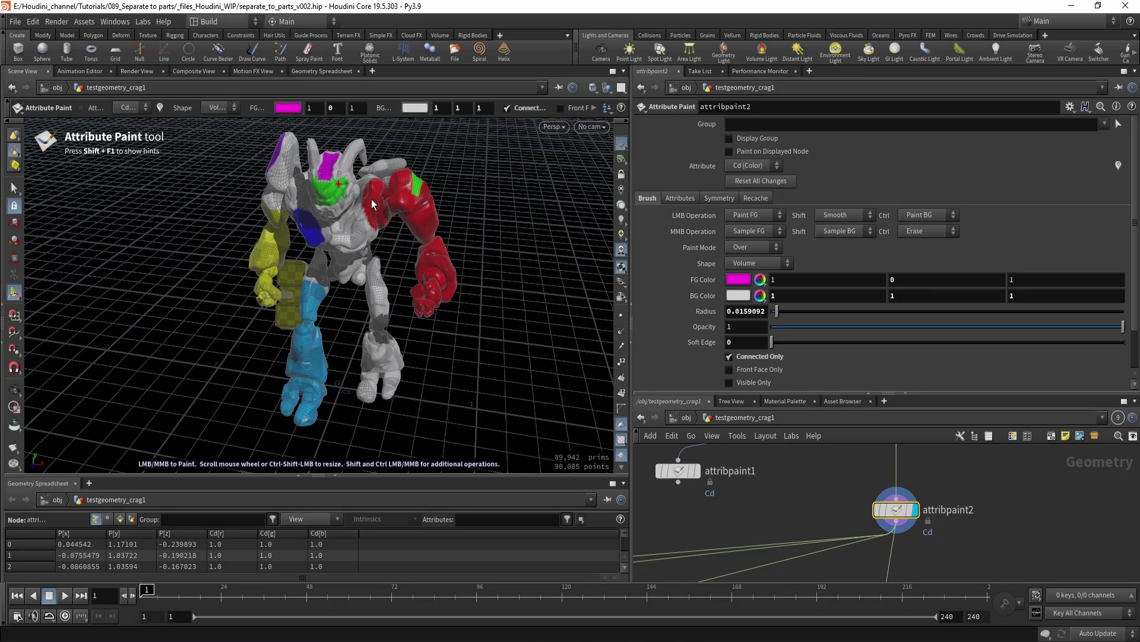
key(Return)
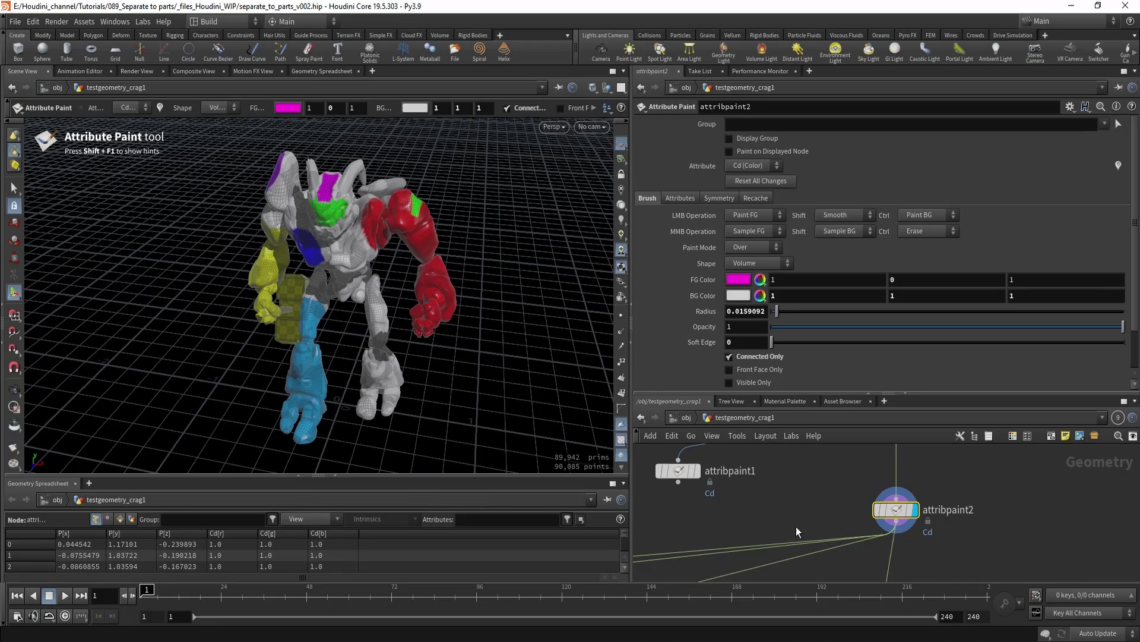
middle_drag(819, 530, 930, 509)
scroll(835, 509, down, 5)
middle_drag(784, 523, 958, 480)
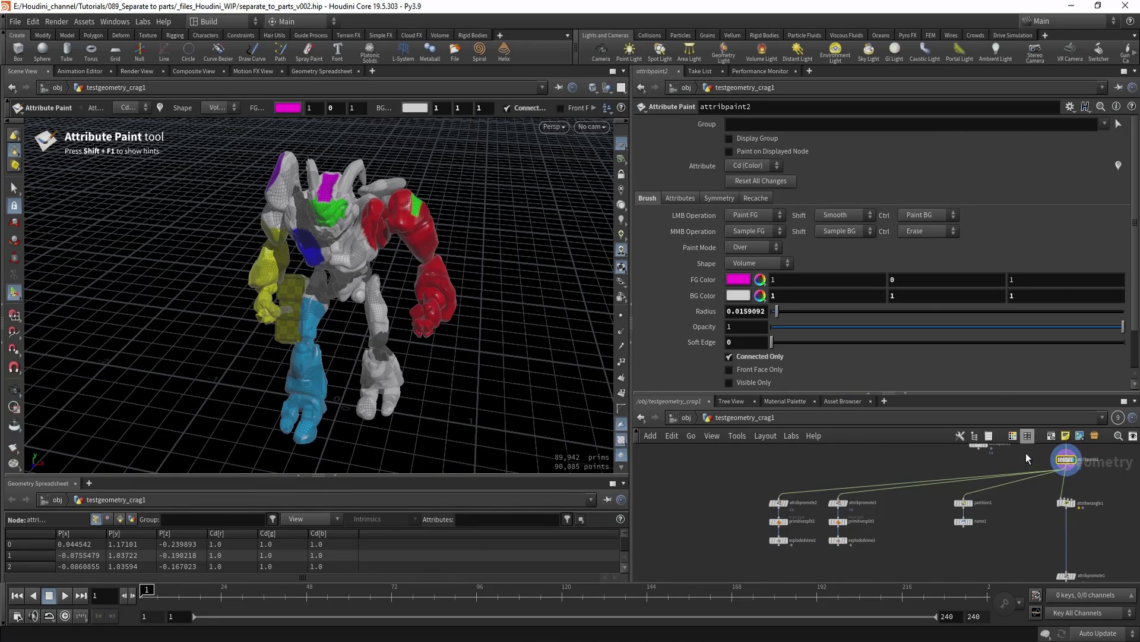
middle_drag(1038, 466, 906, 525)
scroll(906, 525, up, 5)
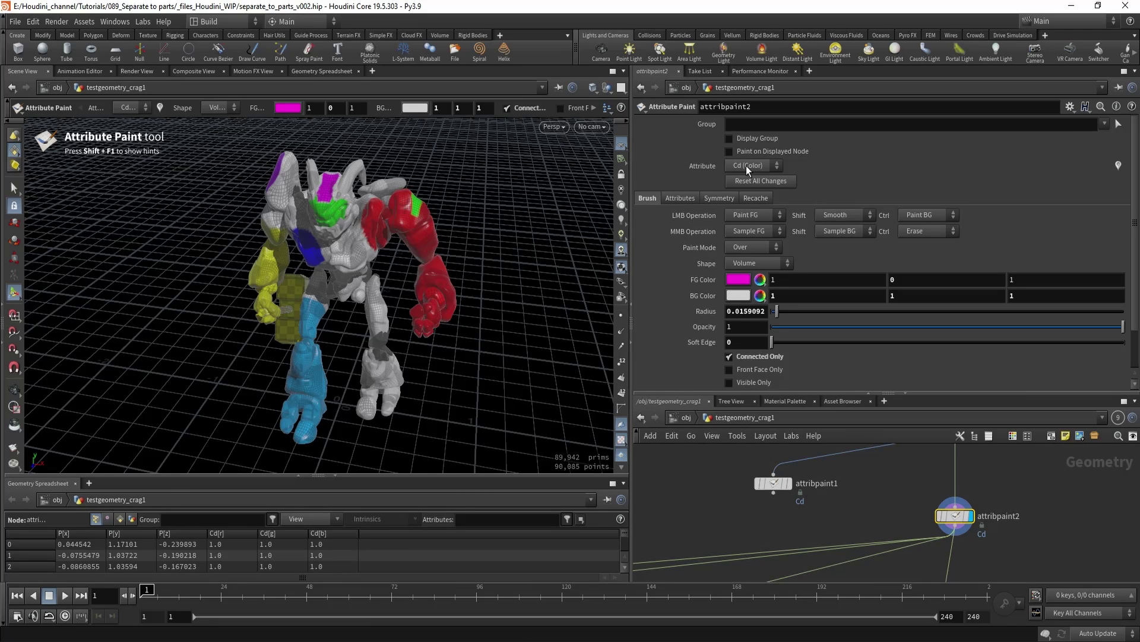
Examine the border between the green patch and the red paint on the upper arm, with the brush radius at about 0.012
key(space)
drag(396, 269, 415, 291)
scroll(418, 295, up, 8)
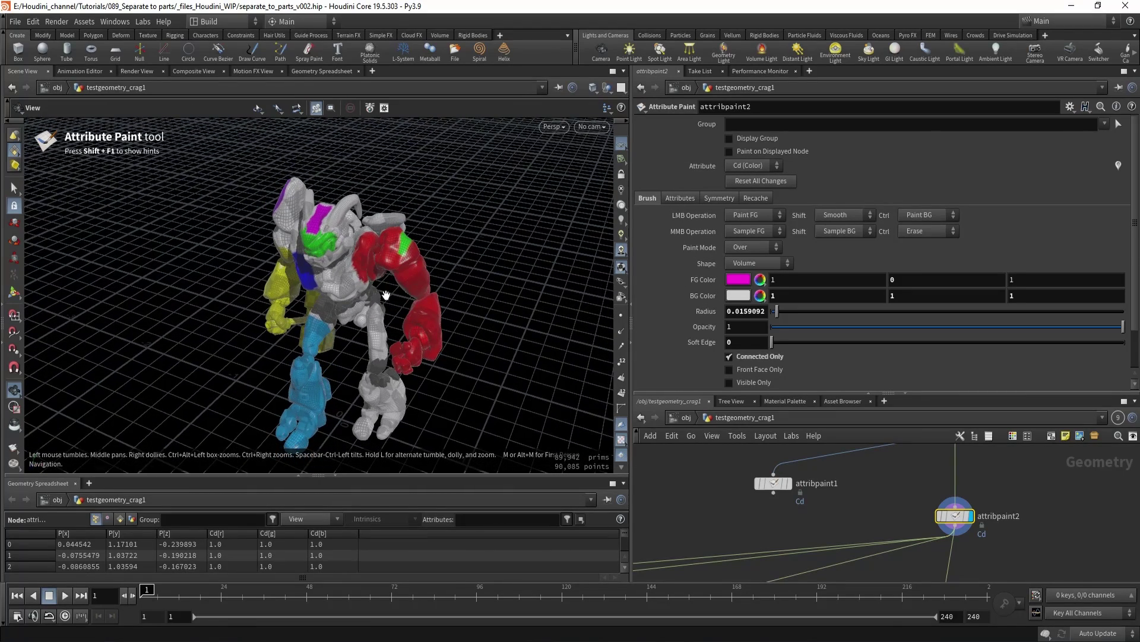
scroll(430, 286, up, 3)
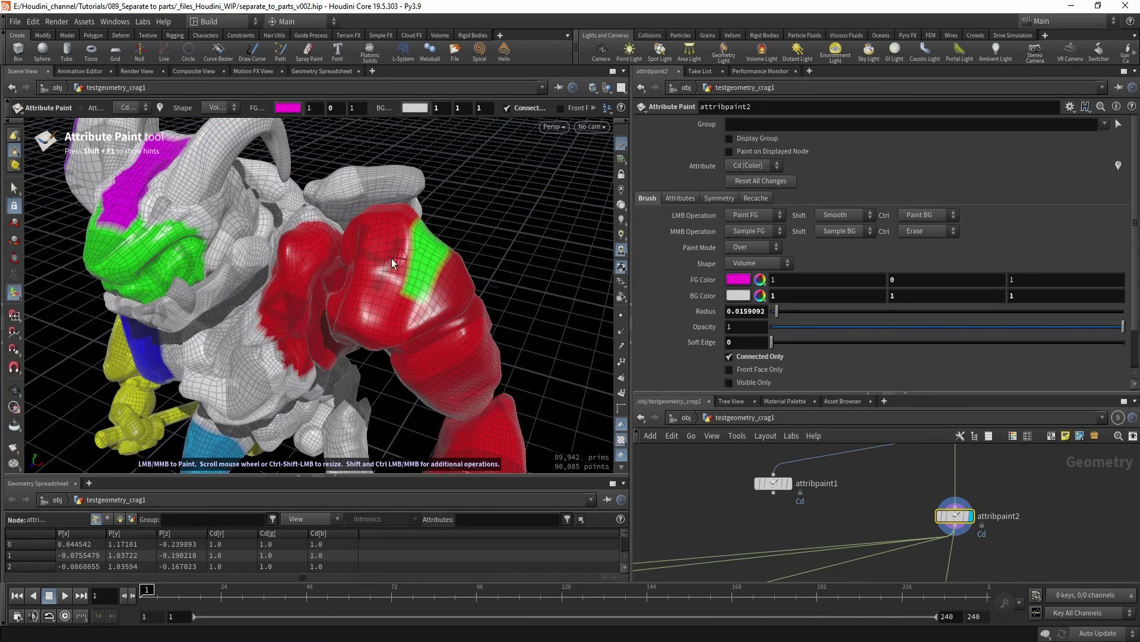
scroll(391, 258, up, 8)
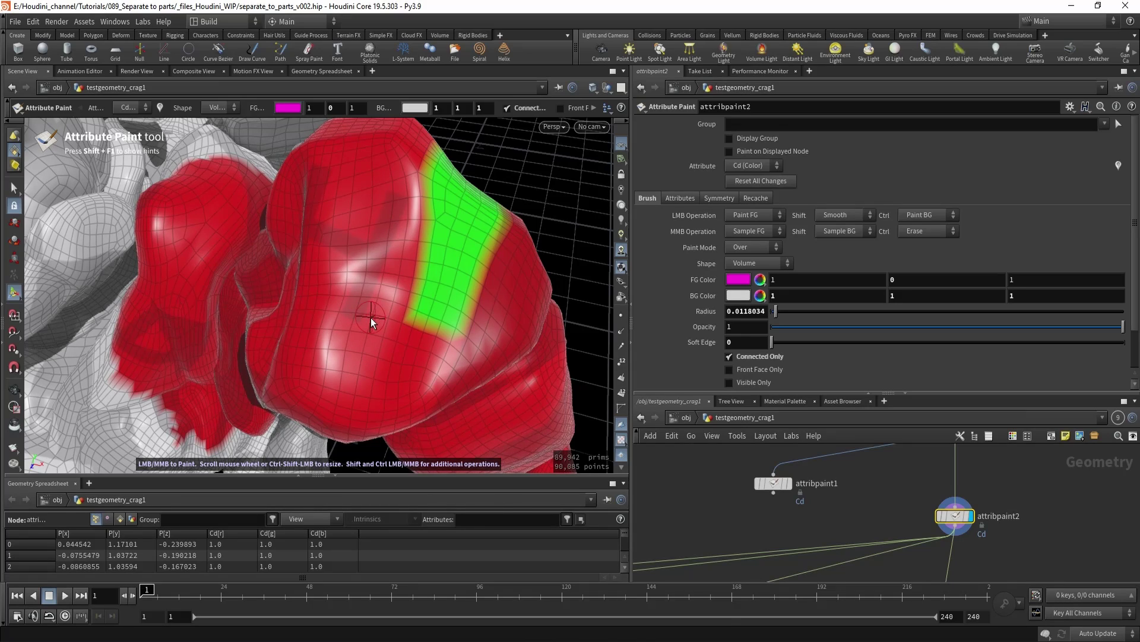
key(Escape)
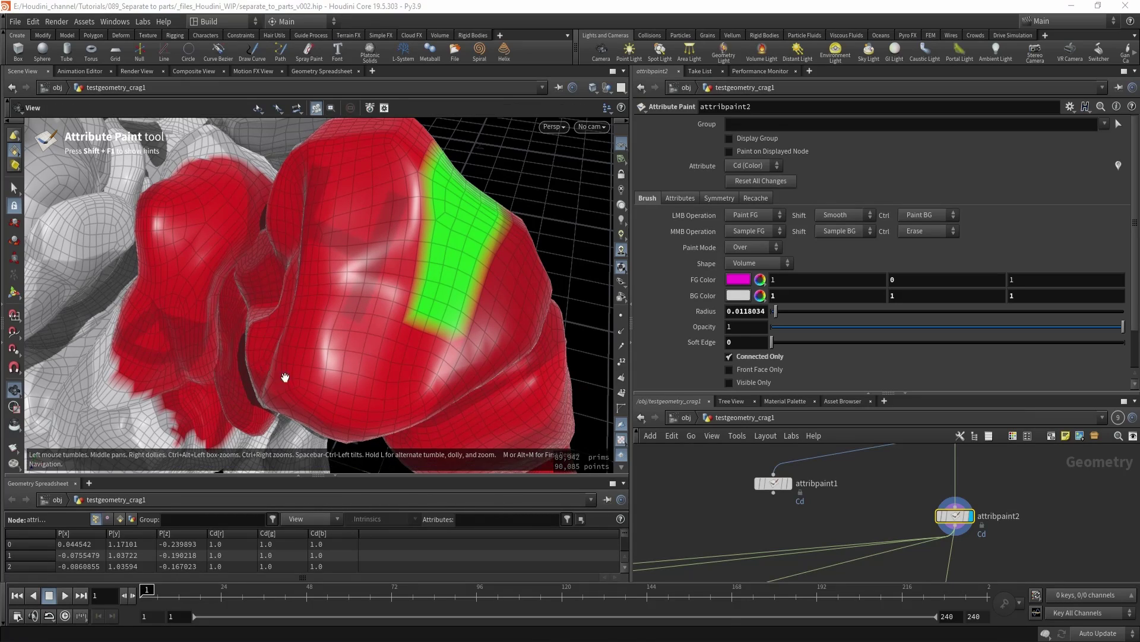
mouse_move(372, 334)
mouse_down()
mouse_move(310, 344)
mouse_move(339, 339)
mouse_up()
scroll(339, 338, down, 8)
alt+middle_drag(339, 338, 376, 315)
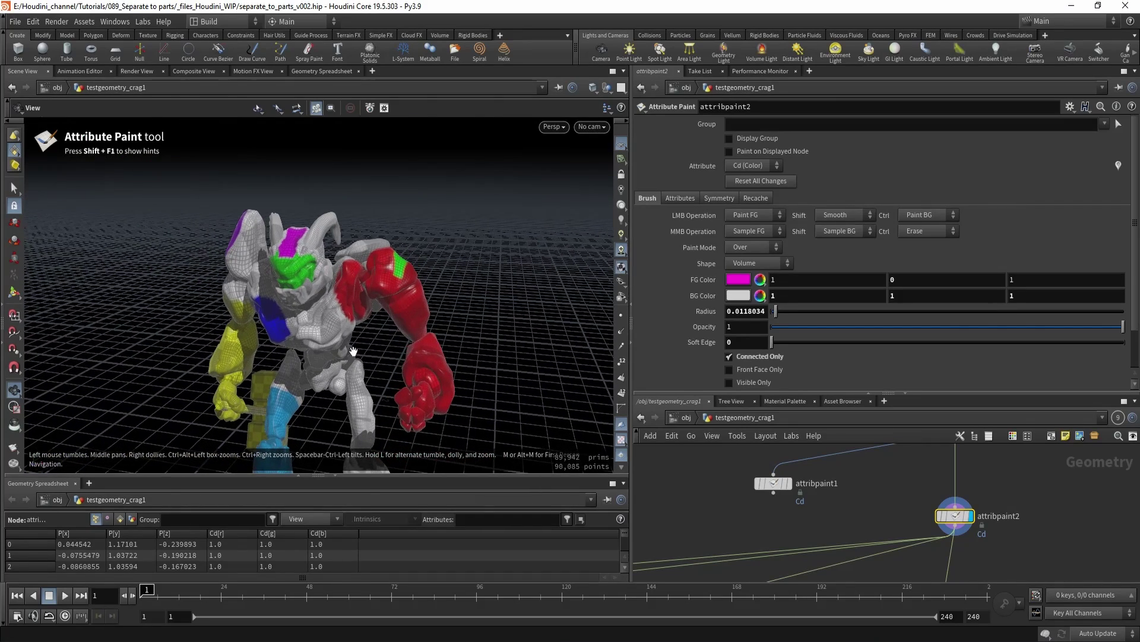
Select and display the attribpromote2 node, and give the network area more height
scroll(811, 534, down, 3)
middle_drag(803, 531, 931, 467)
scroll(927, 470, down, 2)
middle_drag(846, 529, 872, 555)
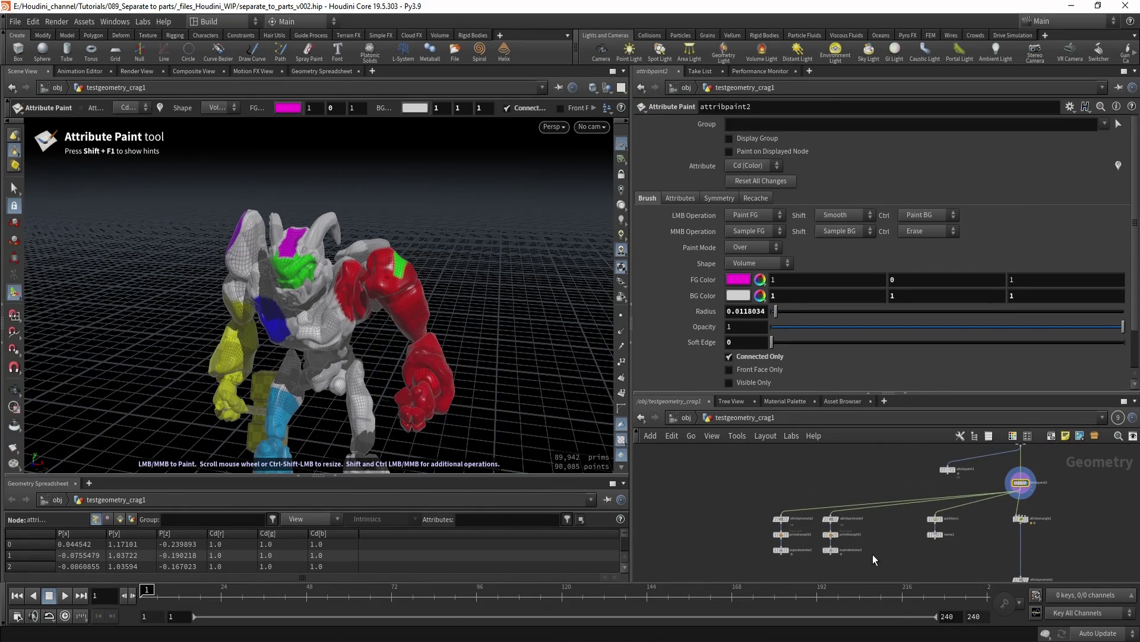
scroll(771, 542, up, 4)
middle_drag(742, 524, 711, 527)
scroll(710, 525, up, 2)
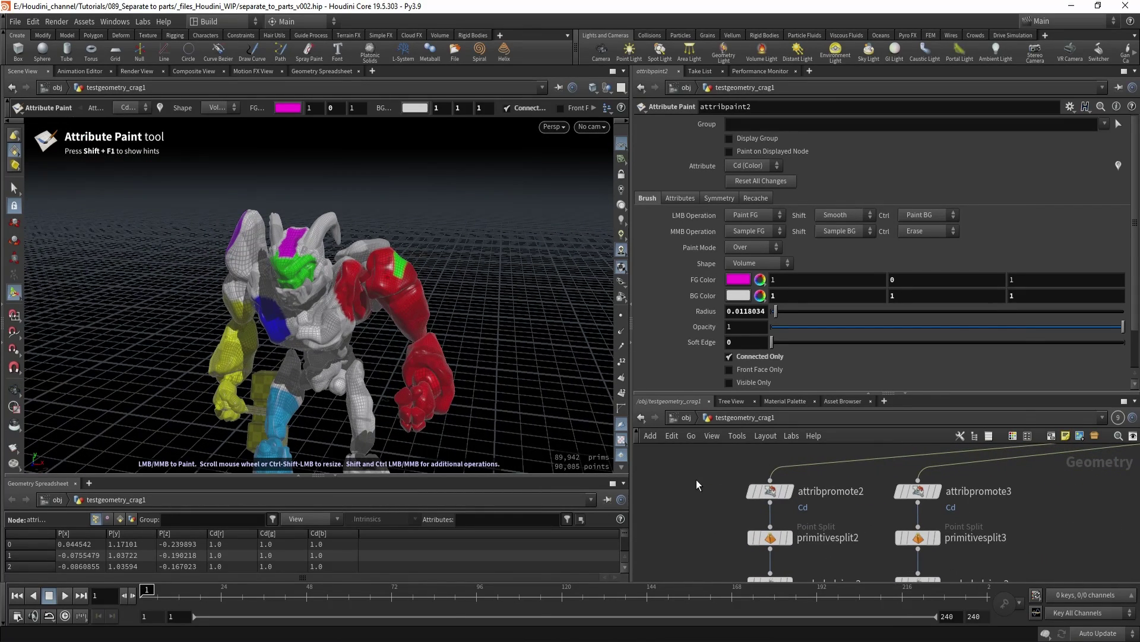
click(769, 484)
alt+middle_drag(457, 345, 415, 333)
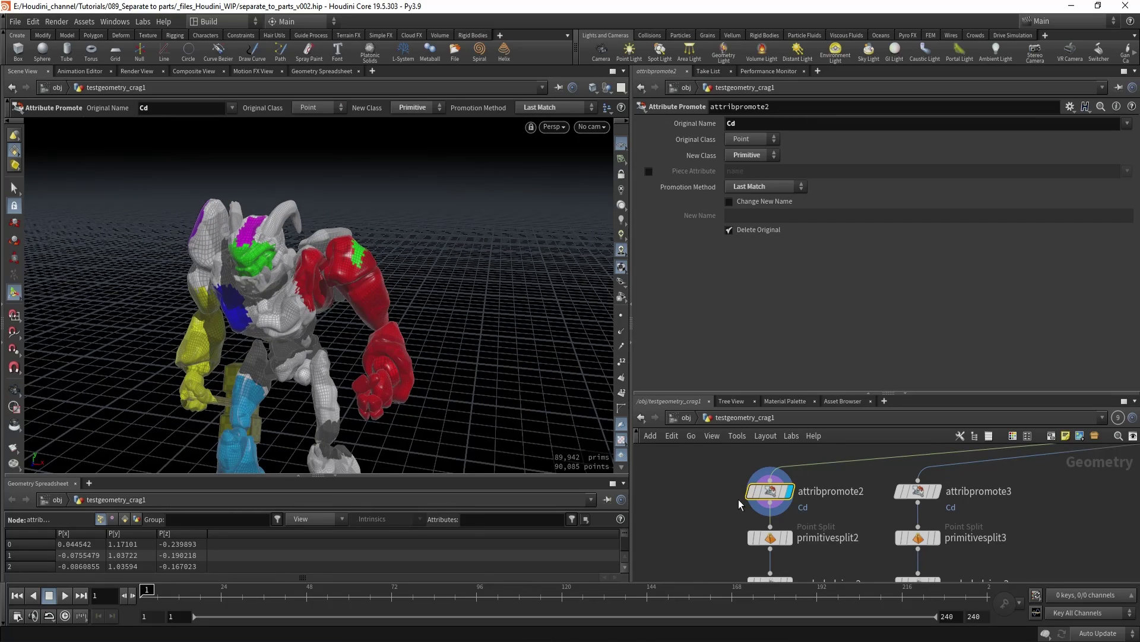
middle_drag(833, 514, 828, 519)
drag(929, 393, 928, 363)
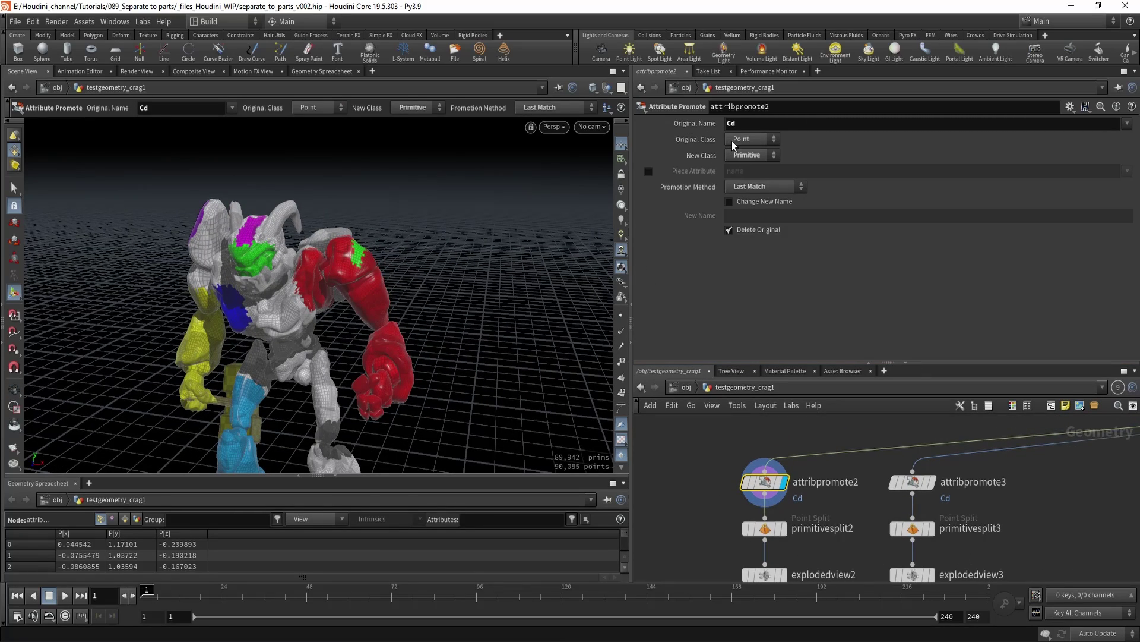
Examine the color borders between the magenta, green and unpainted faces on the character's head
alt+drag(426, 291, 431, 314)
alt+right_drag(430, 315, 594, 244)
alt+middle_drag(274, 208, 315, 291)
mouse_move(316, 291)
alt+mouse_down()
mouse_move(356, 235)
mouse_move(310, 287)
alt+mouse_up()
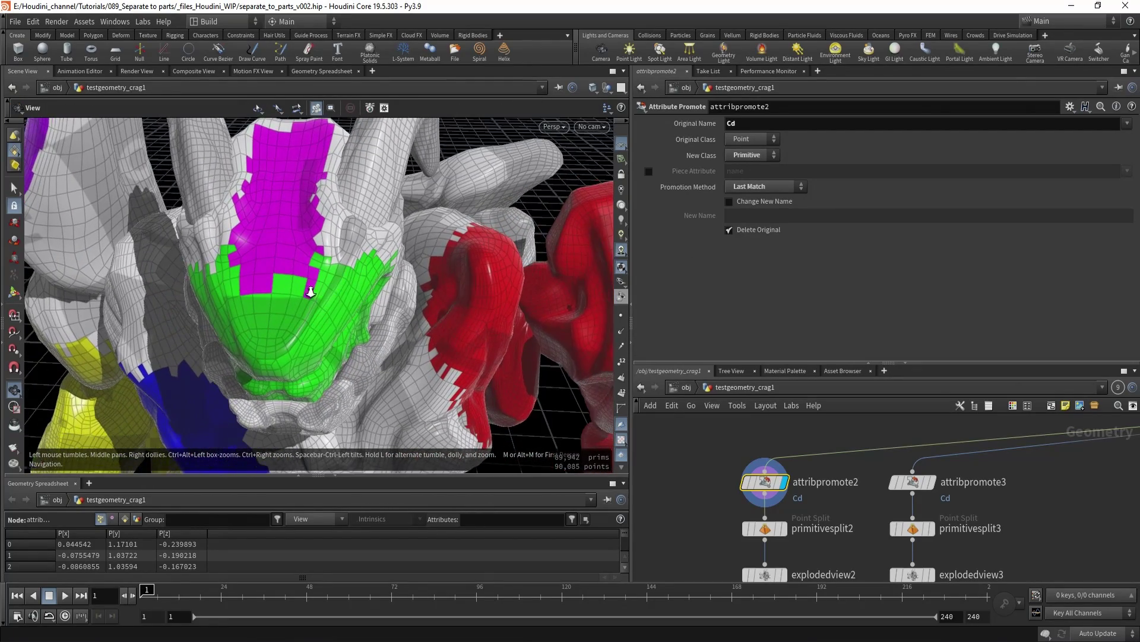
alt+middle_drag(310, 288, 349, 302)
key(b)
key(b)
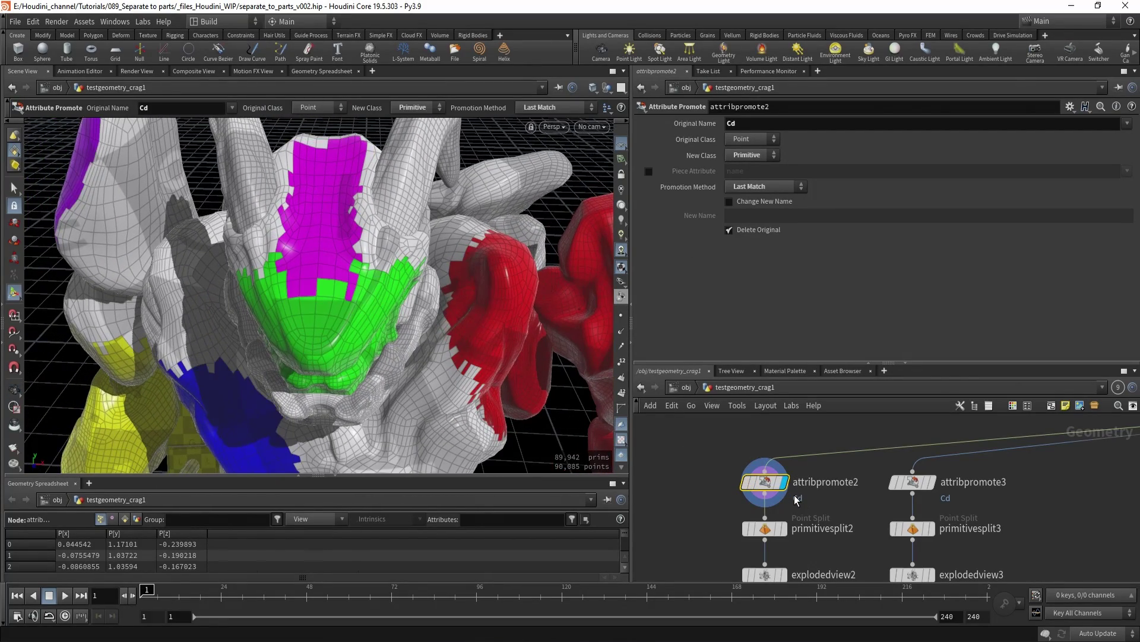
Duplicate the attribpromote2 node beside the original and display the copy
middle_drag(723, 499, 779, 496)
alt+drag(832, 474, 716, 473)
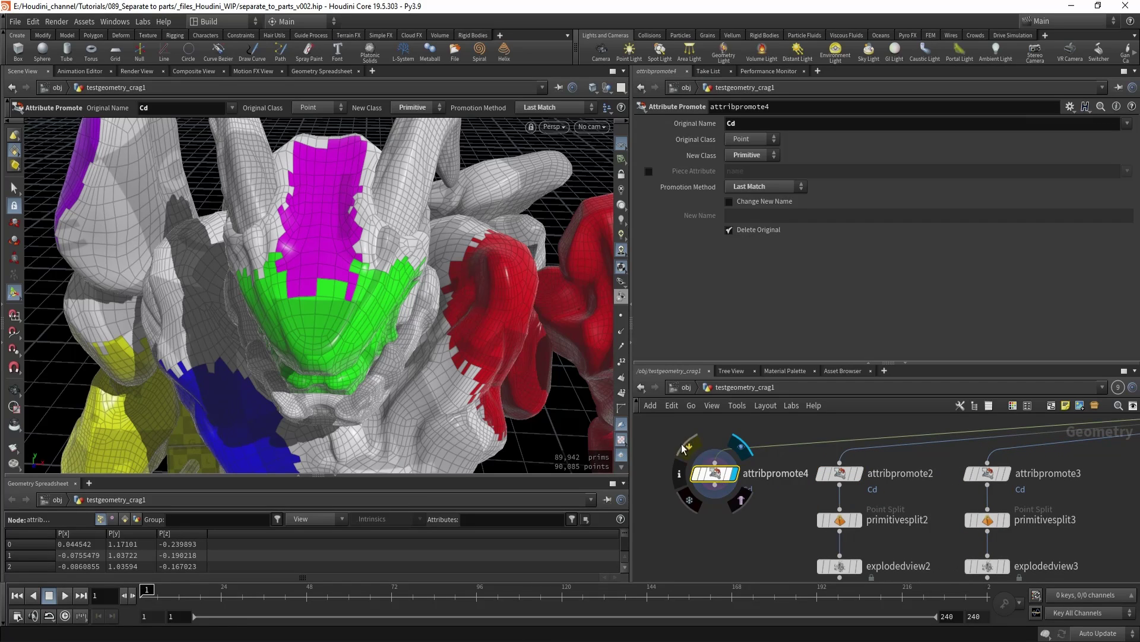
mouse_move(344, 269)
alt+mouse_down()
mouse_move(328, 274)
mouse_move(360, 262)
alt+mouse_up()
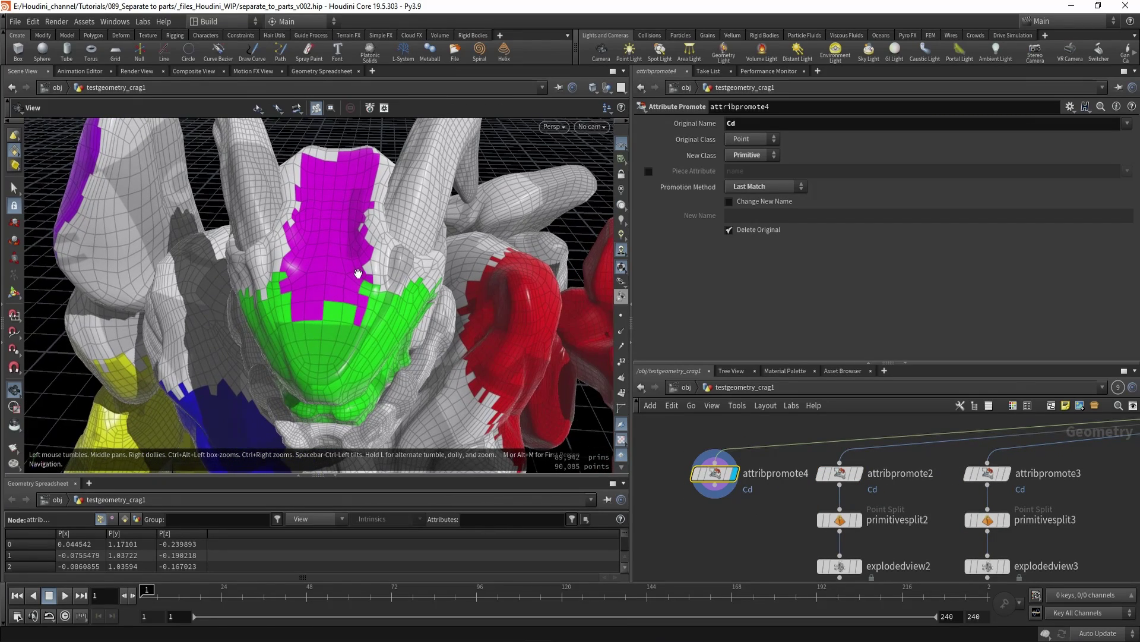
Set the promotion method of the copied Attribute Promote node to Average and check the color borders on the head
alt+right_drag(360, 261, 432, 291)
click(772, 186)
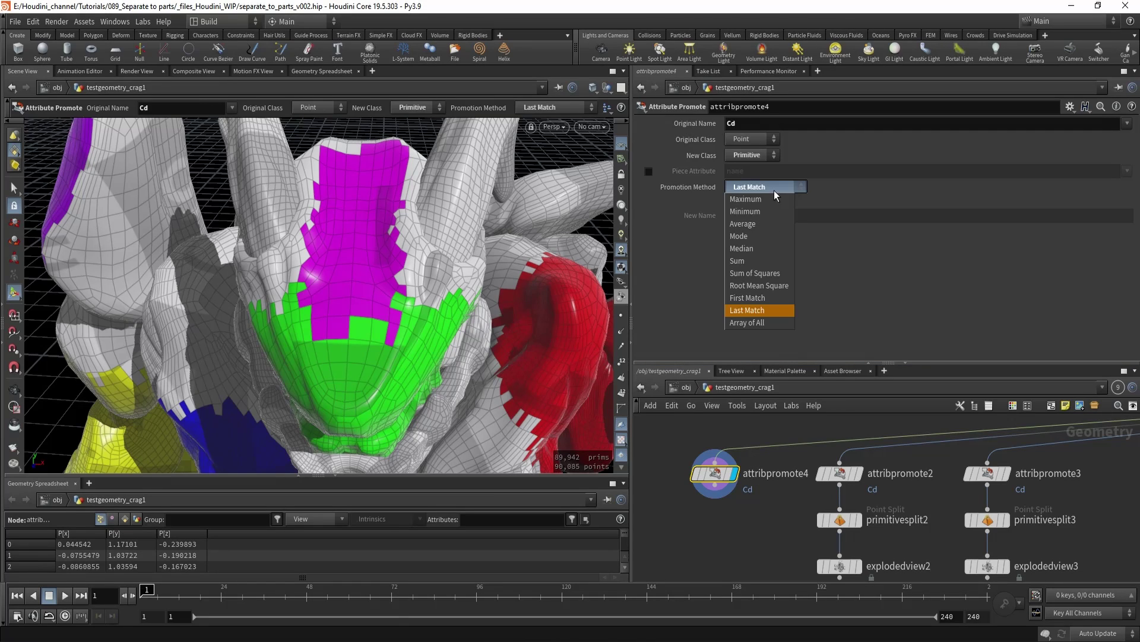
click(752, 230)
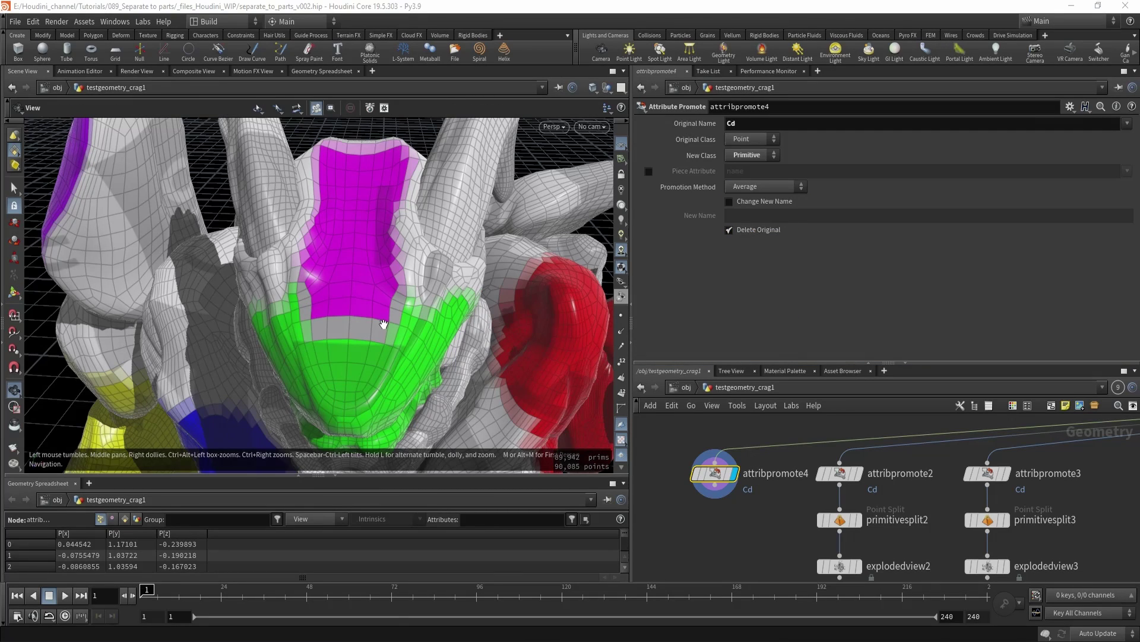
alt+drag(384, 324, 380, 306)
Duplicate the primitivesplit2 node, connect the copy below attribpromote4 and display it to check the split borders on the head
scroll(734, 495, down, 4)
scroll(742, 518, up, 3)
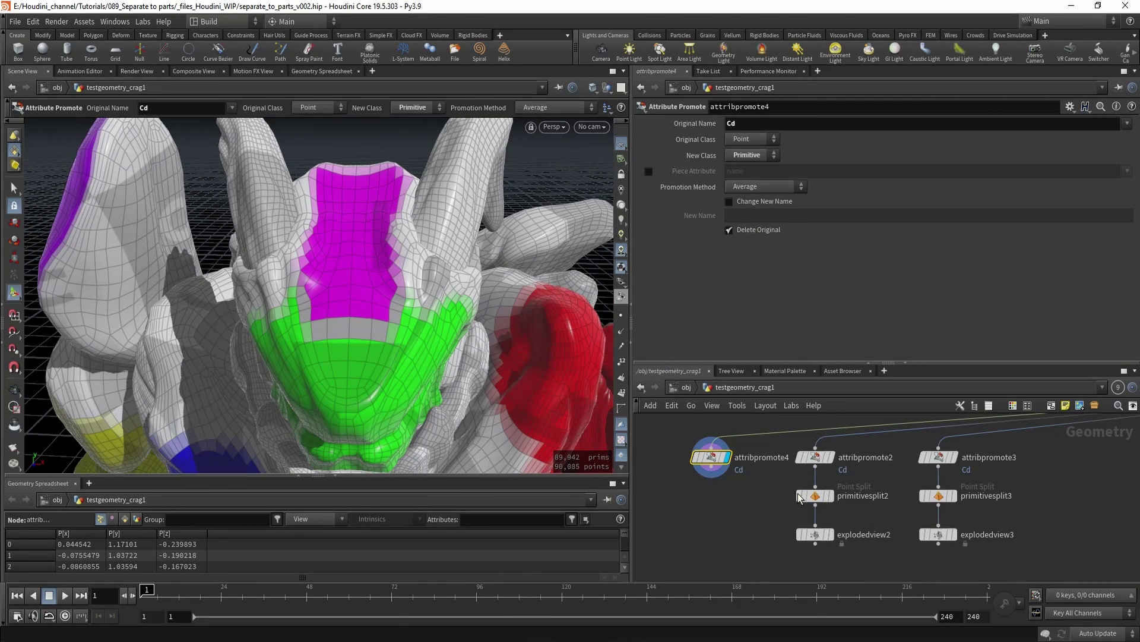
alt+drag(814, 497, 711, 502)
scroll(707, 462, up, 2)
click(714, 508)
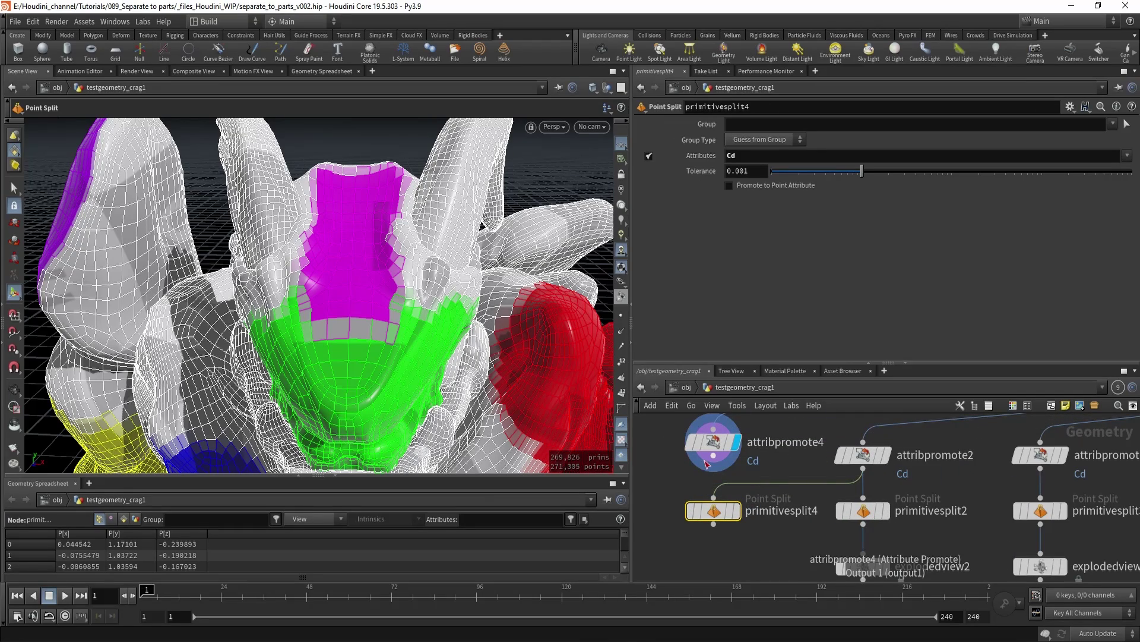
key(Escape)
drag(386, 336, 355, 351)
key(Return)
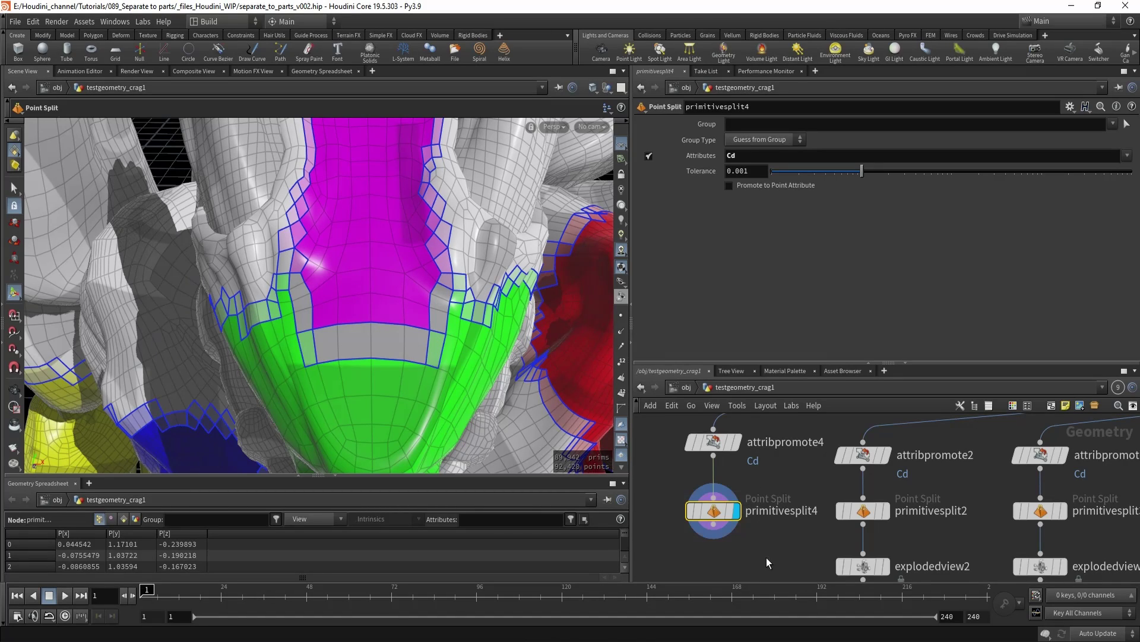
Try the Maximum promotion method on attribpromote4 and examine the split borders around the head
scroll(779, 509, down, 1)
middle_drag(780, 509, 801, 527)
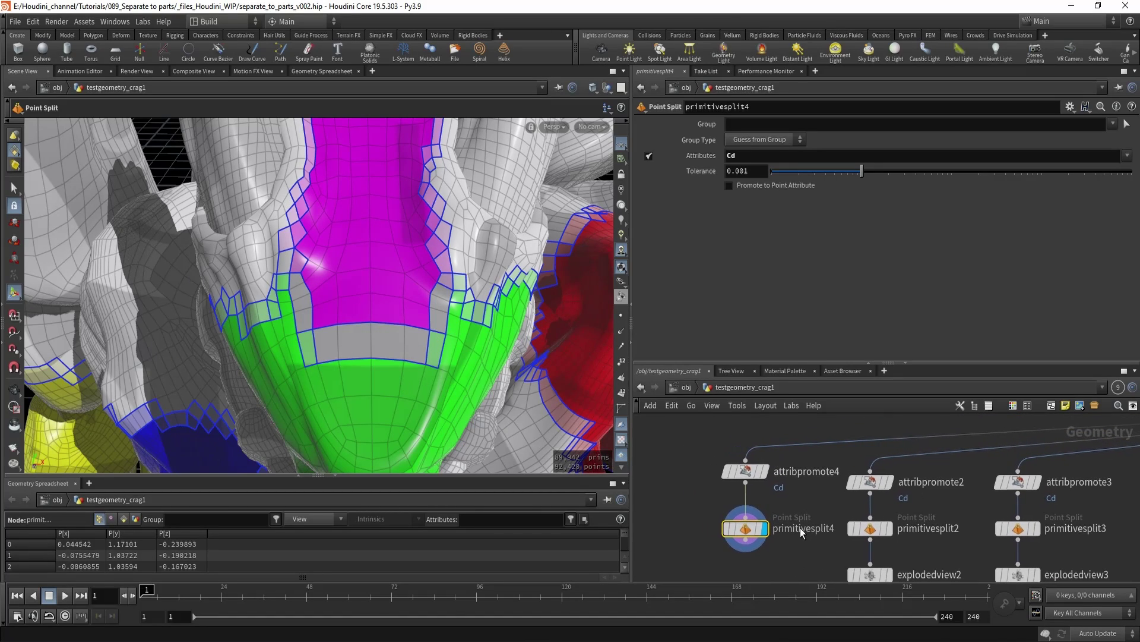
click(725, 475)
click(772, 186)
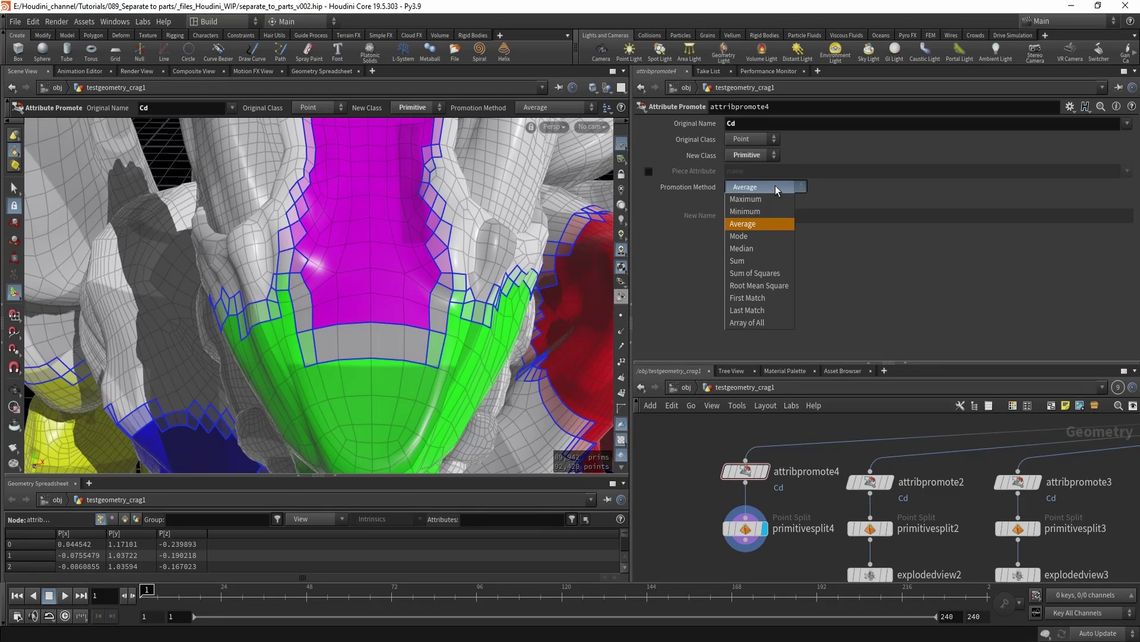
click(768, 198)
key(Escape)
right_drag(432, 296, 358, 294)
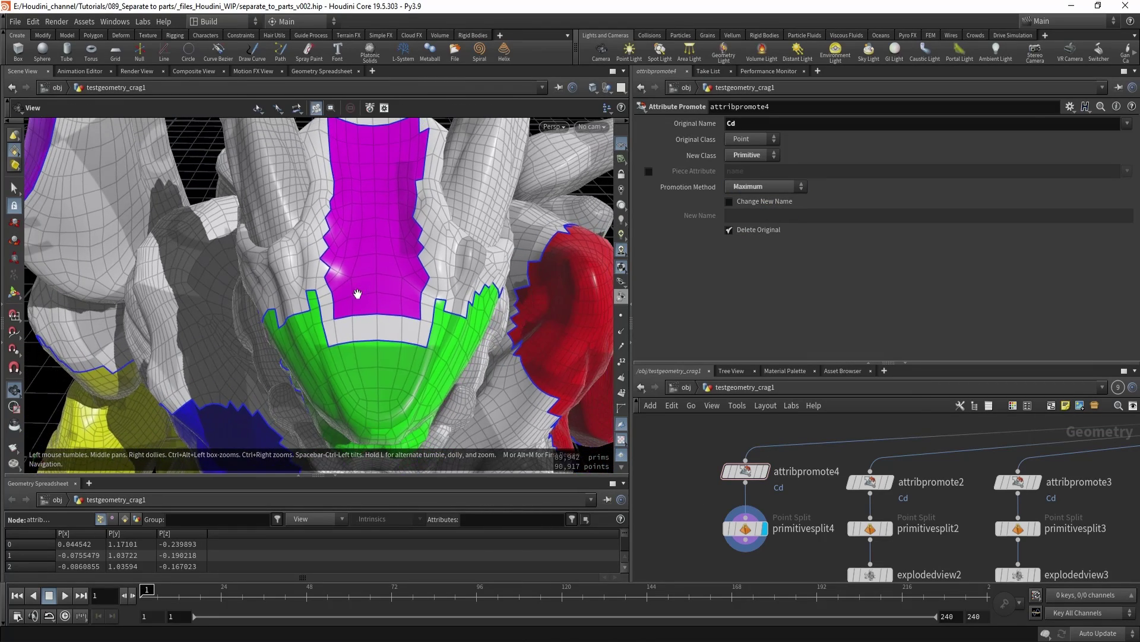
drag(357, 293, 420, 286)
right_drag(419, 286, 442, 298)
drag(442, 299, 397, 309)
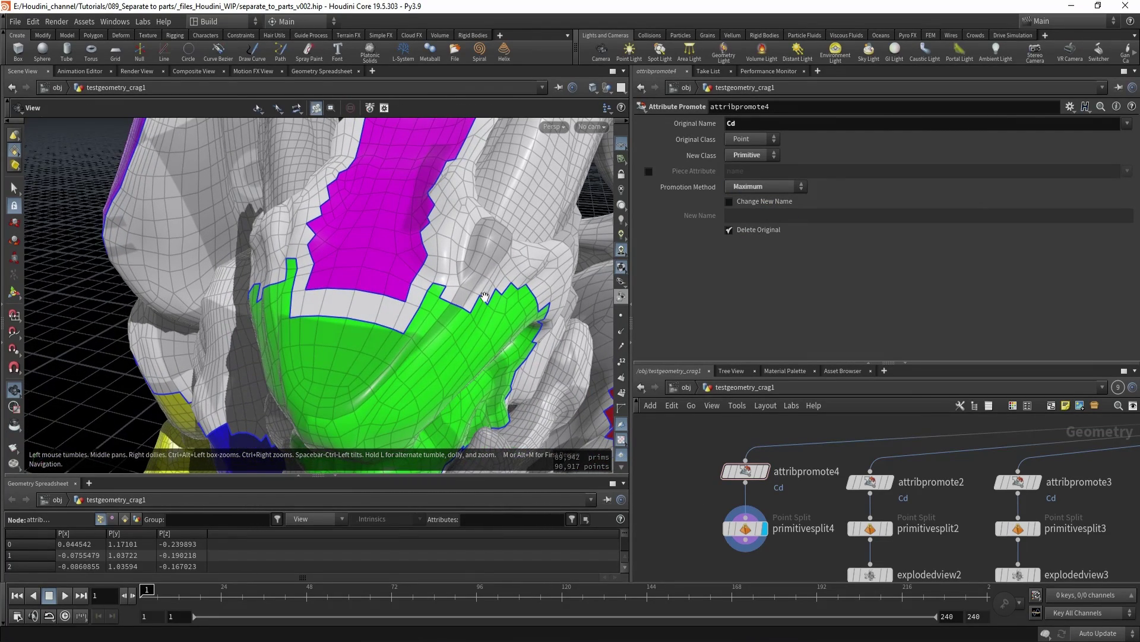
Try the Minimum promotion method on attribpromote4, then return it to Average
key(Return)
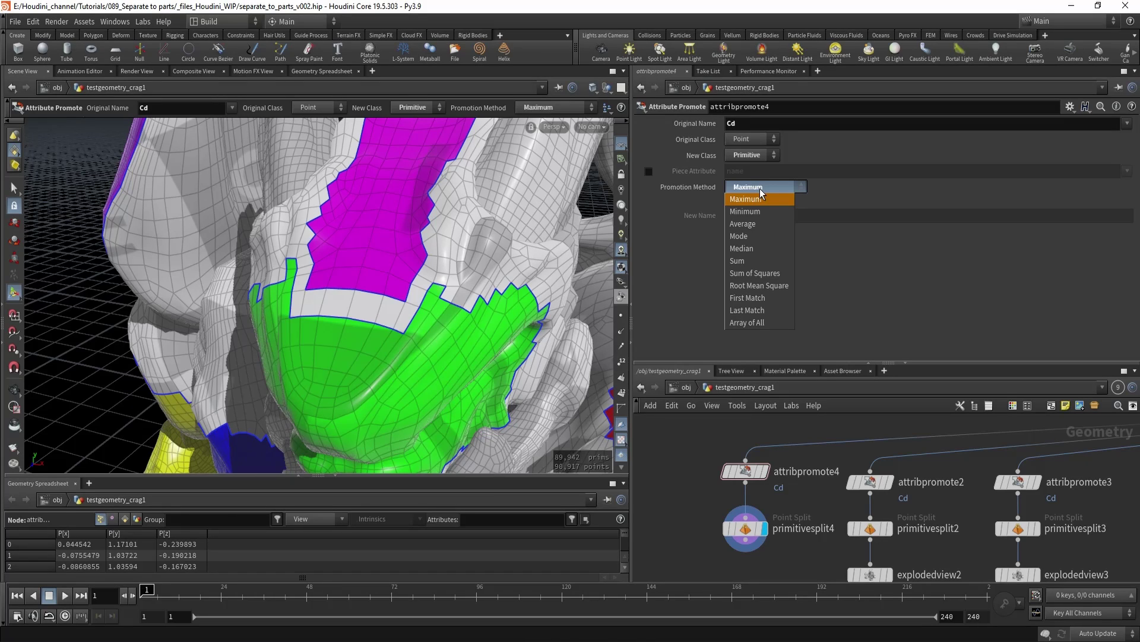
click(757, 209)
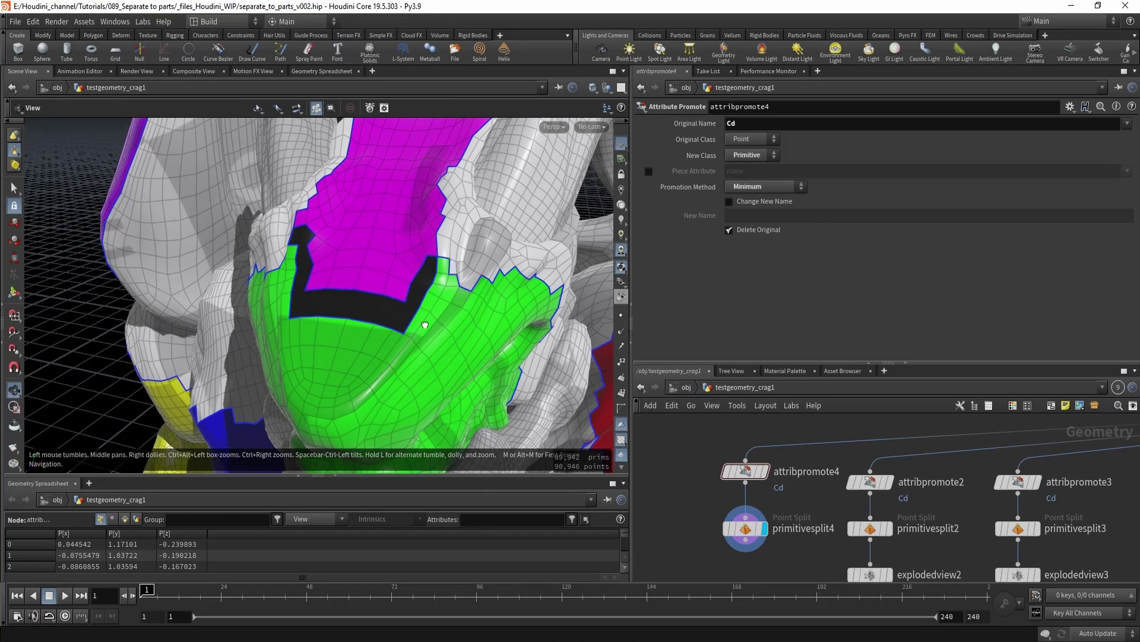
click(764, 226)
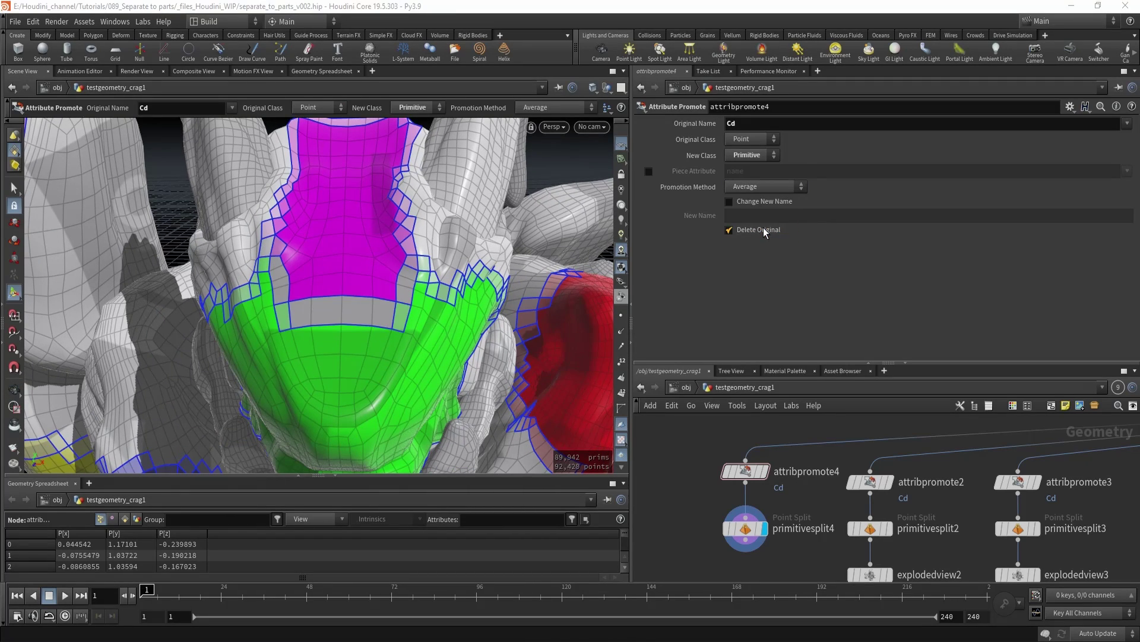
Try the Sum promotion method on attribpromote4, then set it to First Match and check the split borders on the head
click(747, 187)
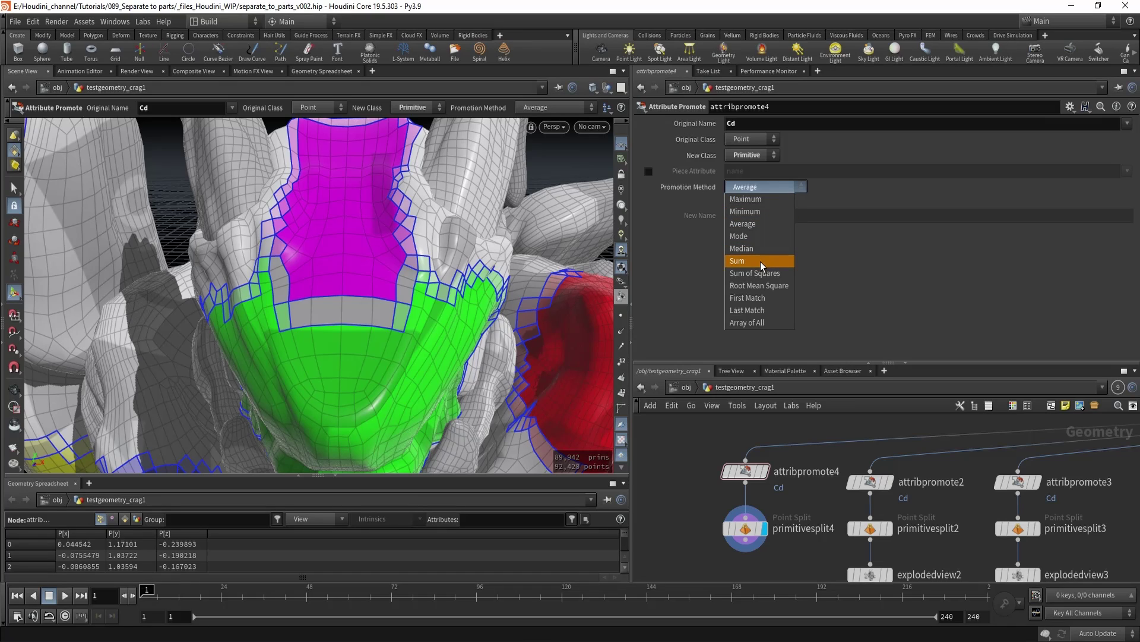
click(761, 261)
click(768, 185)
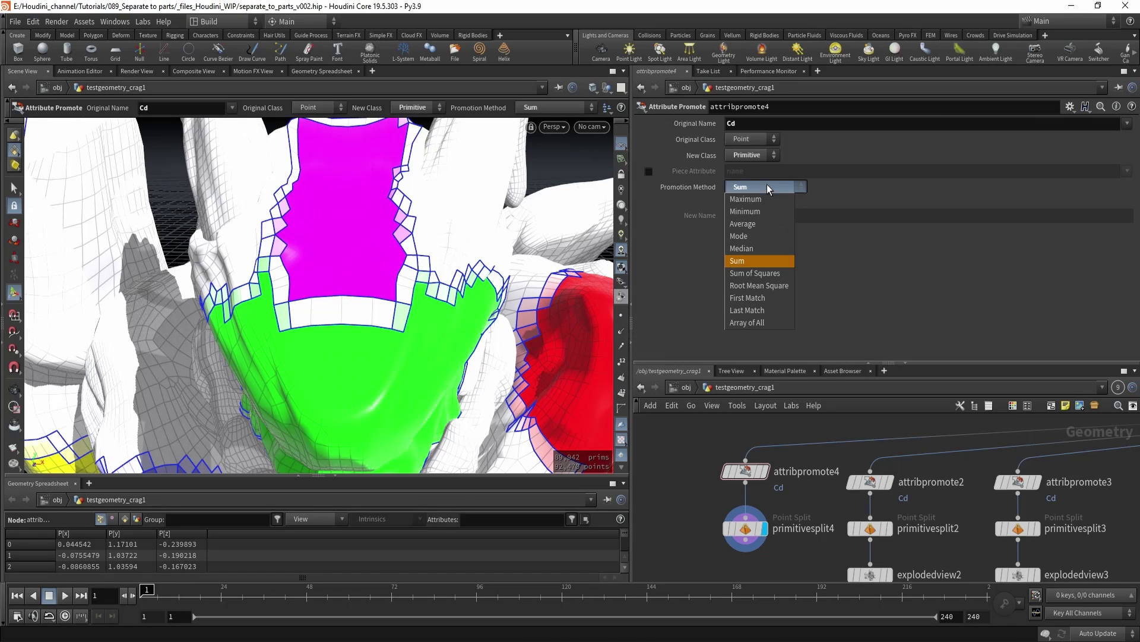
click(762, 298)
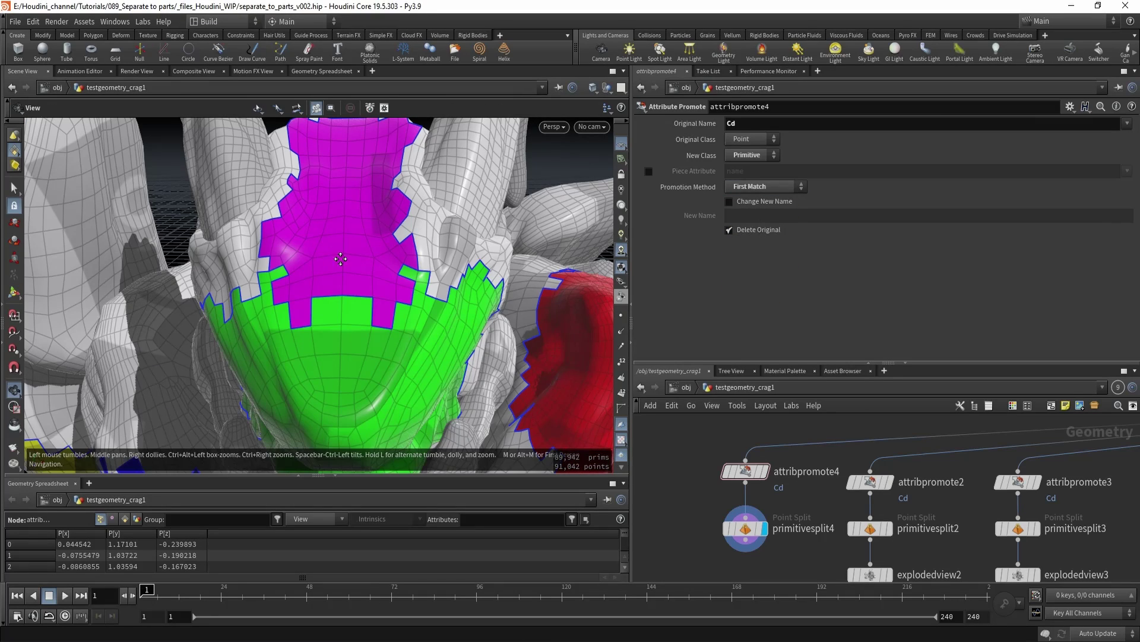
alt+drag(341, 257, 352, 282)
alt+right_drag(371, 284, 343, 295)
drag(343, 295, 380, 333)
key(Return)
Bypass attribpromote4 to compare with the original point colors on the head, then re-enable it
click(728, 471)
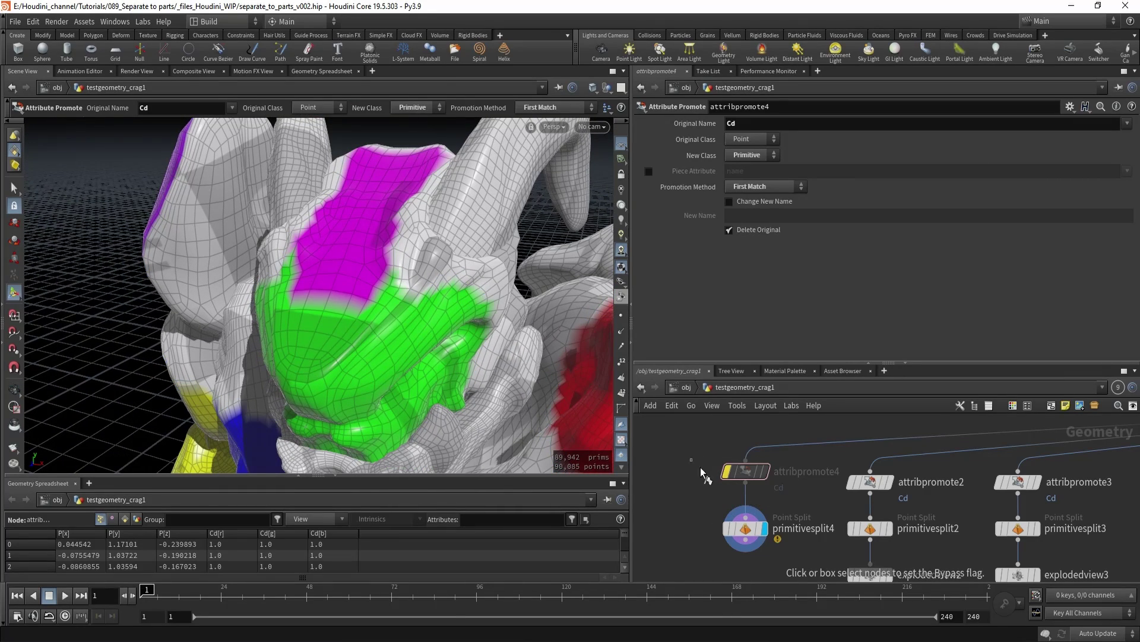
click(725, 472)
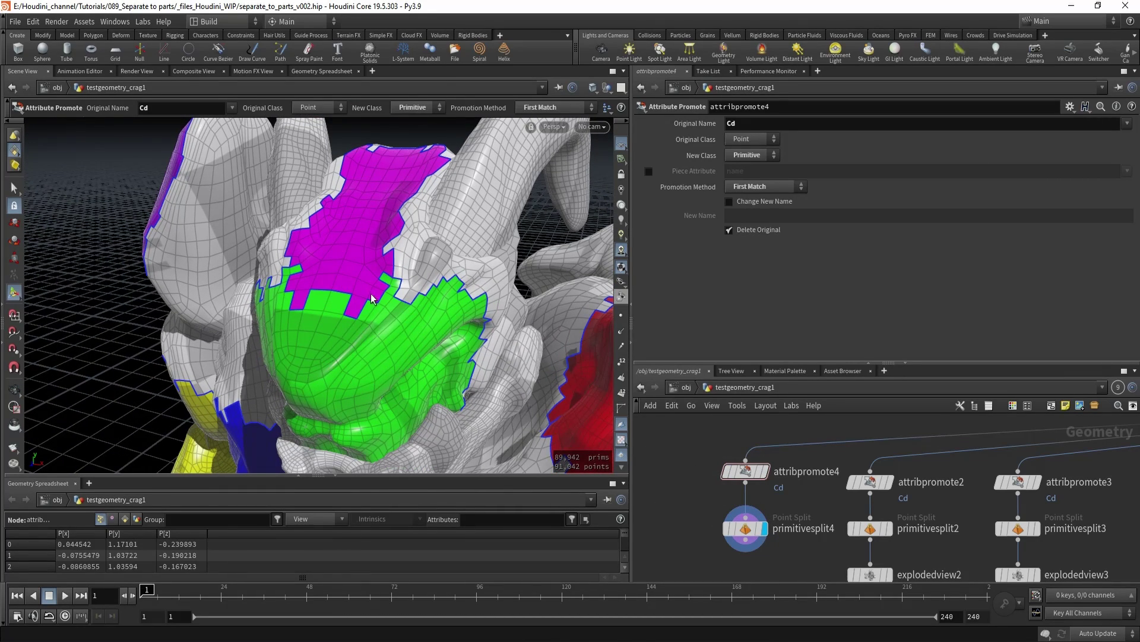
alt+drag(247, 315, 346, 319)
Display primitivesplit1 and examine its split borders on the head and around the green patch on the red limb
scroll(1004, 476, down, 6)
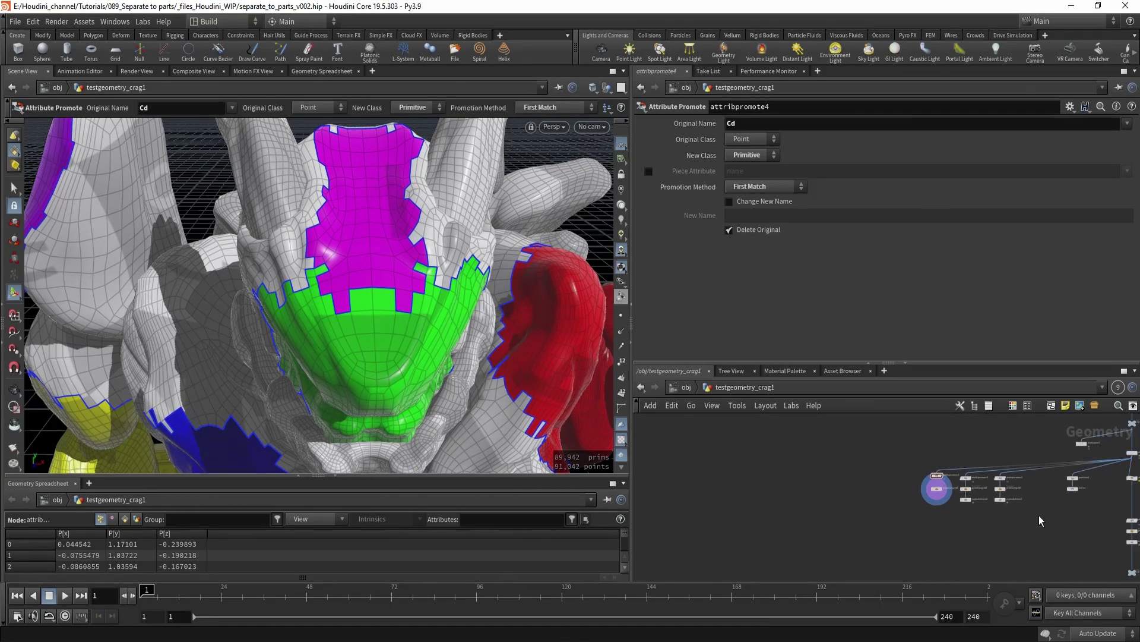
middle_drag(1039, 515, 817, 511)
scroll(899, 496, up, 4)
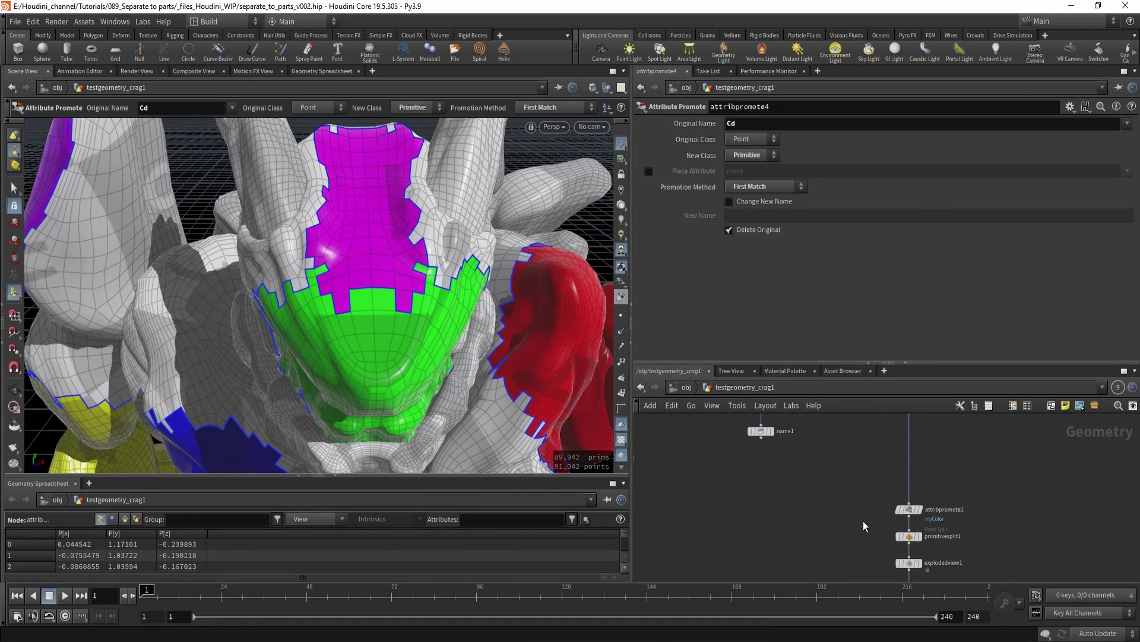
drag(865, 523, 954, 551)
key(r)
alt+drag(402, 298, 309, 177)
key(Return)
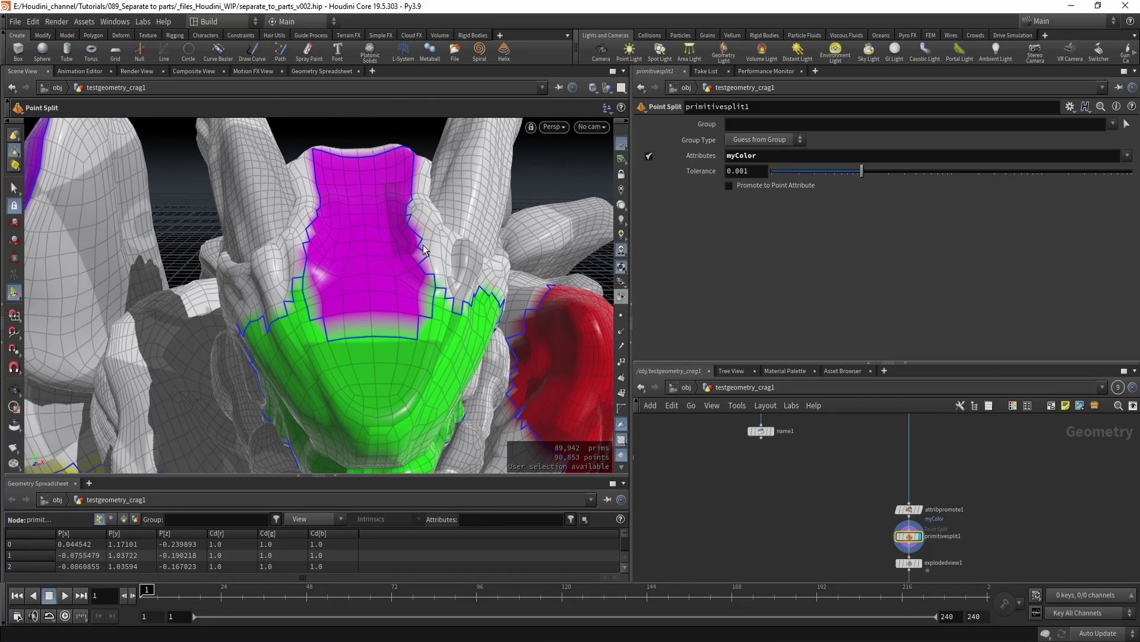
key(Escape)
drag(303, 292, 418, 343)
middle_drag(418, 344, 155, 339)
mouse_move(357, 322)
mouse_down()
mouse_move(415, 294)
mouse_move(359, 323)
mouse_up()
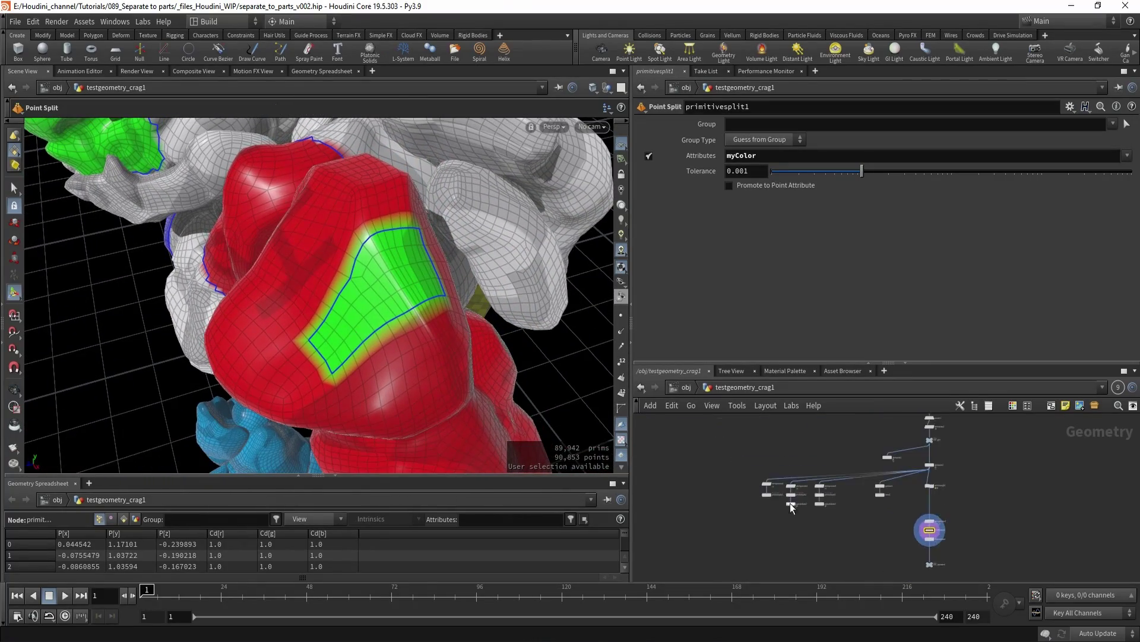
Display primitivesplit4, then primitivesplit1, to compare their split borders around the green patch
click(751, 506)
mouse_move(410, 332)
mouse_down()
mouse_move(360, 324)
mouse_move(399, 318)
mouse_up()
scroll(811, 503, down, 4)
middle_drag(979, 530, 800, 487)
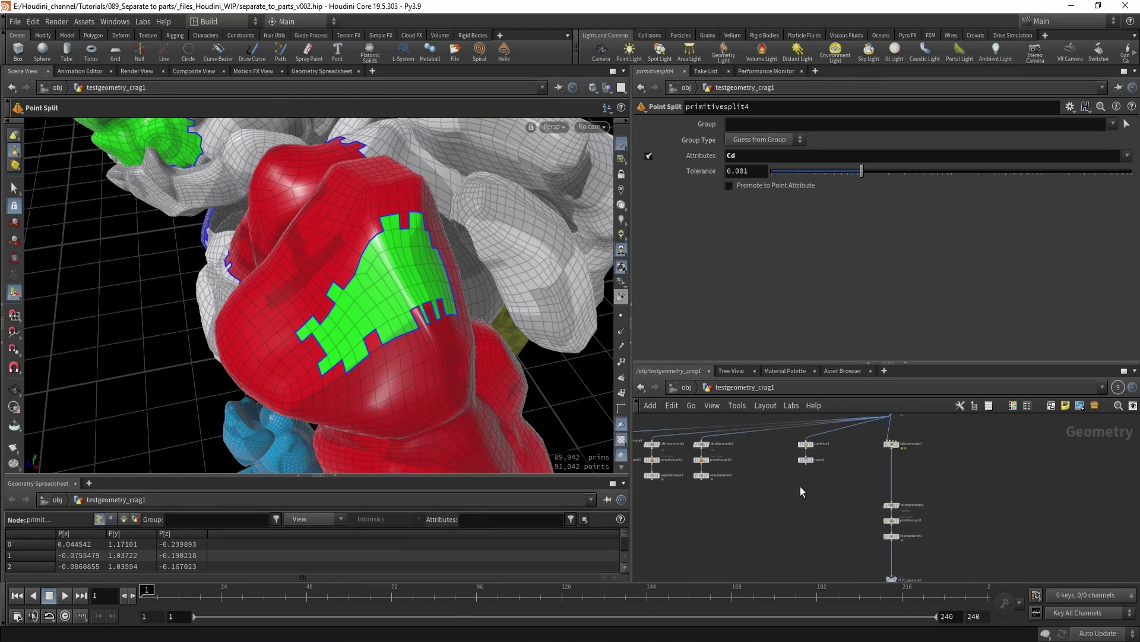
scroll(906, 468, up, 3)
middle_drag(934, 468, 935, 435)
drag(913, 539, 916, 536)
key(r)
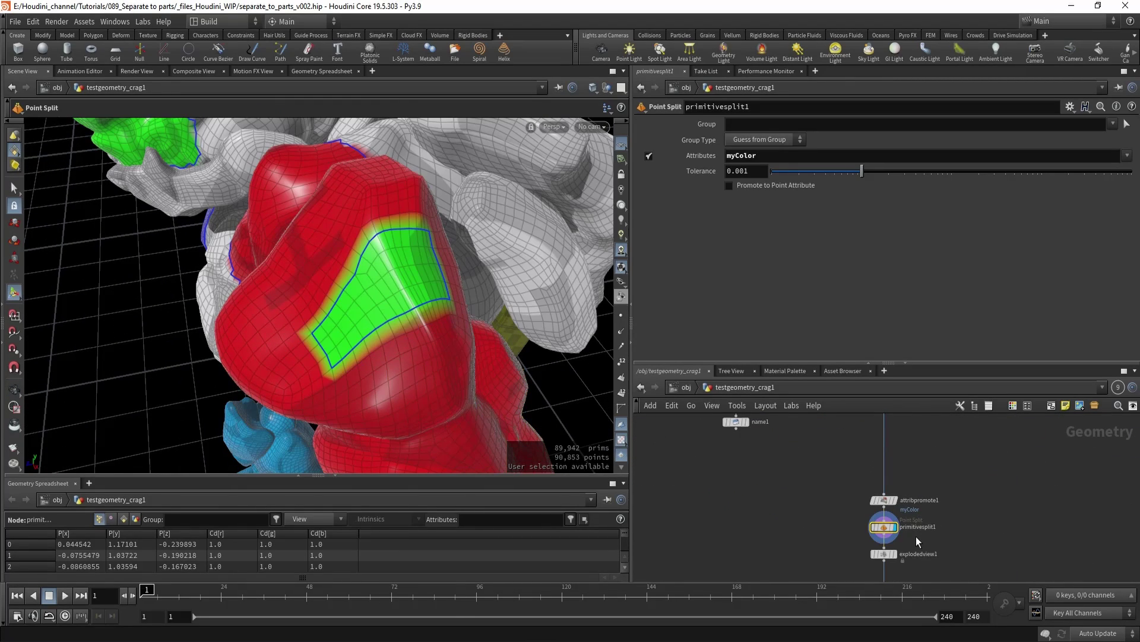
mouse_move(394, 280)
alt+mouse_down()
mouse_move(372, 298)
mouse_move(392, 286)
alt+mouse_up()
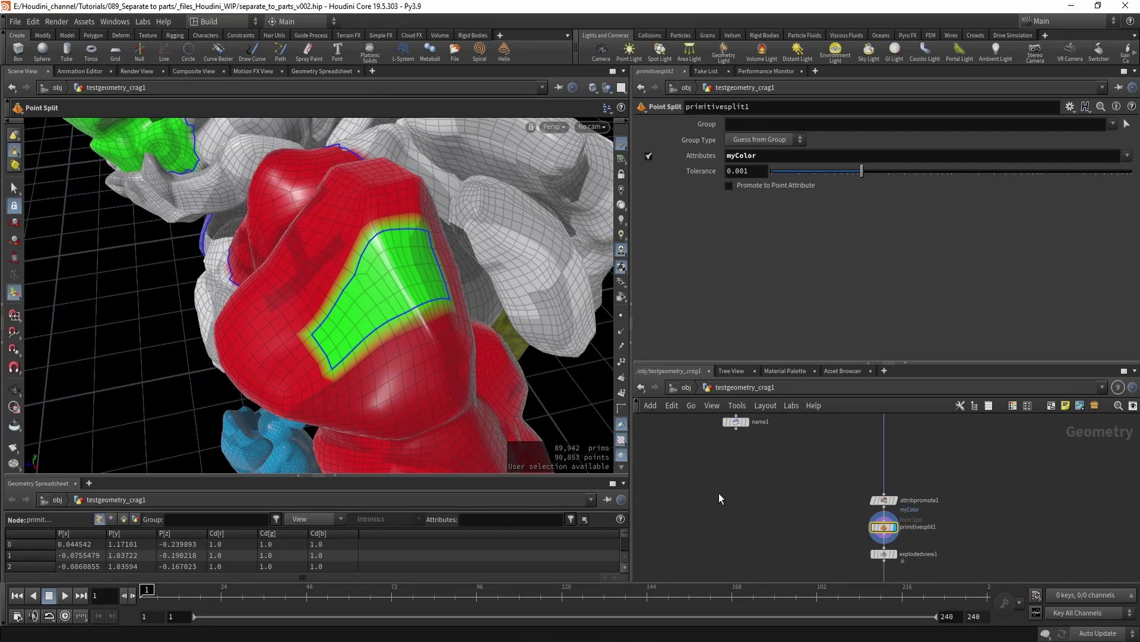
Display primitivesplit4 again, select attribpromote4 and examine the First Match border of the green patch
scroll(721, 496, down, 4)
middle_drag(742, 500, 915, 500)
scroll(757, 460, up, 4)
drag(726, 468, 847, 532)
key(r)
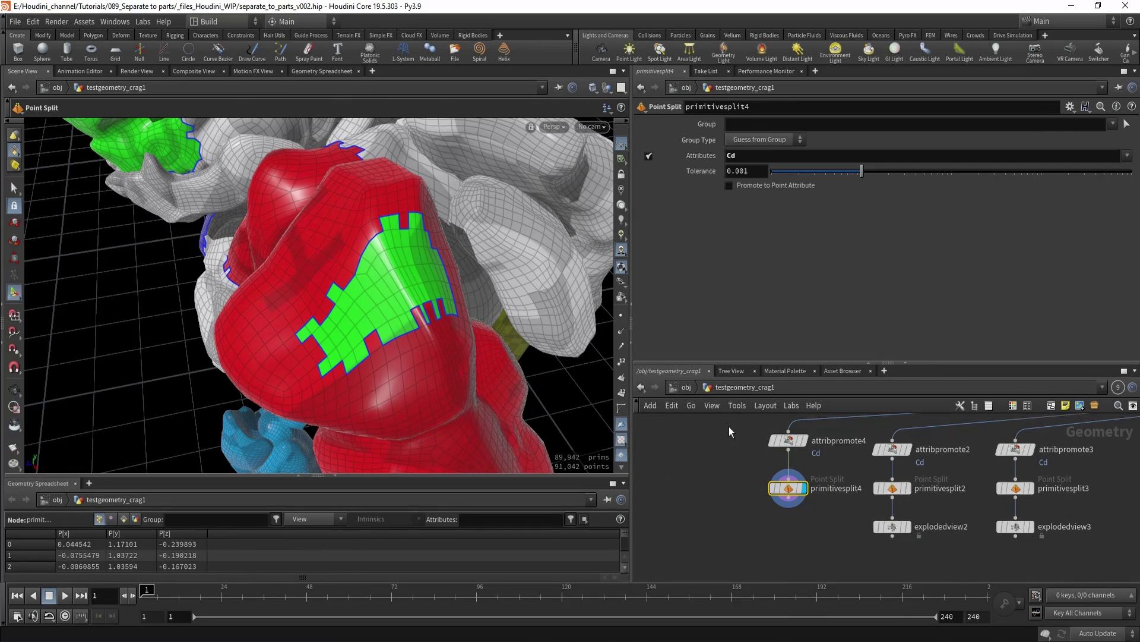
drag(728, 427, 802, 454)
click(706, 464)
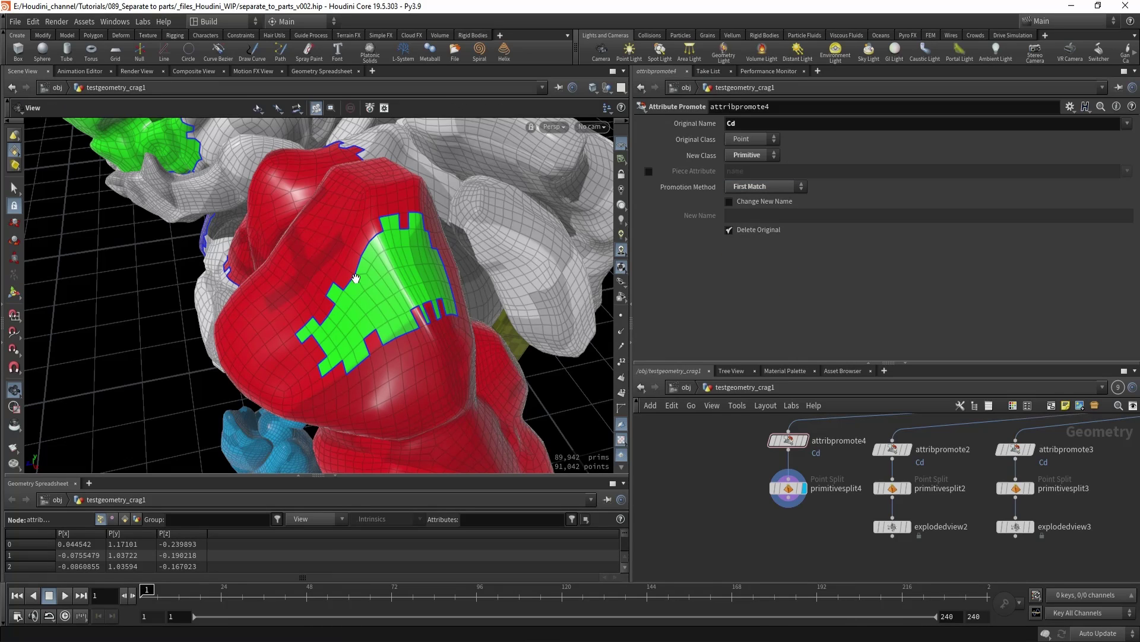
mouse_move(398, 291)
alt+mouse_down()
mouse_move(400, 251)
mouse_move(377, 282)
mouse_move(380, 303)
alt+mouse_up()
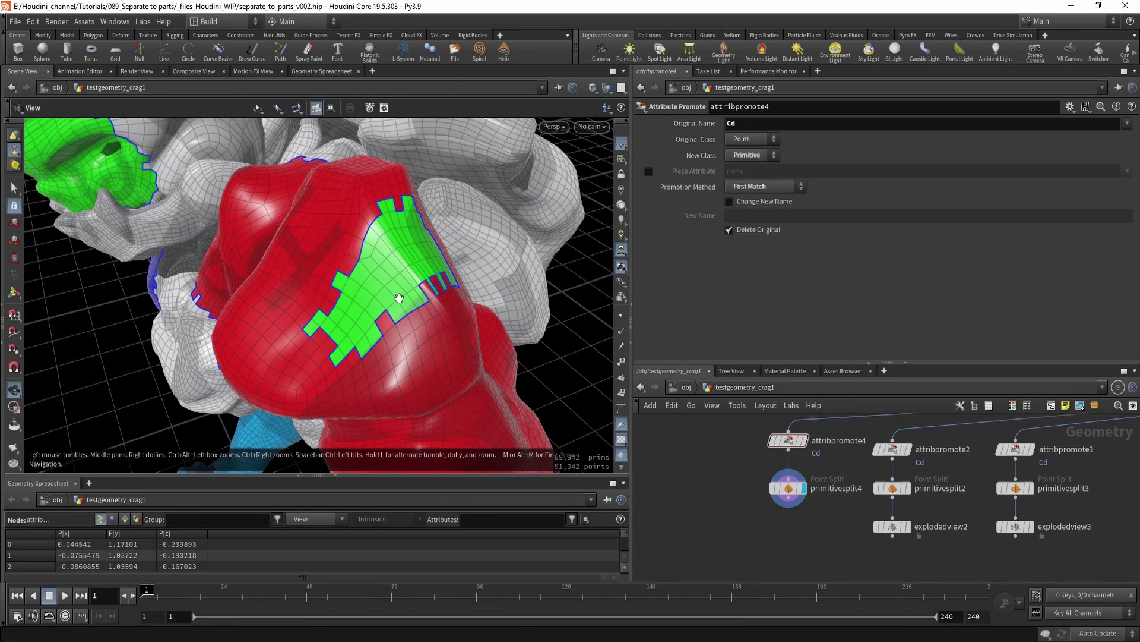
key(Return)
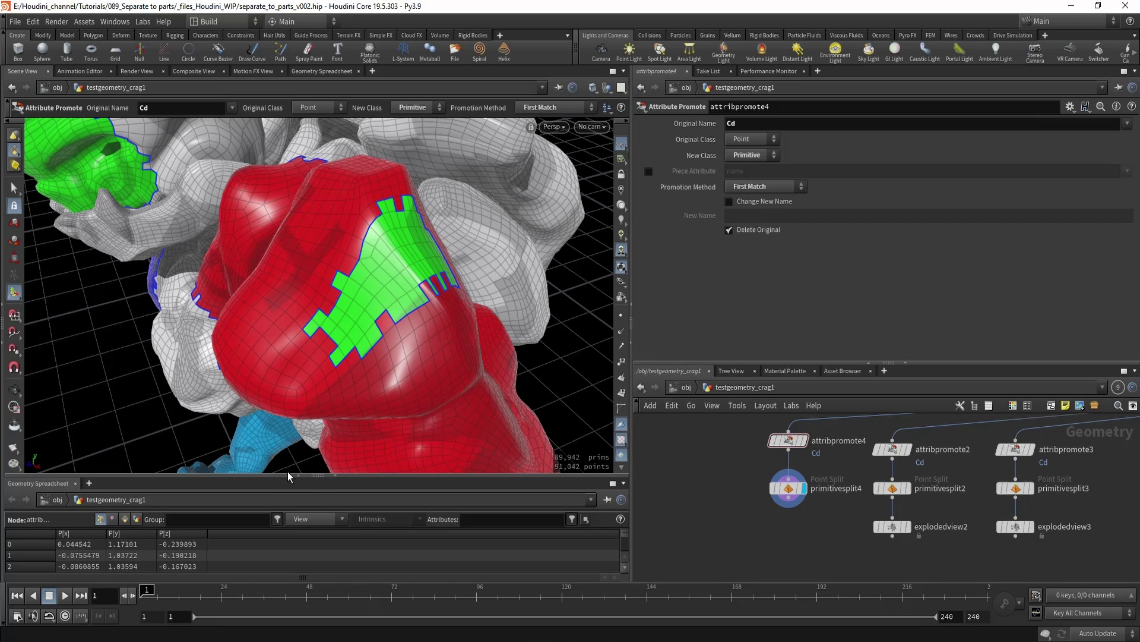
Enlarge the Geometry Spreadsheet, display attribpromote4 and bypass it to show the original point colors
drag(287, 475, 288, 443)
middle_drag(709, 416, 718, 471)
click(813, 496)
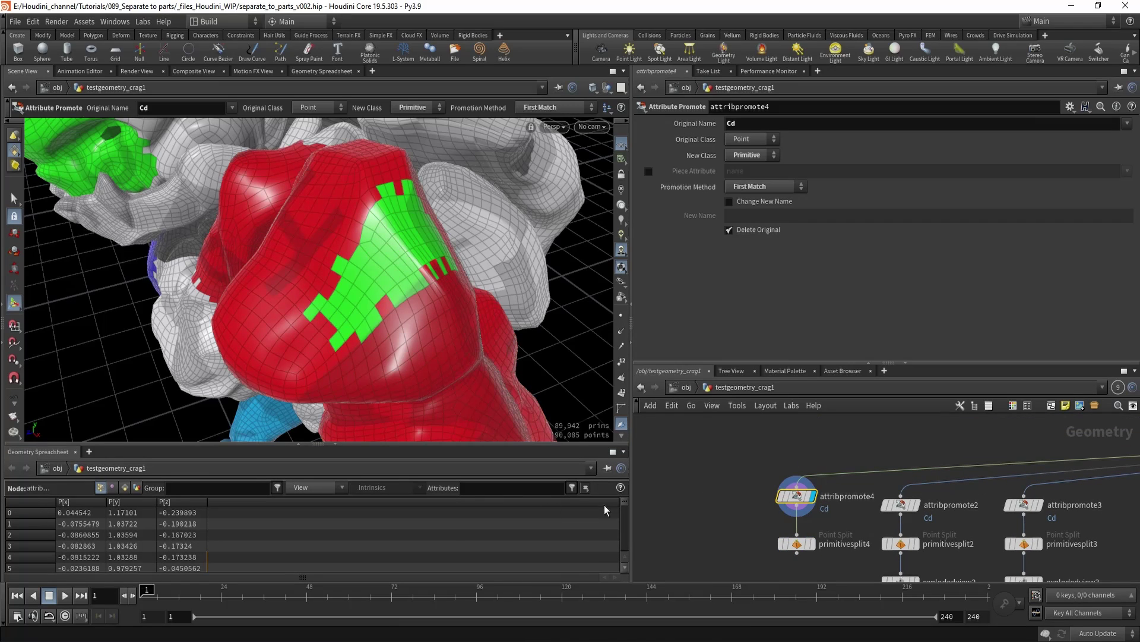
key(b)
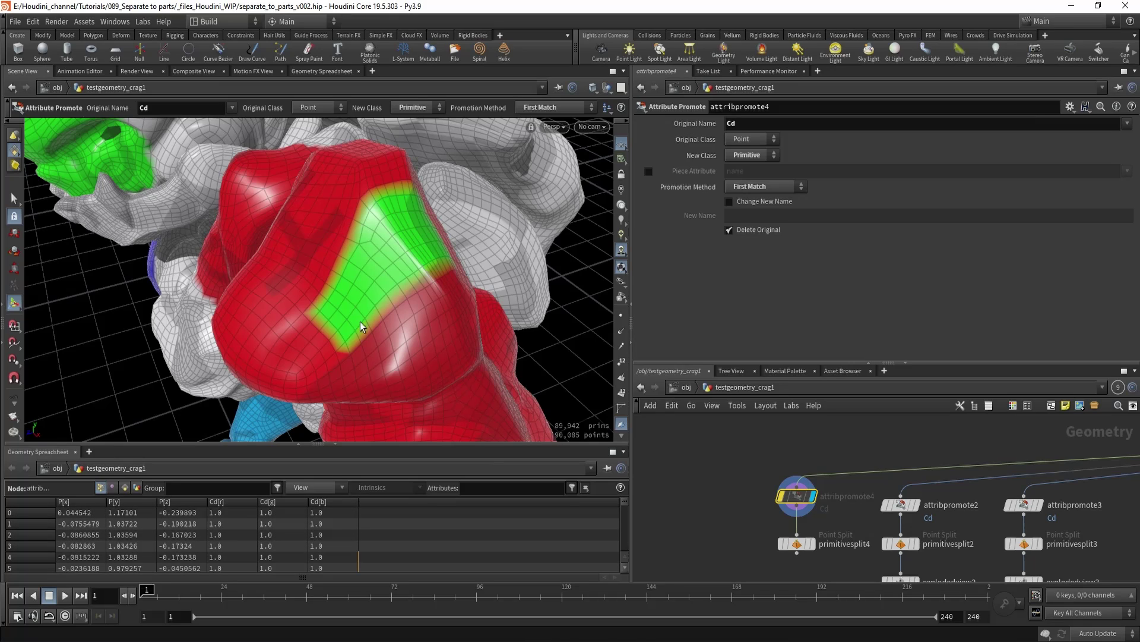
Display primitivesplit2, then primitivesplit3, to compare the split borders around the green patch
middle_drag(827, 517, 815, 510)
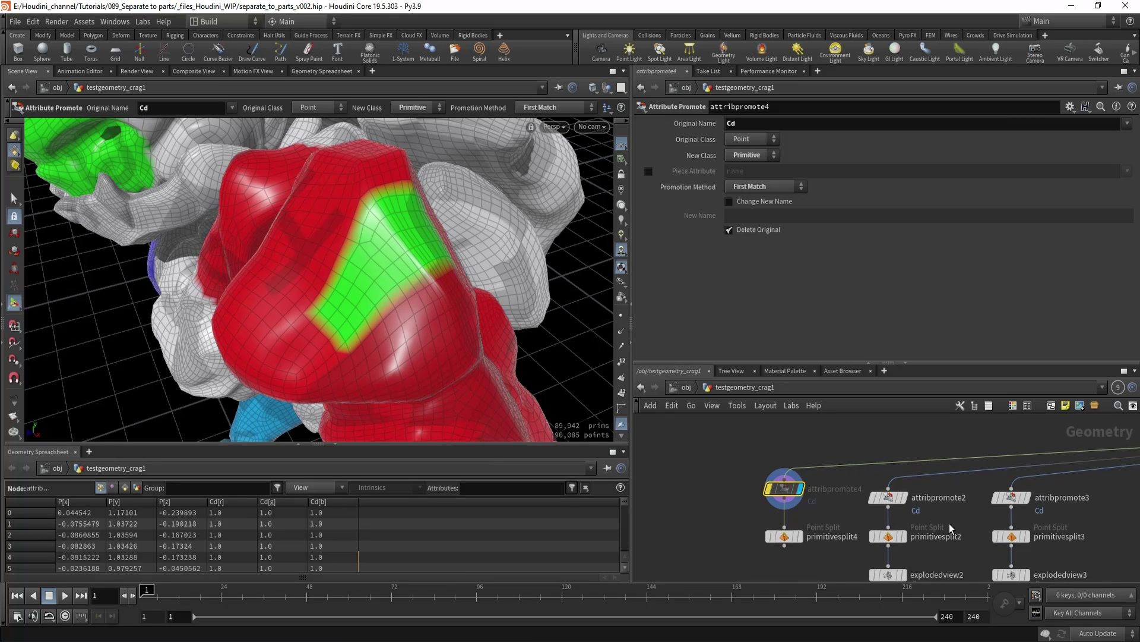
middle_drag(951, 528, 916, 497)
click(876, 499)
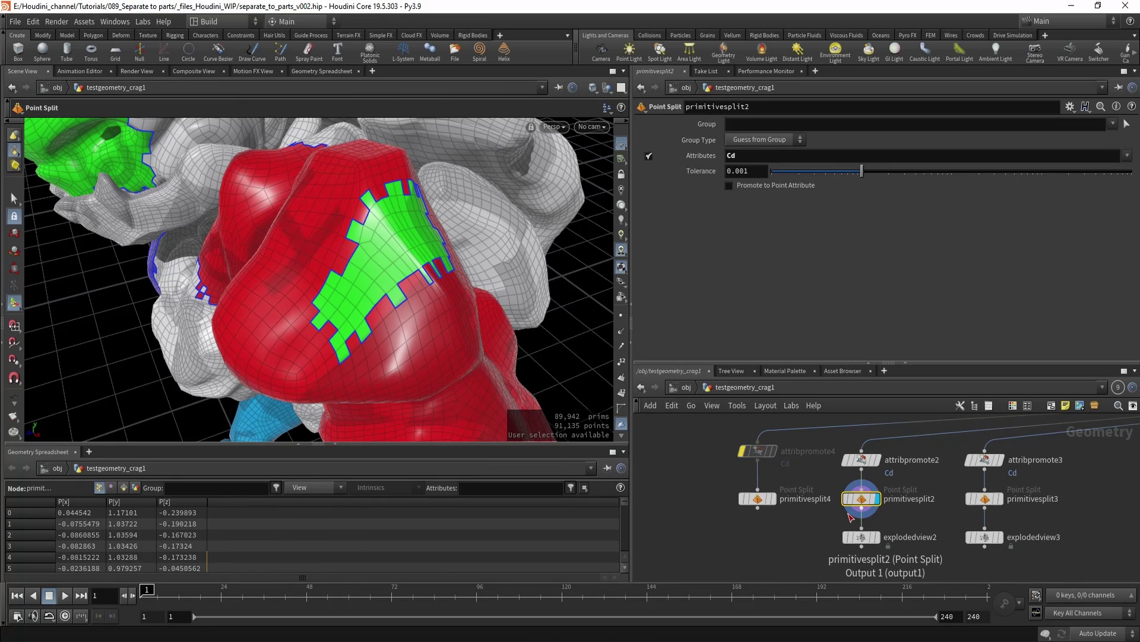
click(999, 498)
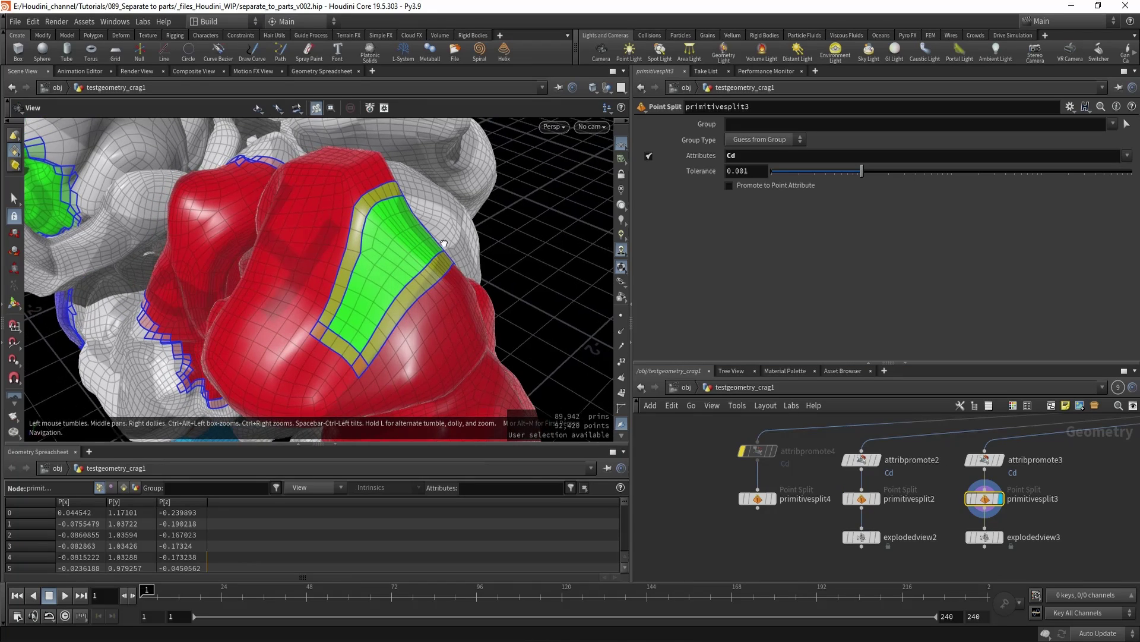
Set the promotion method of attribpromote3 to Maximum
middle_drag(1050, 481, 968, 485)
click(901, 463)
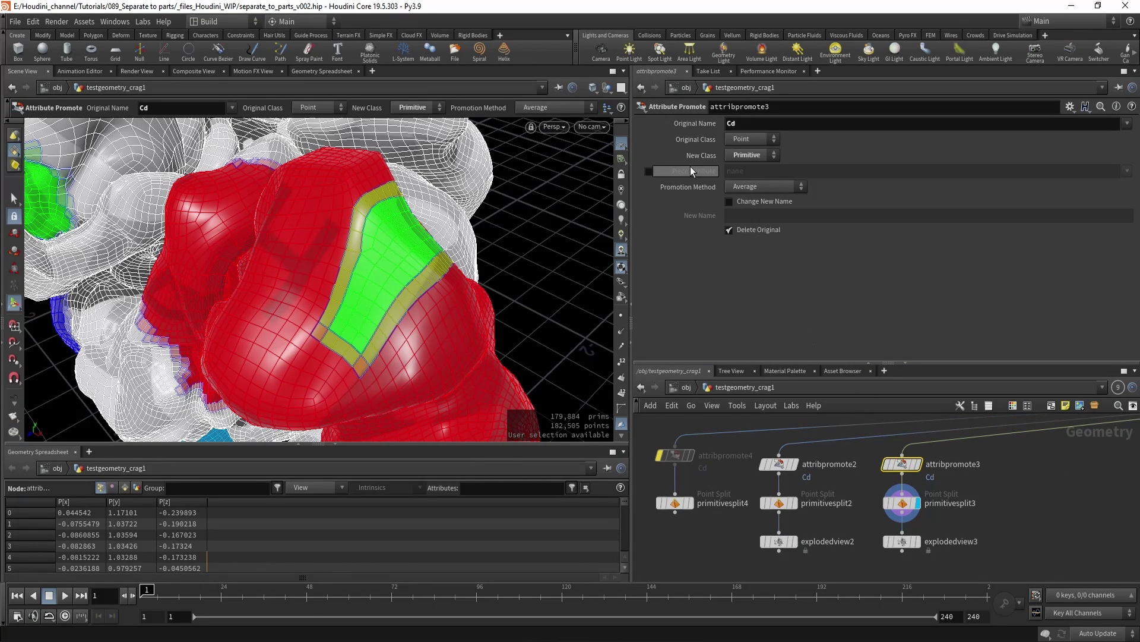
click(767, 187)
click(766, 202)
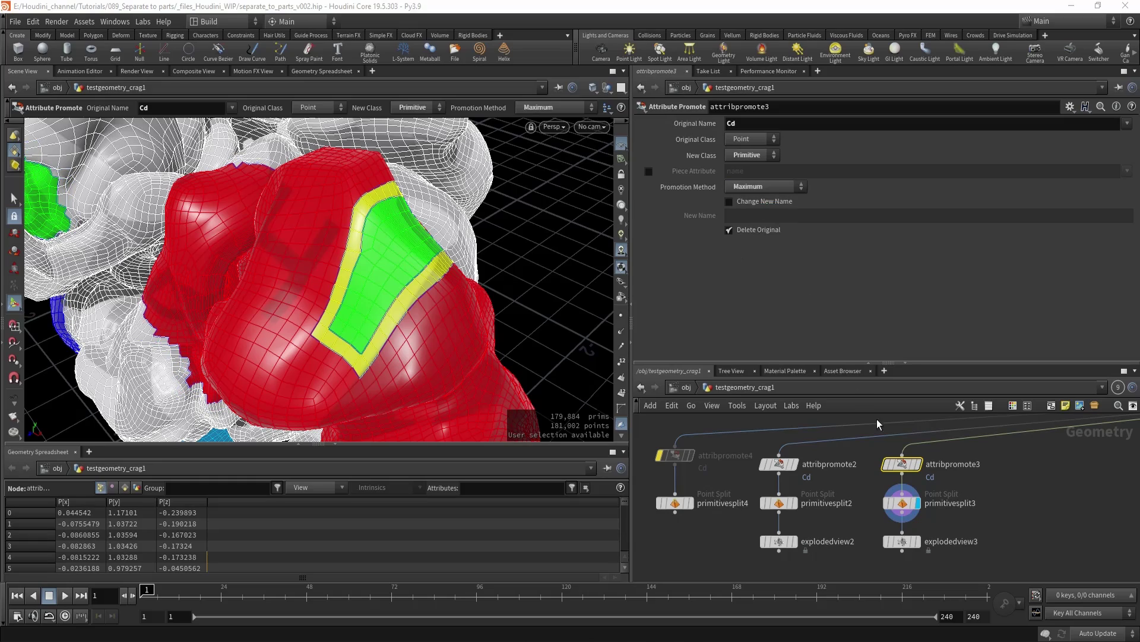
click(1039, 497)
Examine the split borders between the red areas and the grey body from several sides with the Maximum method
middle_drag(1001, 482, 981, 484)
drag(415, 260, 332, 325)
key(Return)
key(Escape)
right_drag(332, 325, 467, 294)
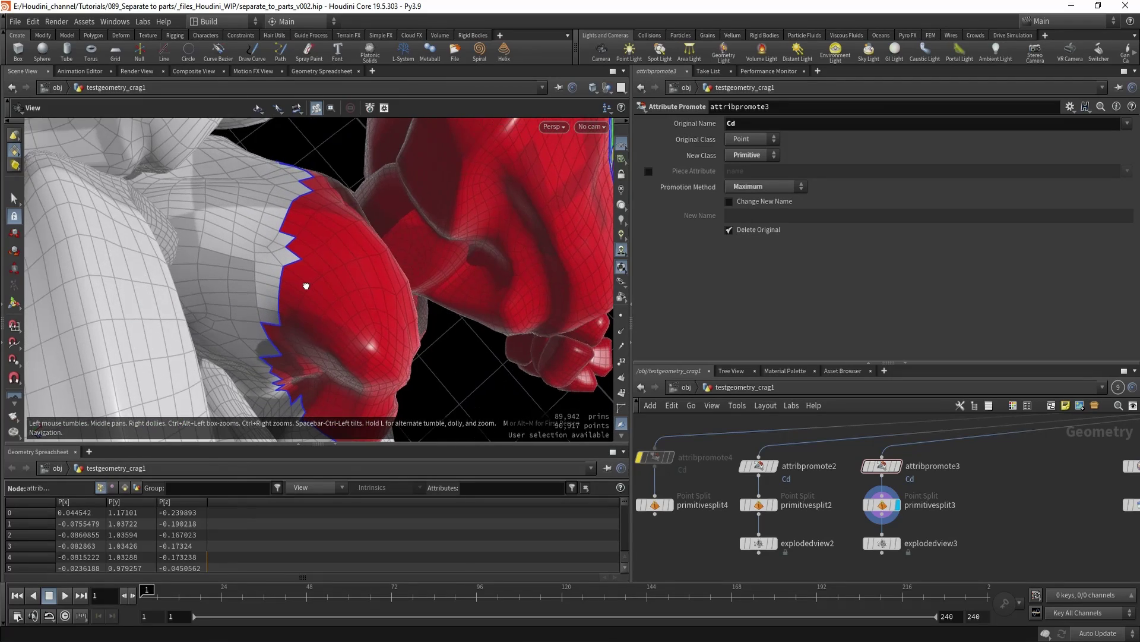
drag(305, 285, 296, 269)
key(Return)
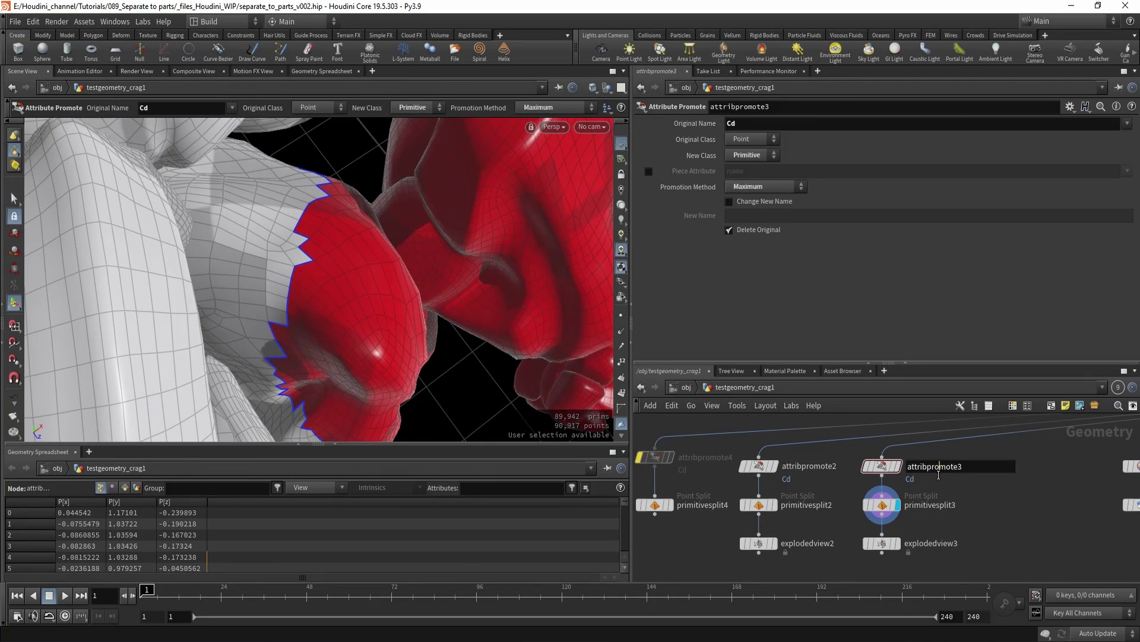
key(Escape)
drag(365, 306, 409, 291)
key(Return)
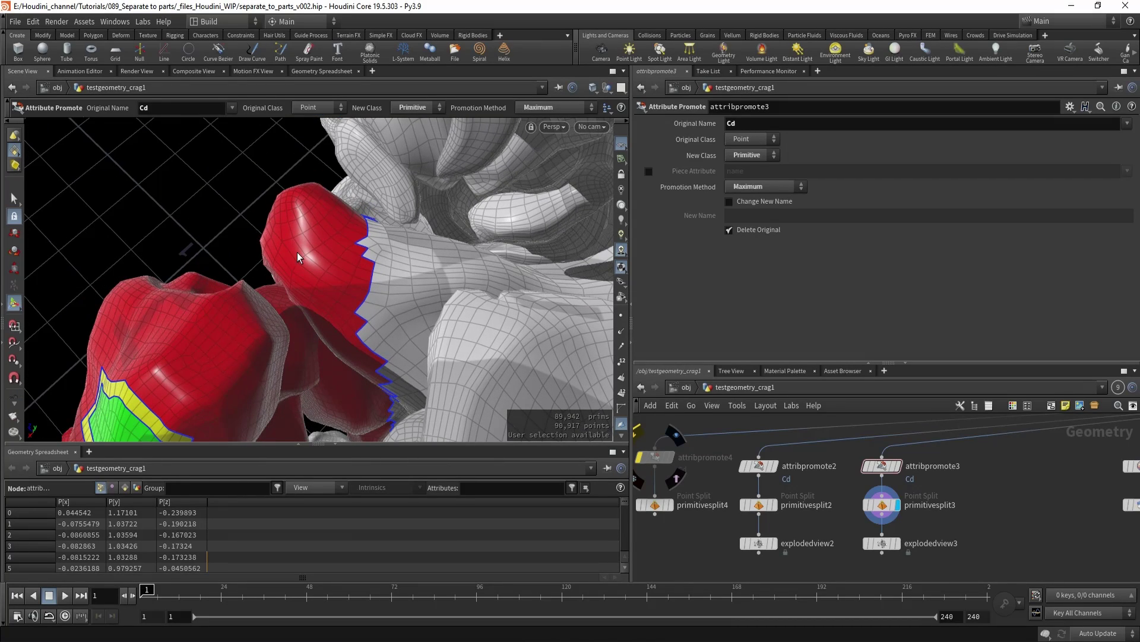
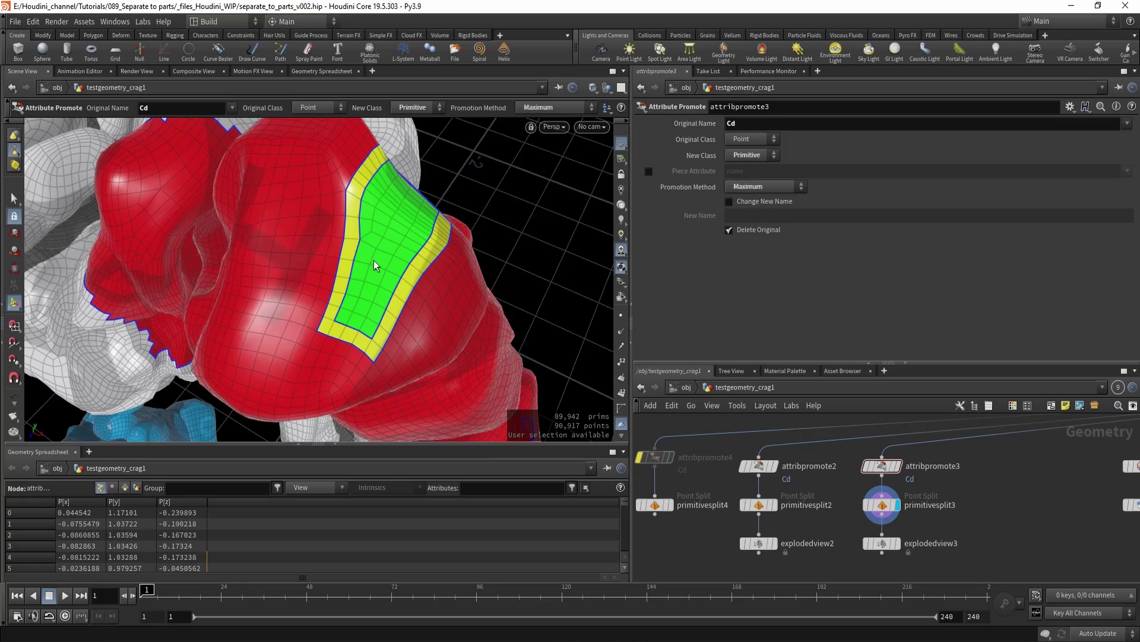
Compare the border between red and grey with the strip around the green patch, viewing both up close
alt+right_drag(334, 275, 163, 281)
drag(162, 280, 369, 220)
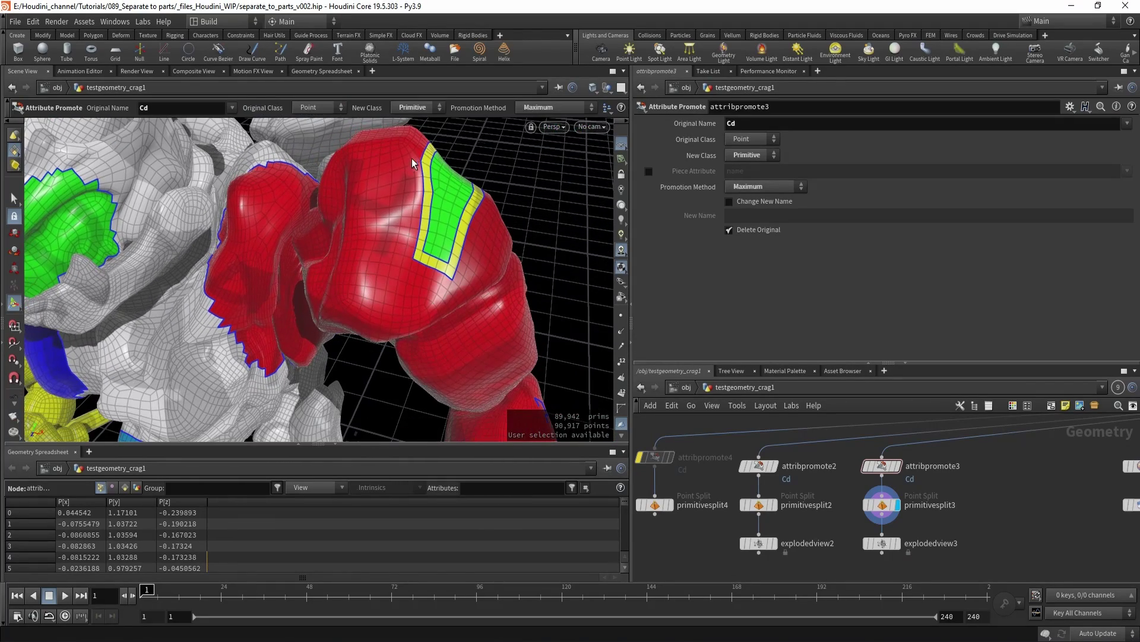
alt+right_drag(502, 248, 297, 282)
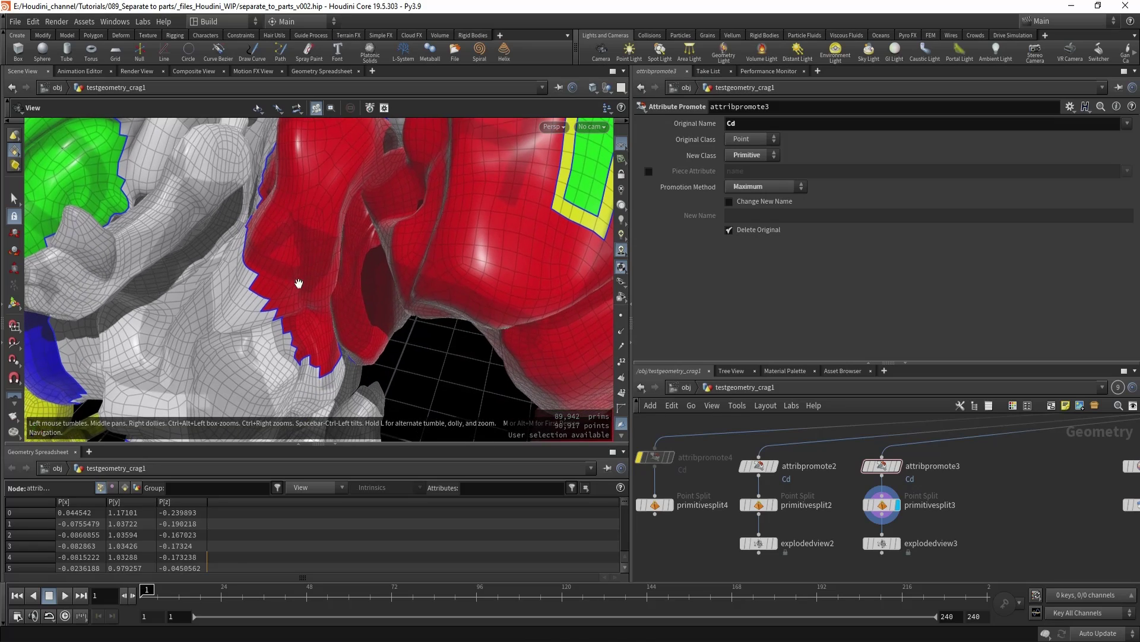
middle_drag(976, 487, 962, 490)
drag(917, 482, 955, 481)
alt+drag(568, 256, 228, 299)
alt+right_drag(228, 299, 321, 319)
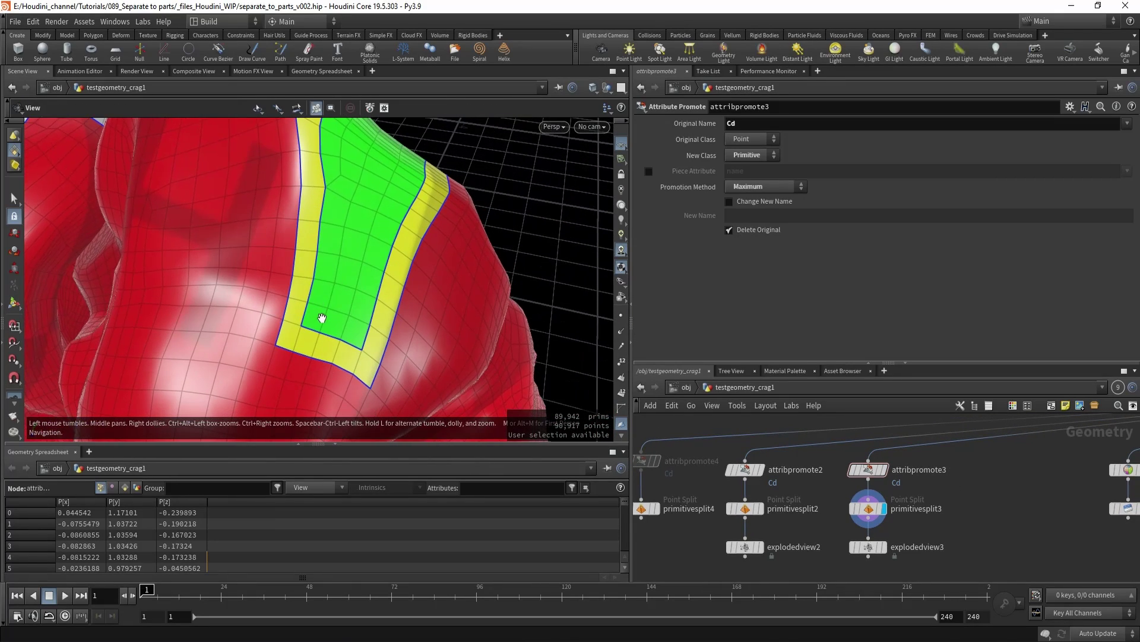
mouse_move(321, 318)
alt+mouse_down()
mouse_move(301, 301)
mouse_move(318, 306)
alt+mouse_up()
Bypass attribpromote3 and limit the Geometry Spreadsheet to the selected geometry
key(b)
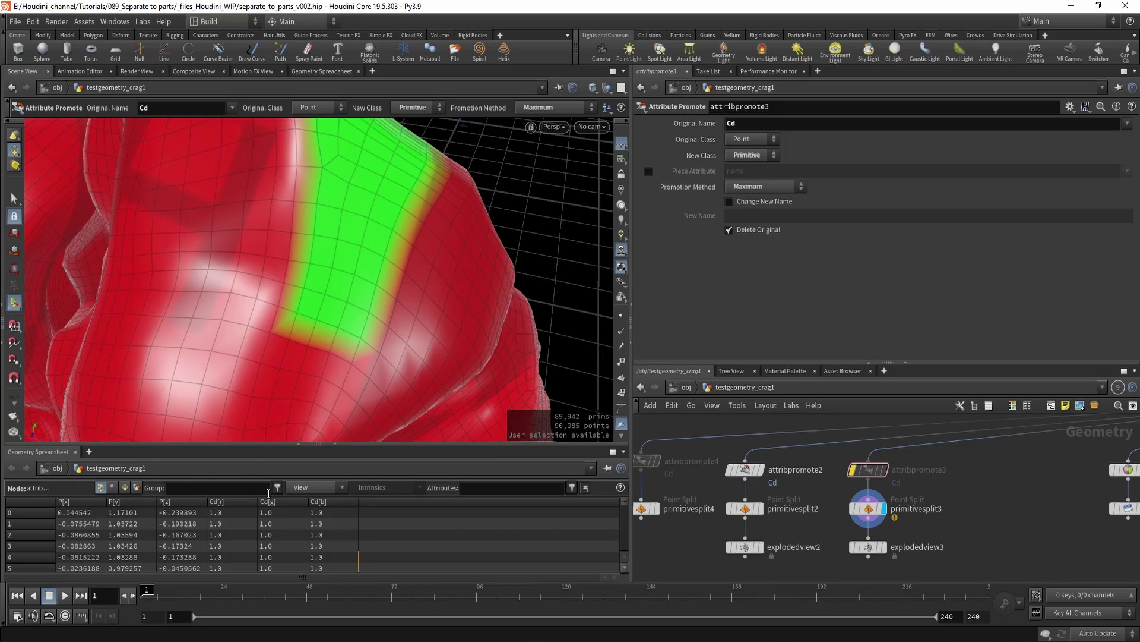
click(301, 487)
click(326, 336)
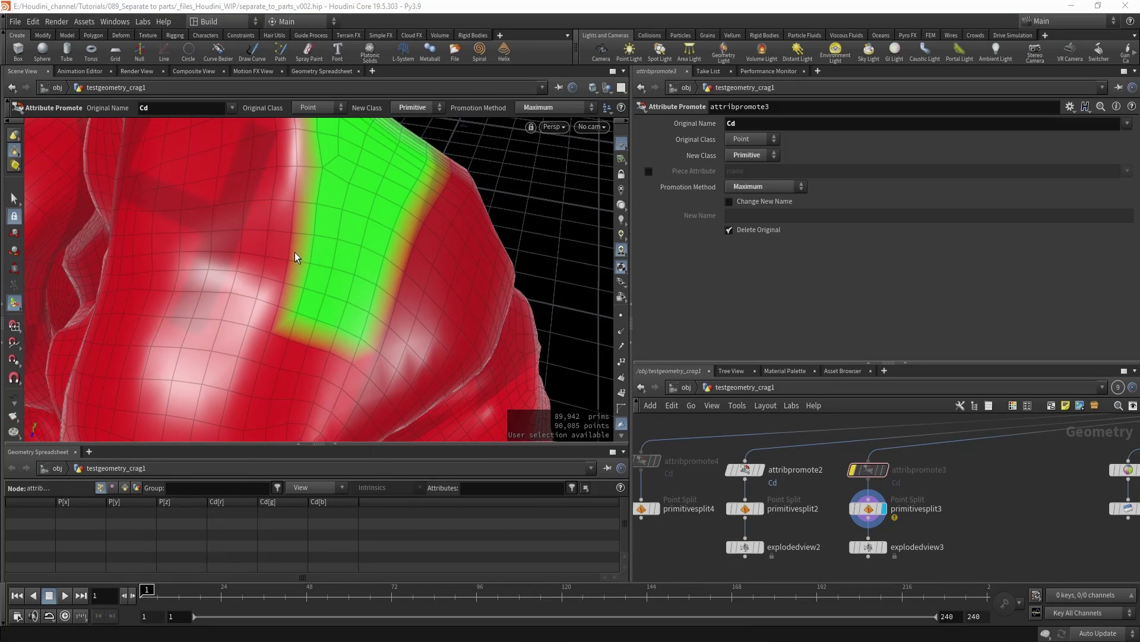
Switch to point selection and select a point in the red area beside the green patch
key(s)
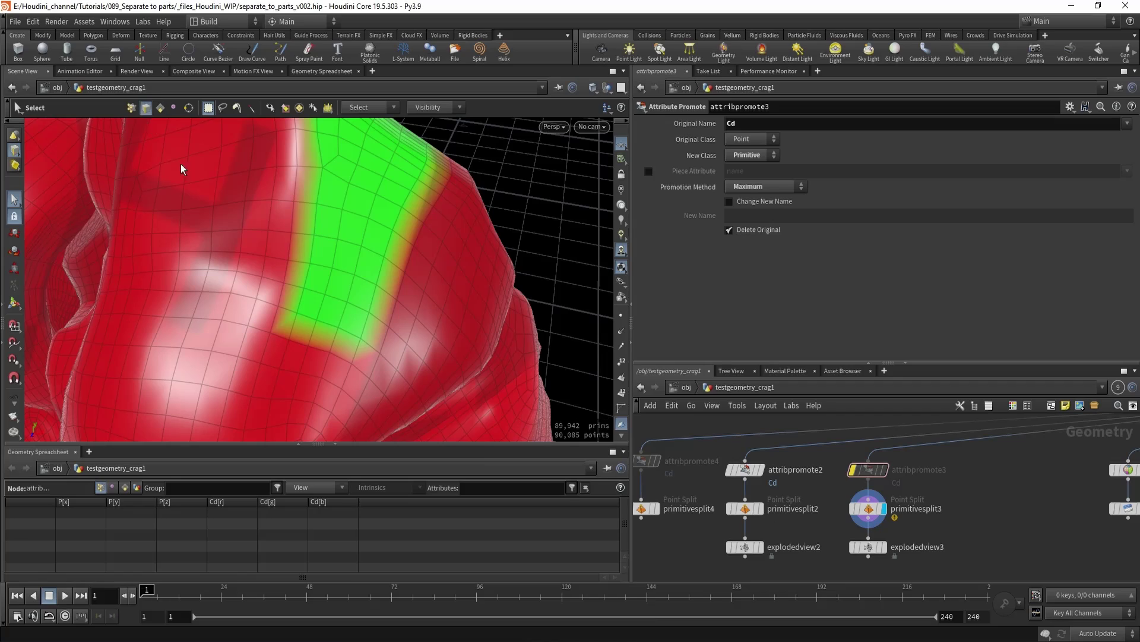
key(1)
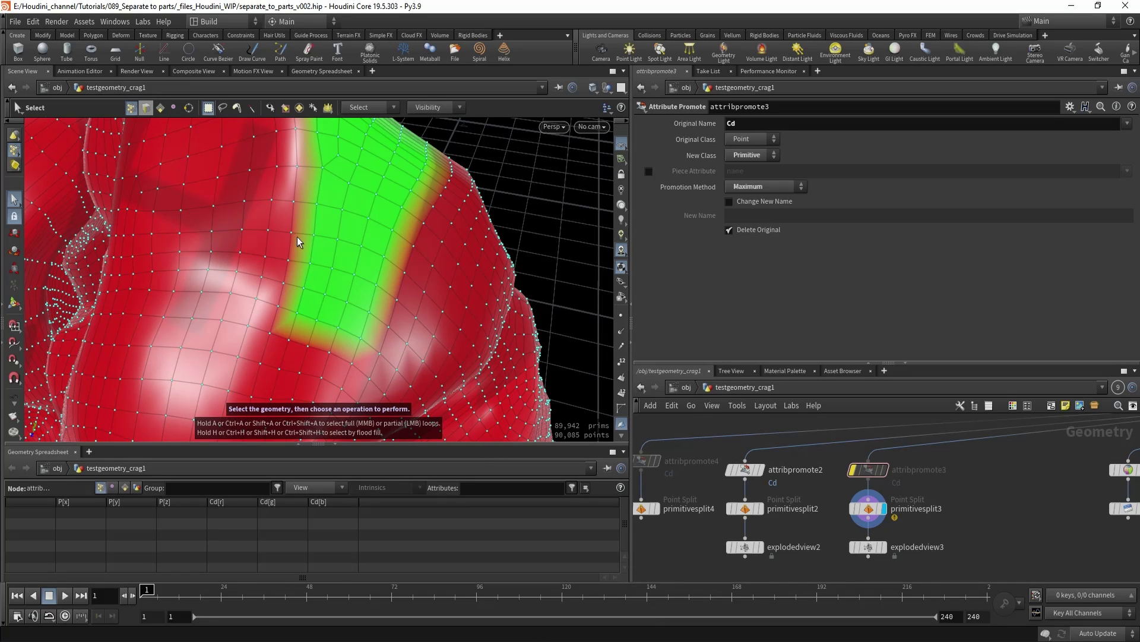
click(291, 232)
click(267, 229)
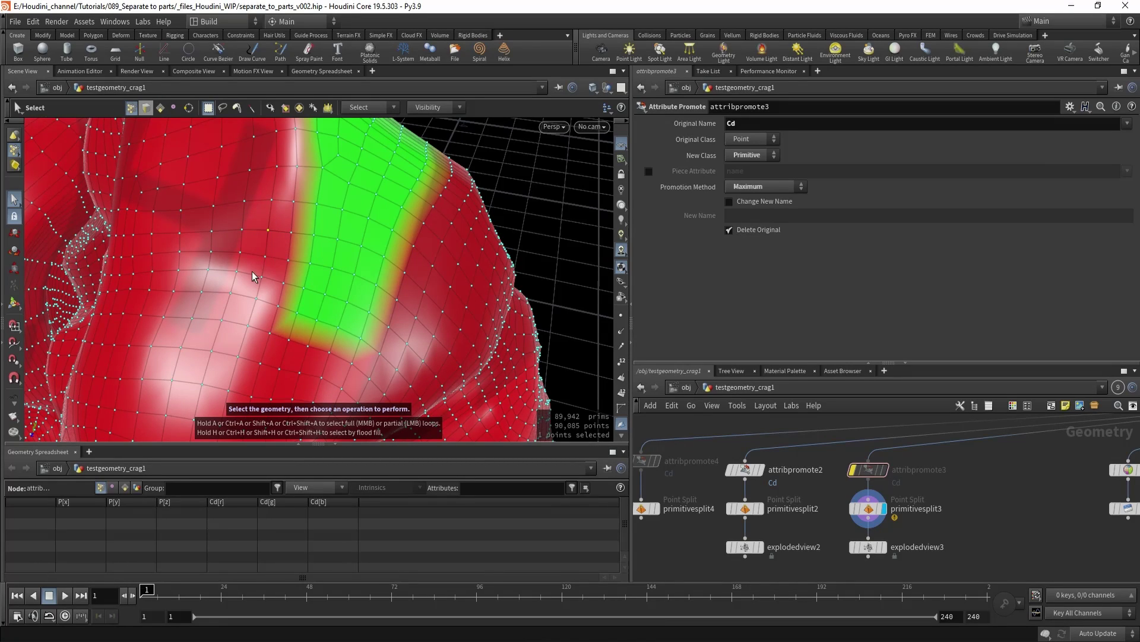
Select points on the green patch and in the red area up close to read their Cd values in the spreadsheet
alt+right_drag(255, 278, 343, 295)
alt+middle_drag(343, 294, 353, 297)
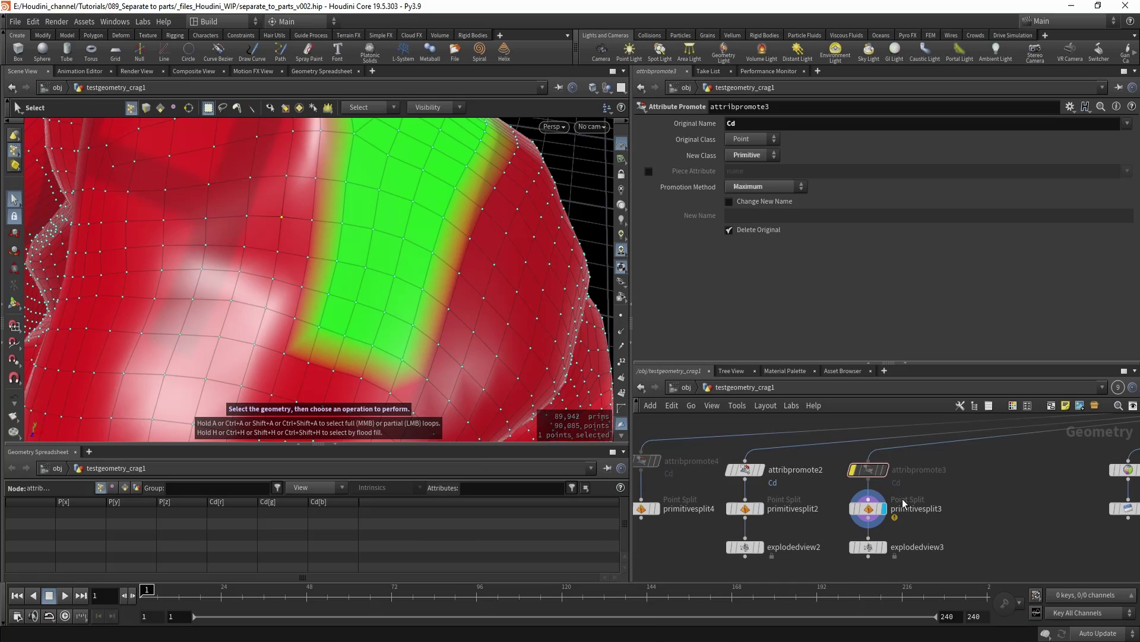
click(868, 470)
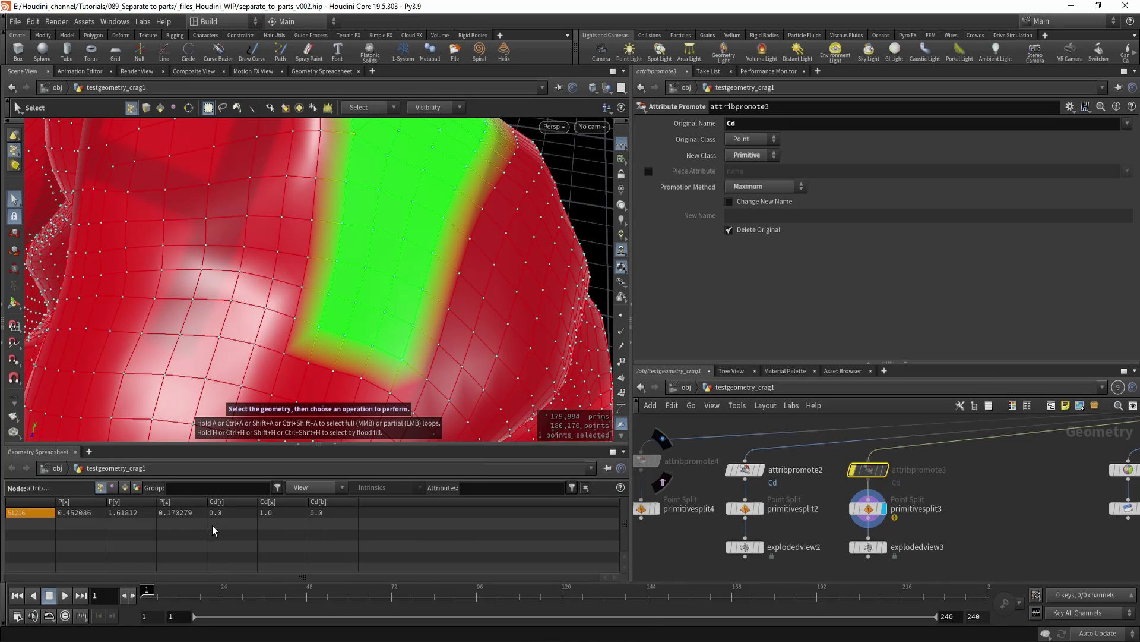
drag(239, 210, 258, 228)
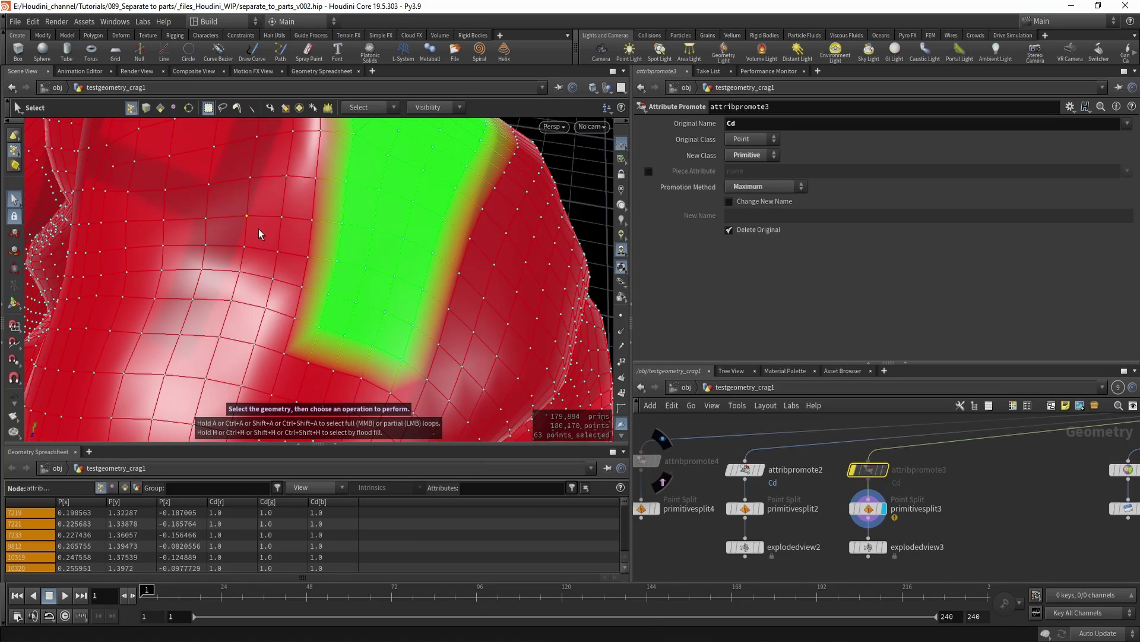
Display the bypassed attribpromote3 and compare the Cd values of single red and green points on both sides of the color border
click(884, 469)
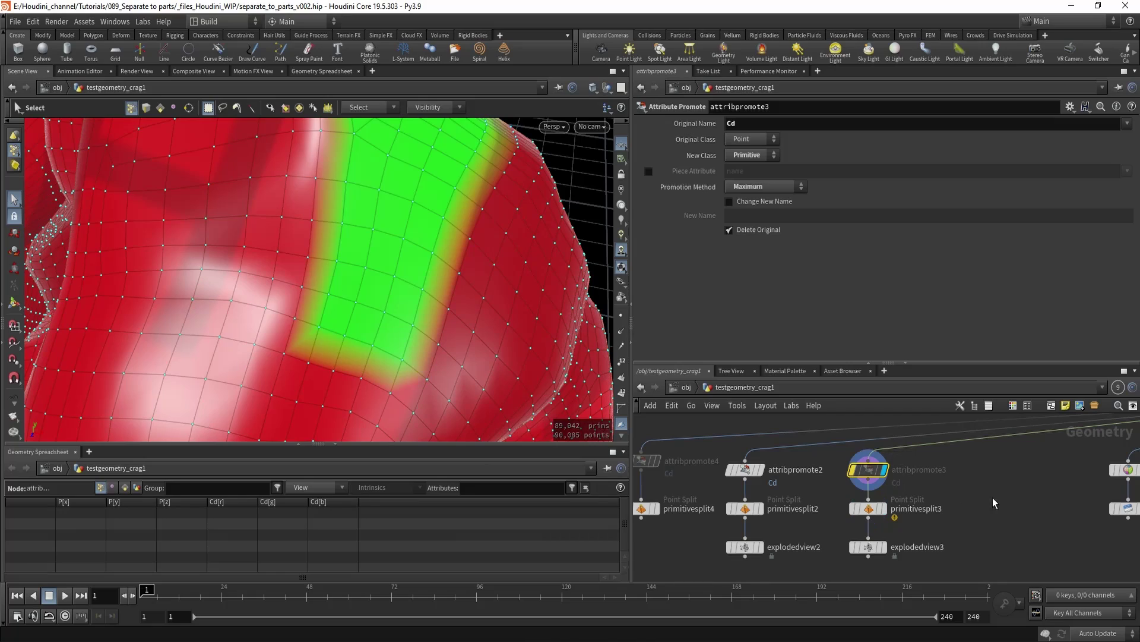
click(282, 217)
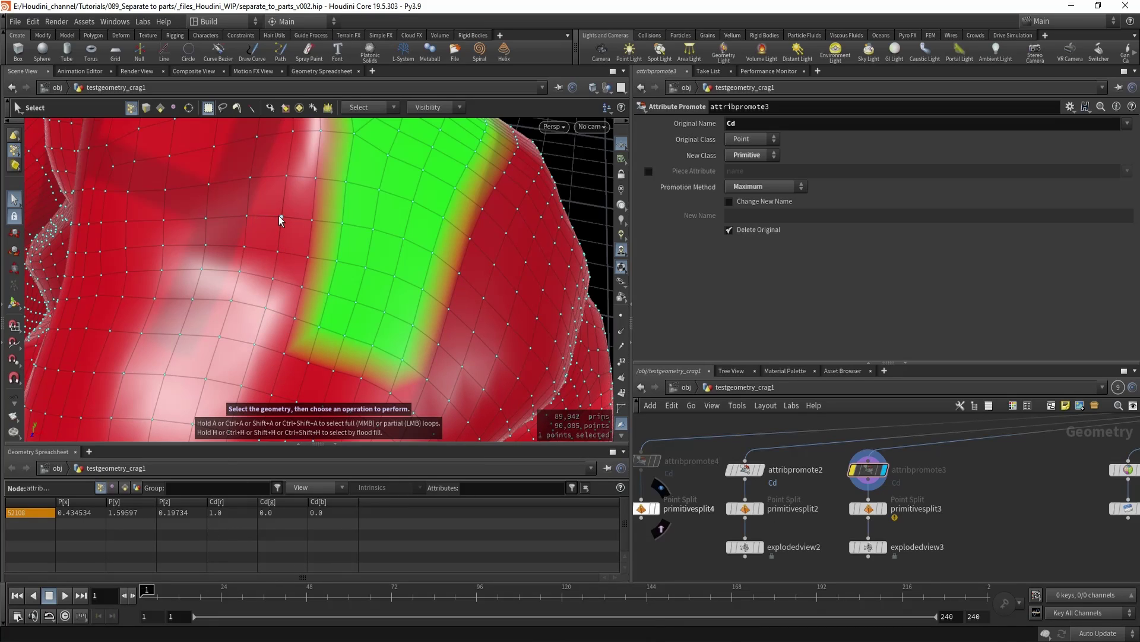
click(370, 226)
click(376, 231)
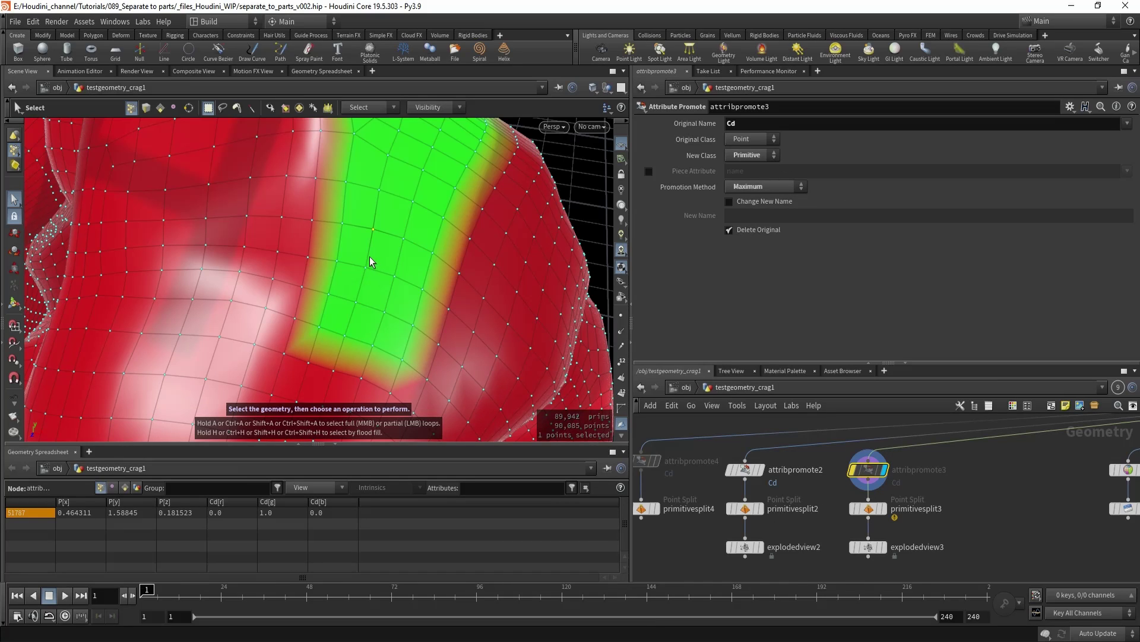
key(Escape)
drag(362, 254, 325, 252)
key(s)
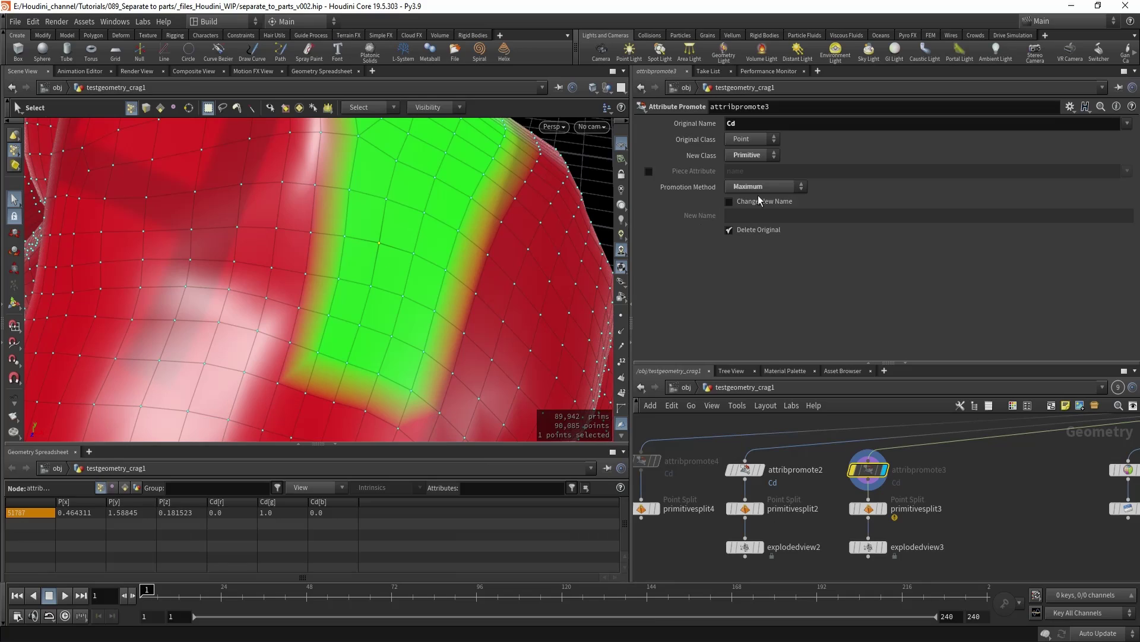
click(310, 233)
click(344, 237)
Re-enable attribpromote3, select a primitive in the yellow strip, and show primitive attributes in the Geometry Spreadsheet
click(854, 469)
key(4)
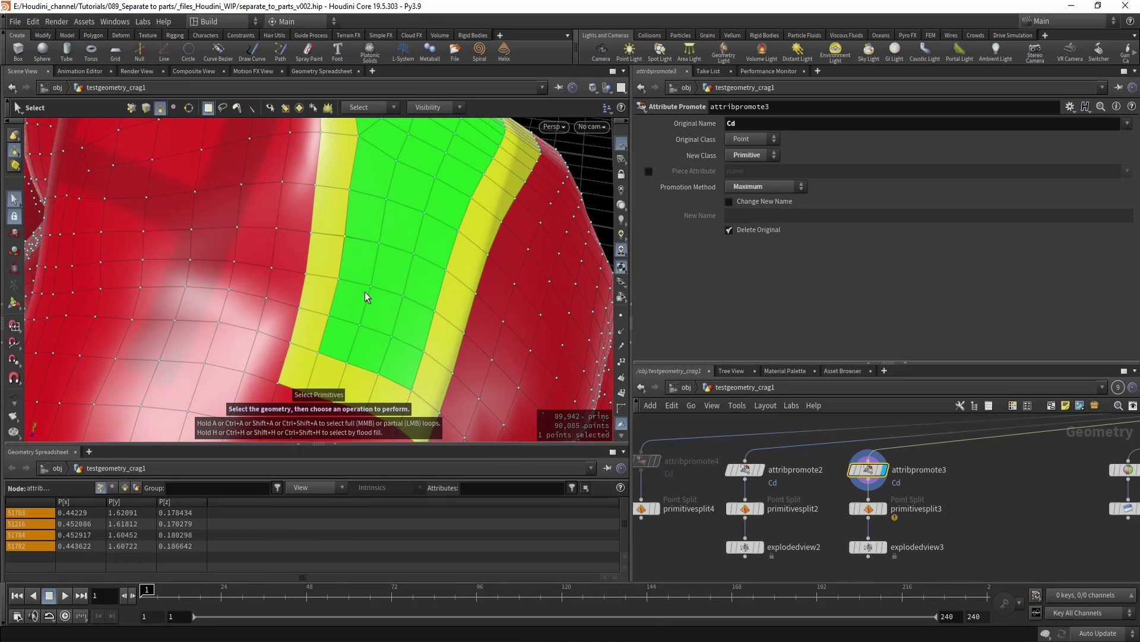
click(326, 257)
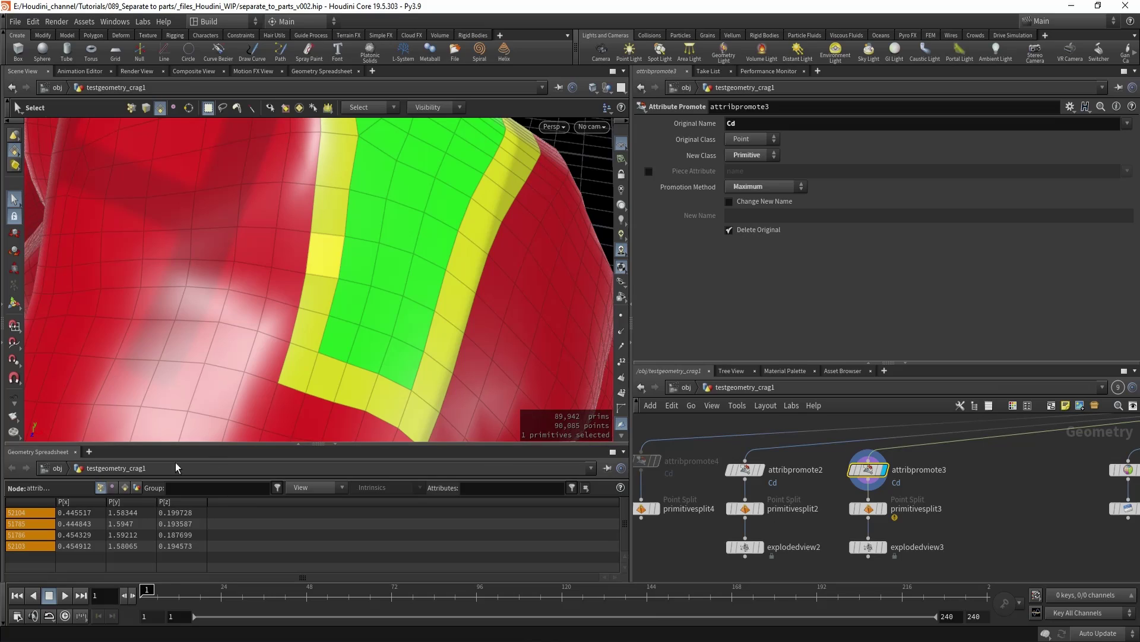
click(125, 488)
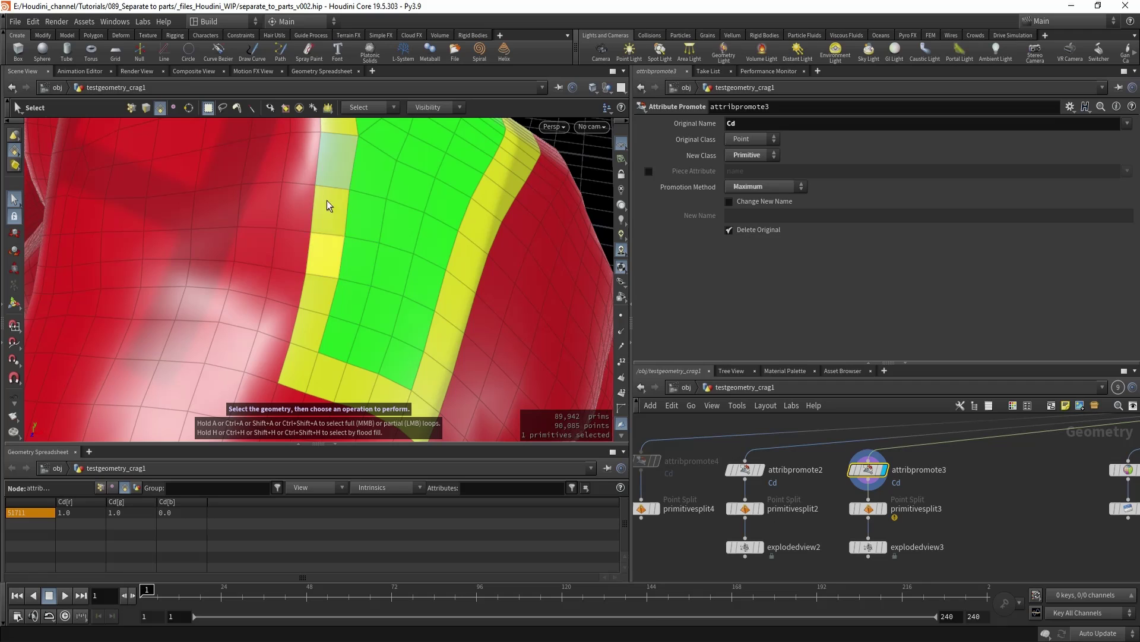
Display primitivesplit2 and examine the split border around the green shoulder patch
alt+right_drag(308, 318, 199, 264)
alt+drag(199, 264, 368, 260)
click(747, 508)
click(761, 509)
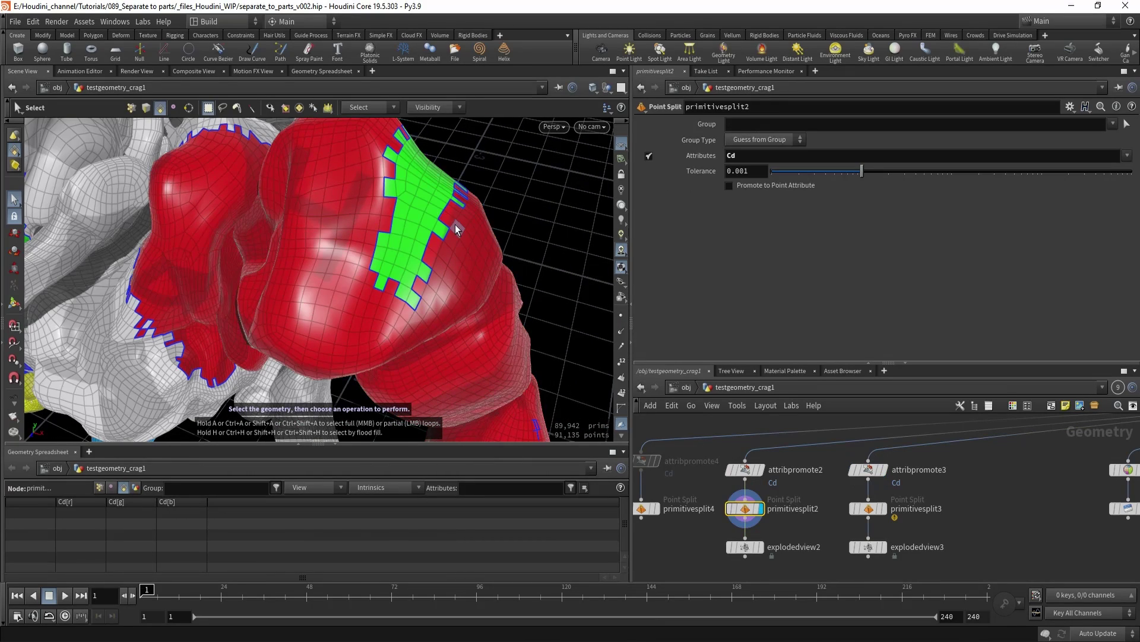
scroll(455, 223, up, 4)
Set attribpromote2's promotion method to First Match and view the green patch's border up close
click(745, 470)
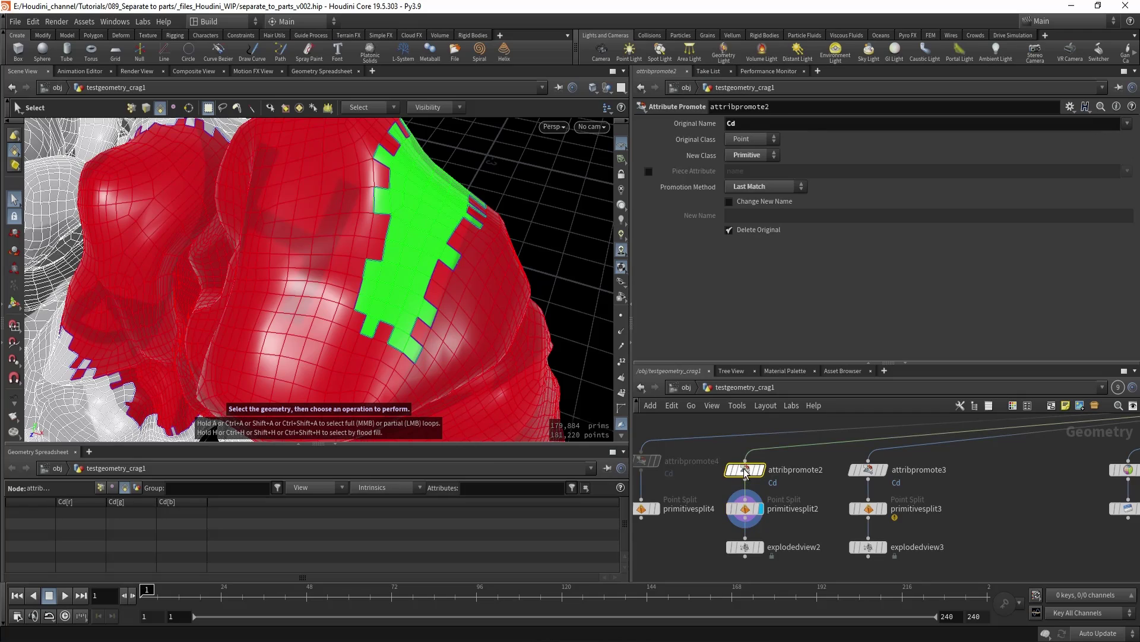
click(768, 187)
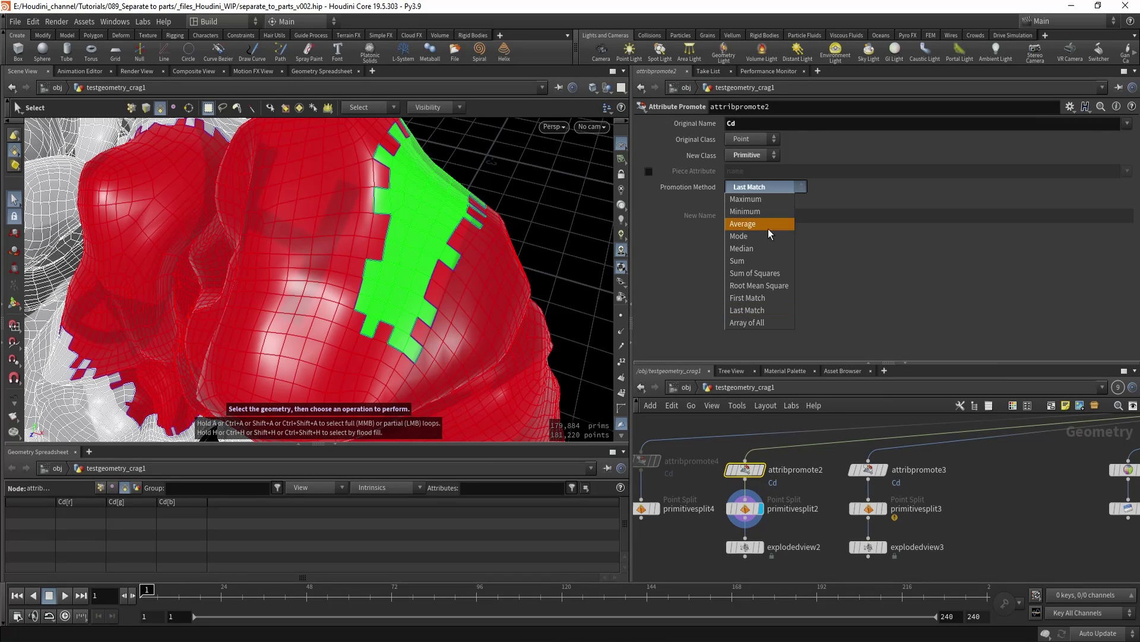
click(778, 303)
click(787, 568)
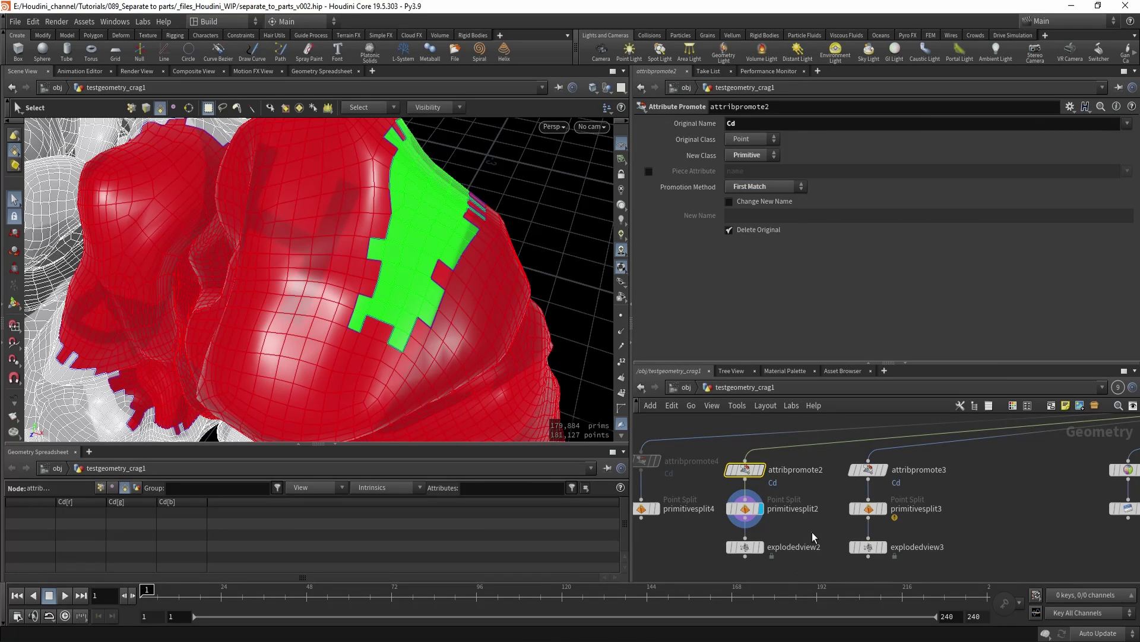
alt+right_drag(366, 265, 435, 283)
alt+drag(435, 283, 333, 269)
key(s)
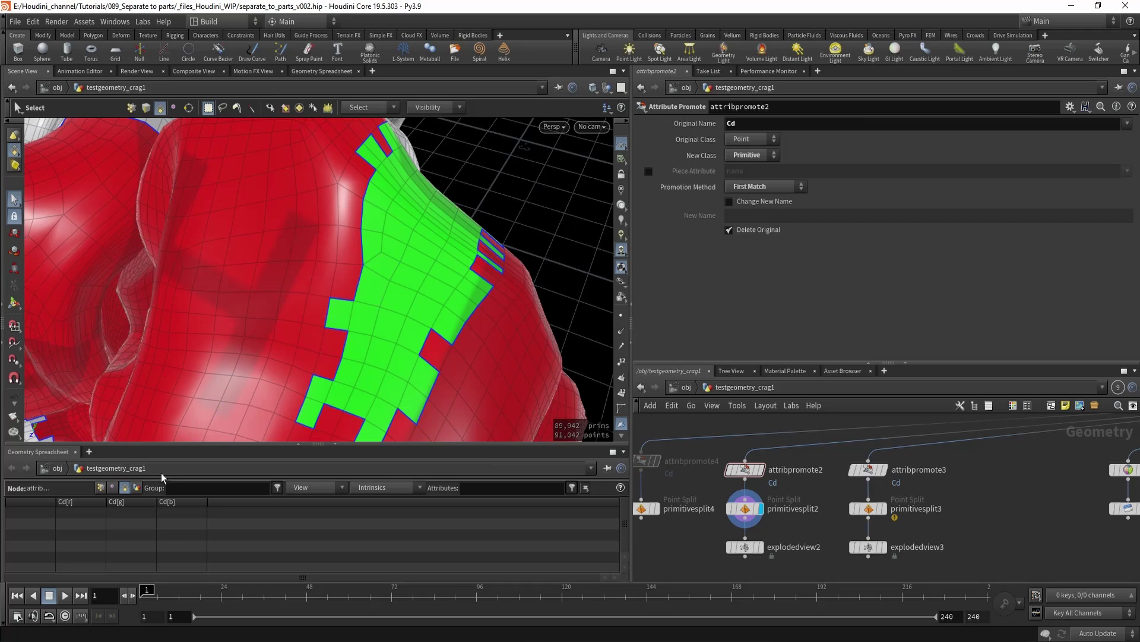
Switch the spreadsheet and the selection mode to points, and select a red point beside the green patch's jagged border
click(101, 487)
click(132, 108)
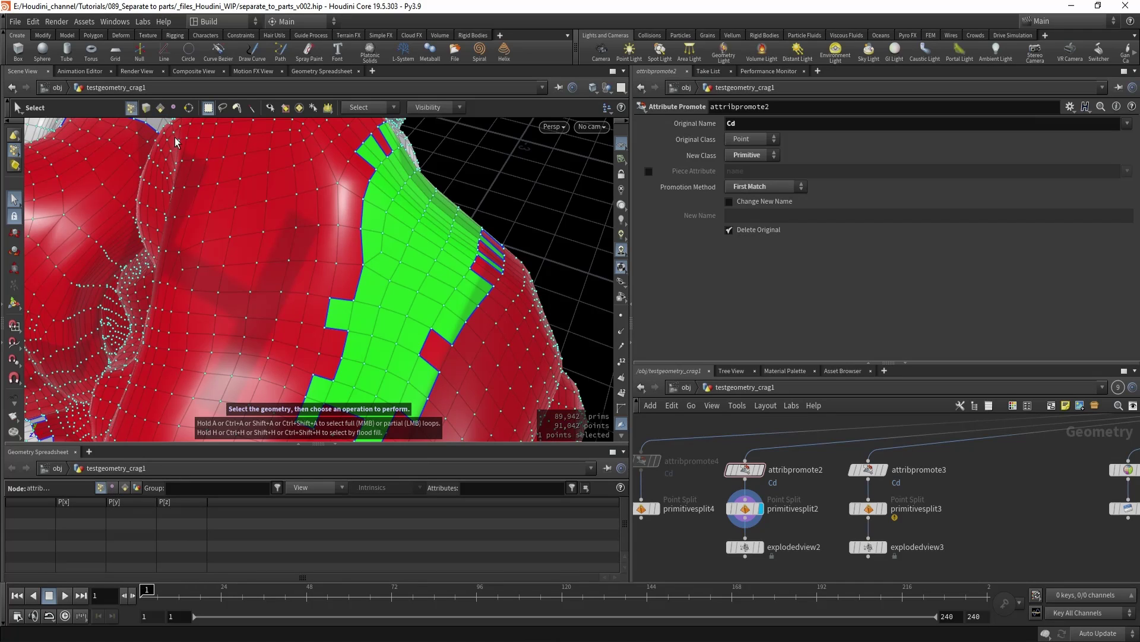
click(337, 263)
alt+right_drag(368, 306, 400, 300)
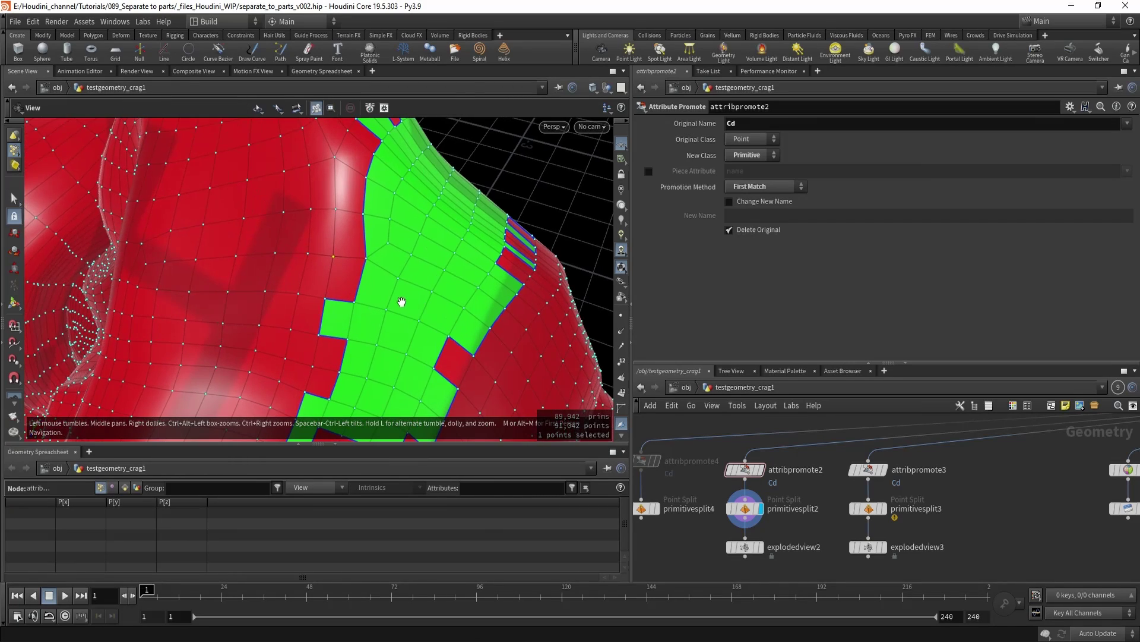
alt+drag(400, 301, 371, 265)
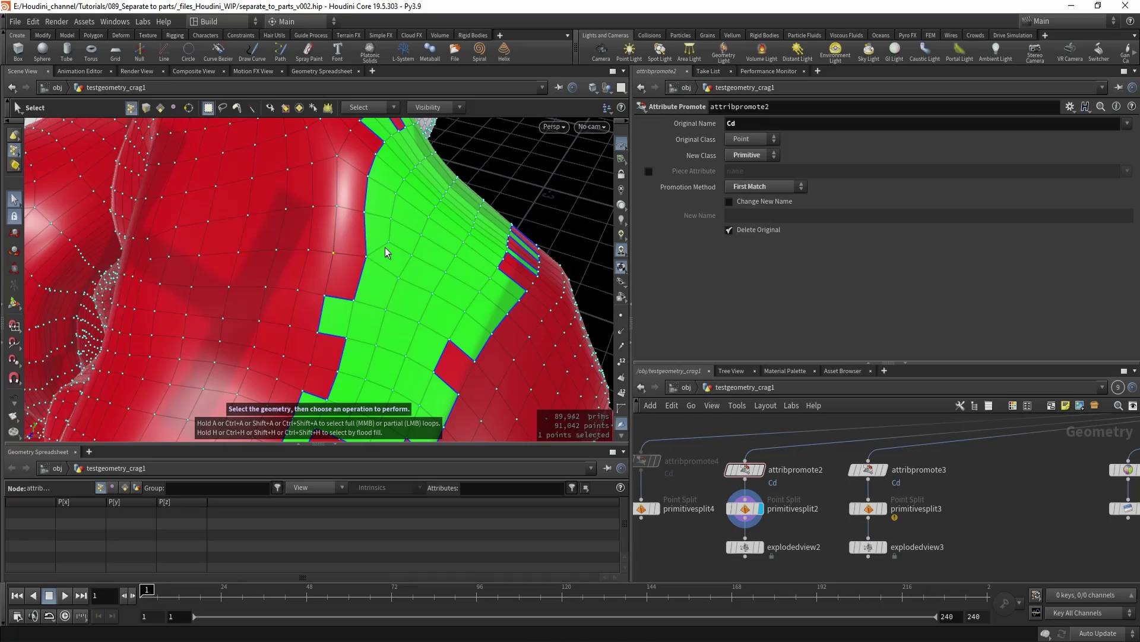
View the whole character with the First Match split borders, and return to primitive selection mode
alt+right_drag(394, 275, 214, 288)
alt+drag(214, 288, 342, 262)
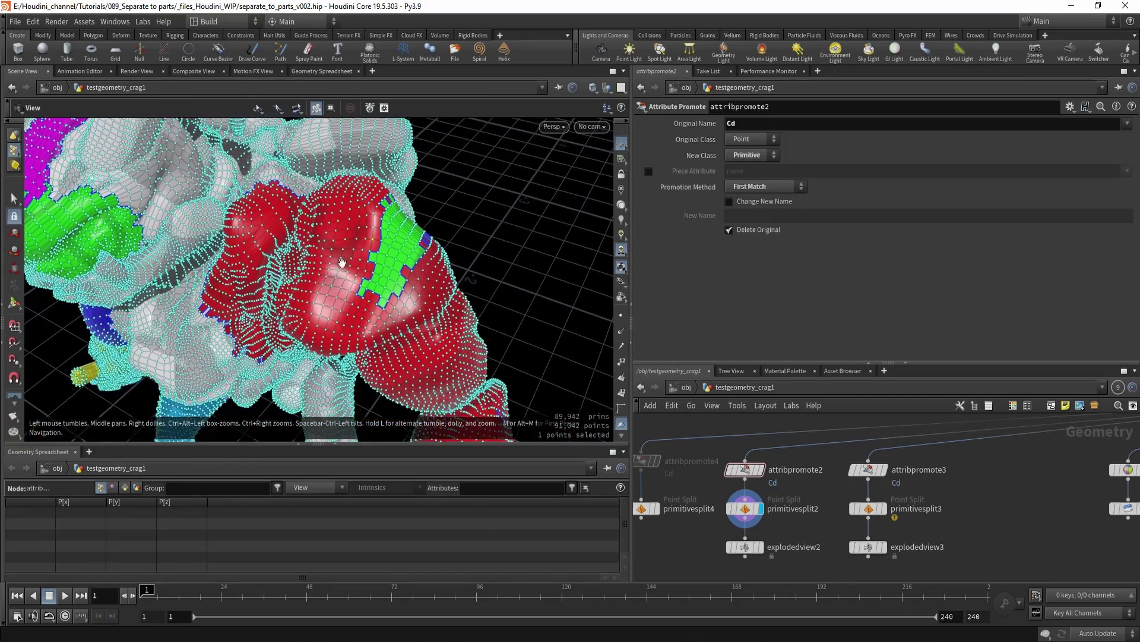
scroll(342, 262, down, 8)
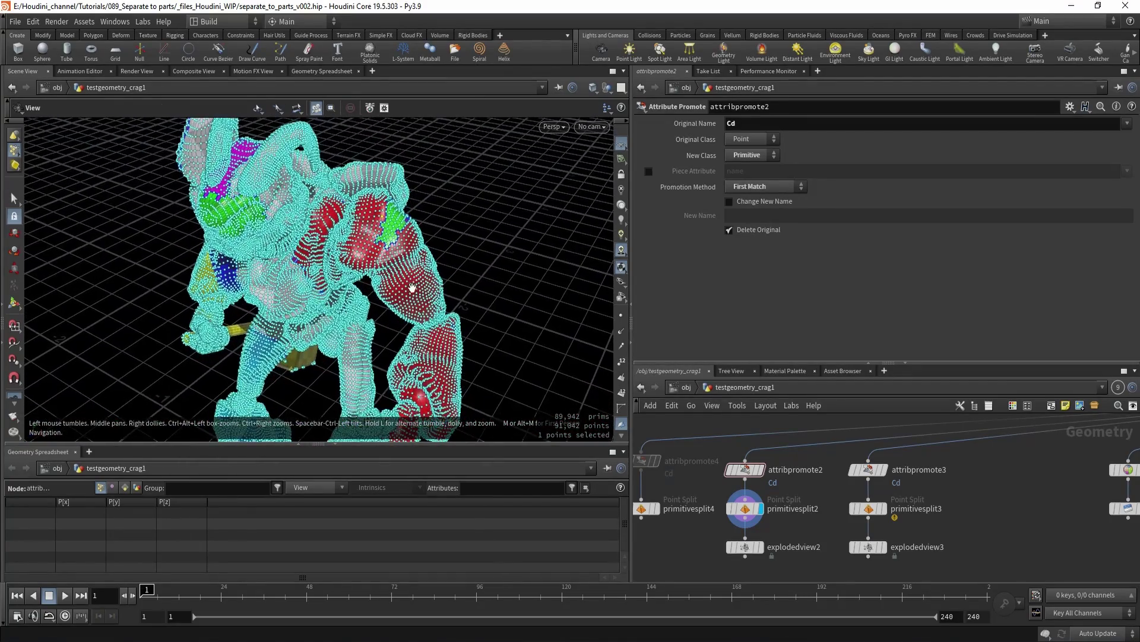
drag(412, 288, 442, 336)
key(s)
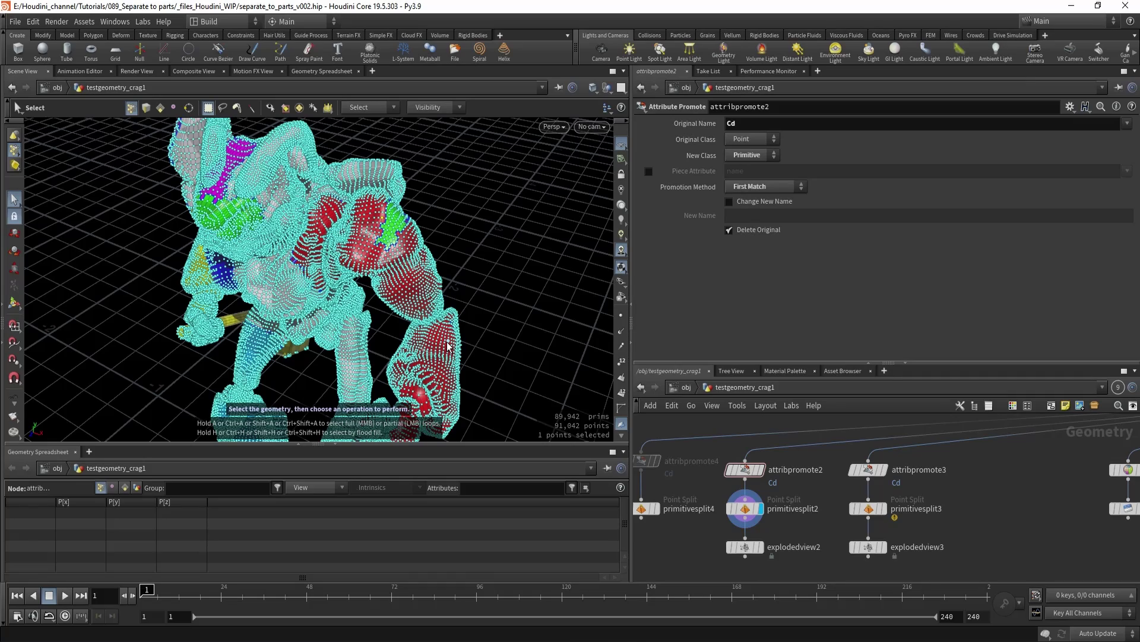
alt+right_drag(443, 294, 341, 280)
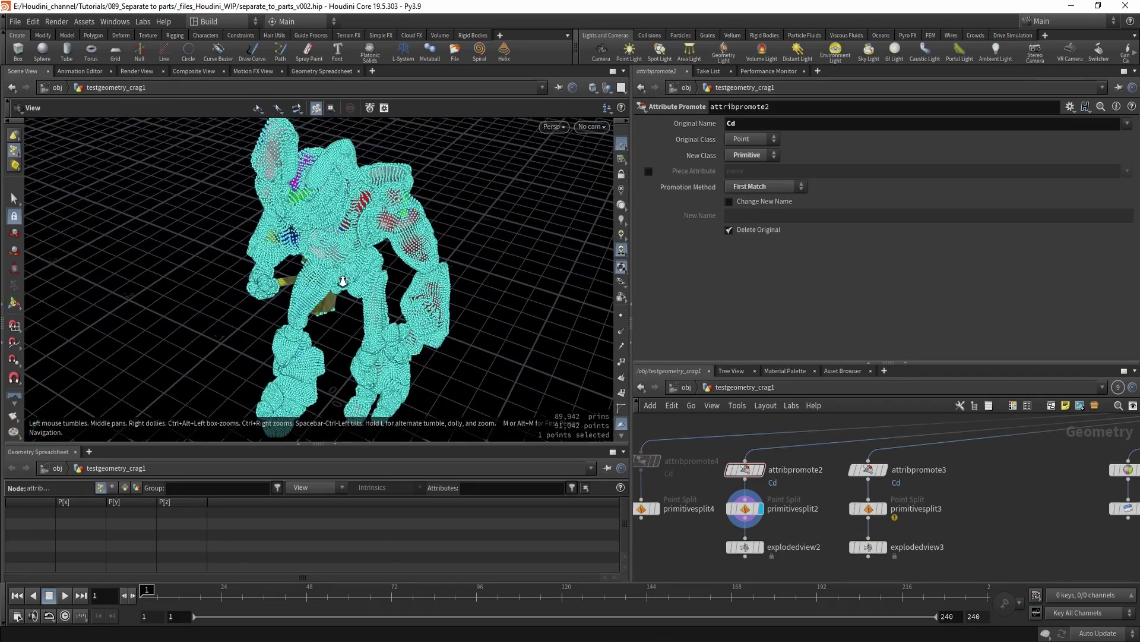
alt+drag(341, 279, 438, 287)
key(s)
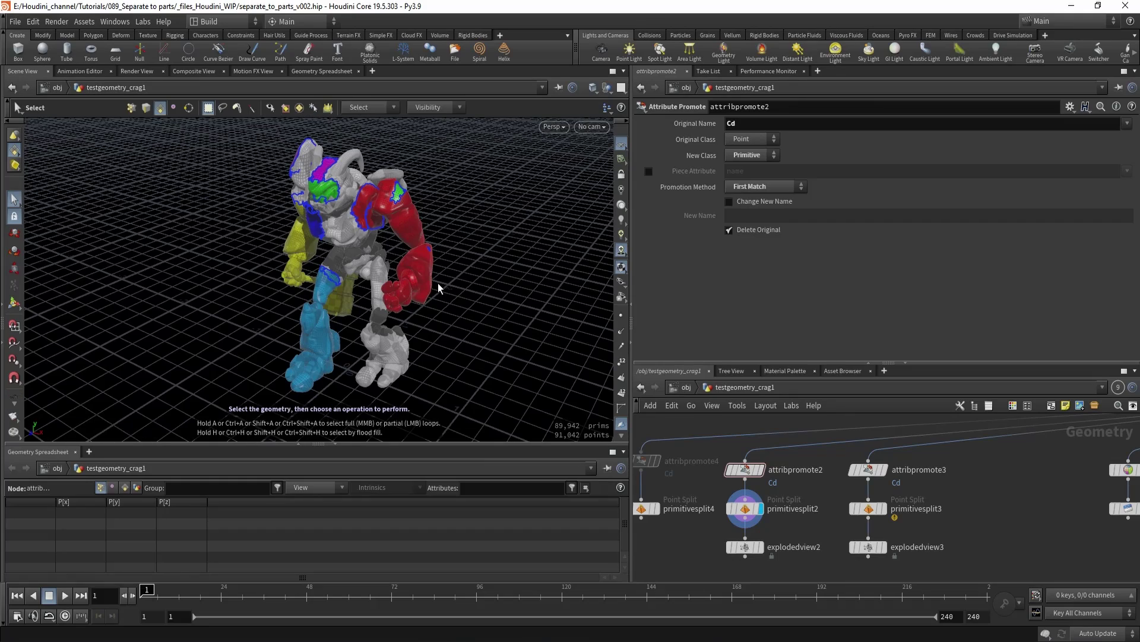
Display the partition1 node and view the colored character's upper body from closer
middle_drag(976, 500, 708, 510)
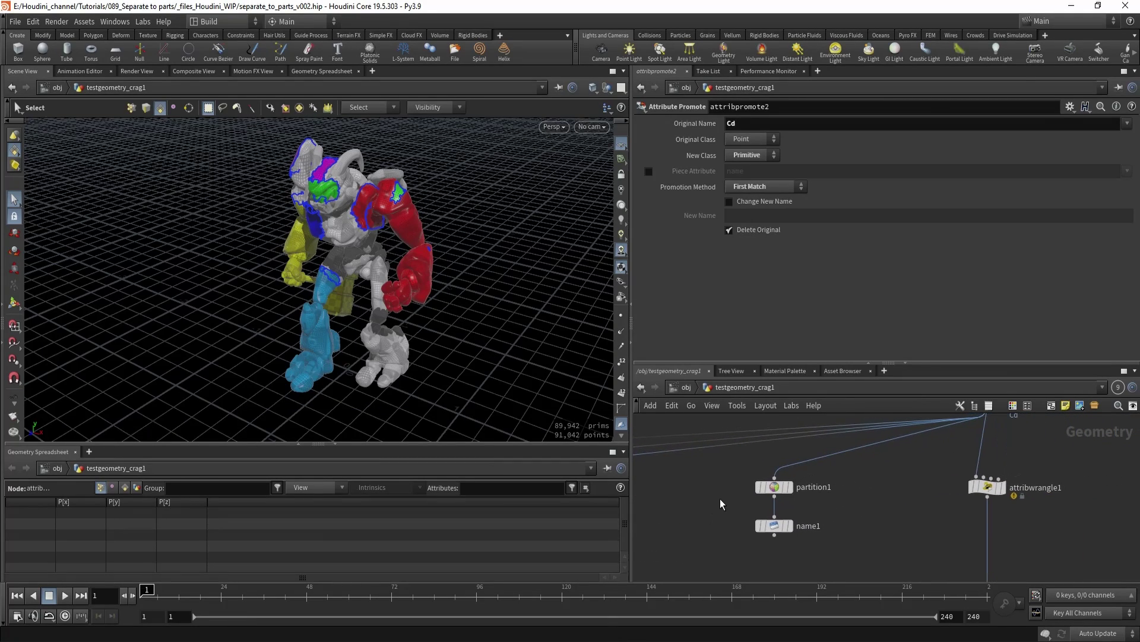
scroll(721, 497, up, 2)
drag(716, 473, 865, 507)
key(r)
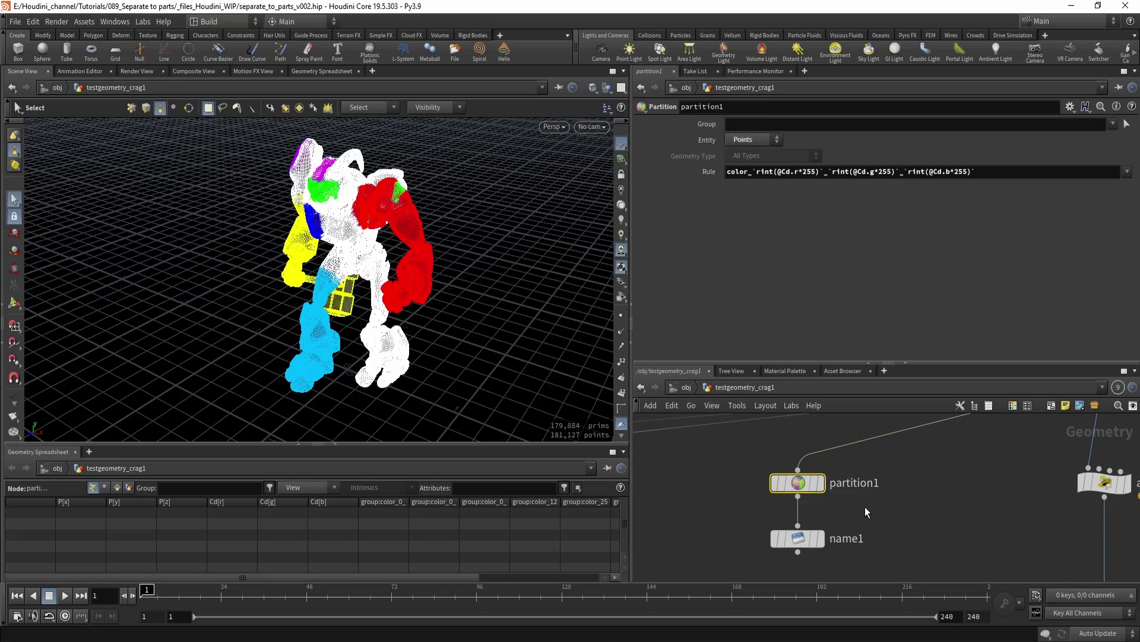
alt+right_drag(437, 272, 465, 216)
alt+drag(465, 216, 438, 295)
alt+middle_drag(438, 295, 442, 308)
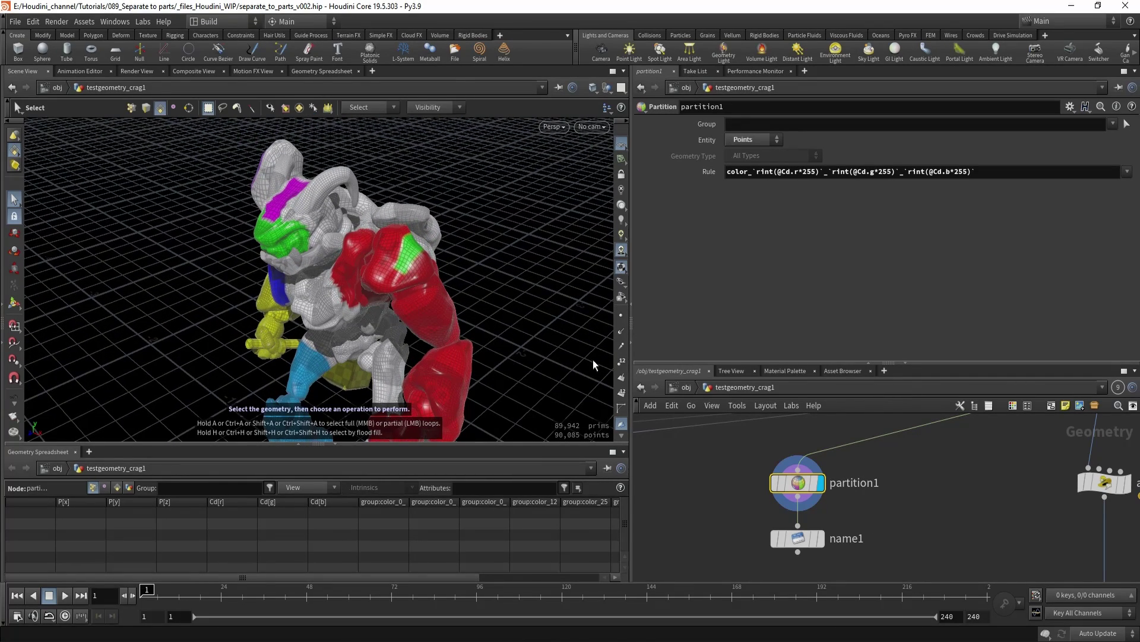
Locate partition1 below attribpaint2 in the network and check the presets available for its Rule parameter
scroll(874, 523, down, 4)
middle_drag(908, 522, 893, 475)
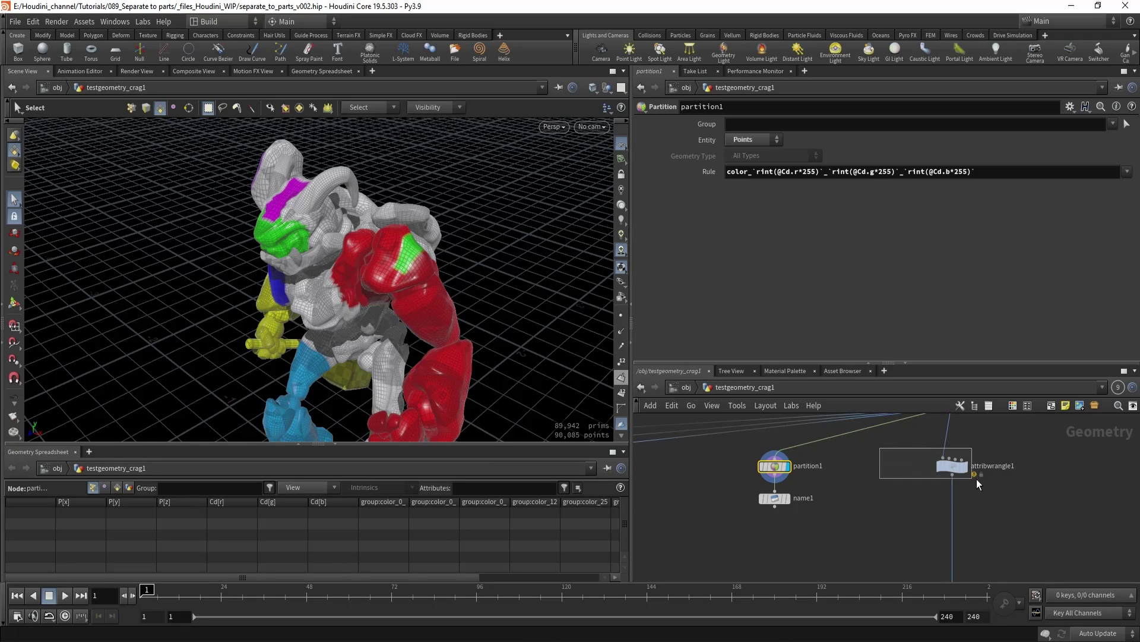
drag(977, 479, 915, 488)
middle_drag(876, 484, 880, 497)
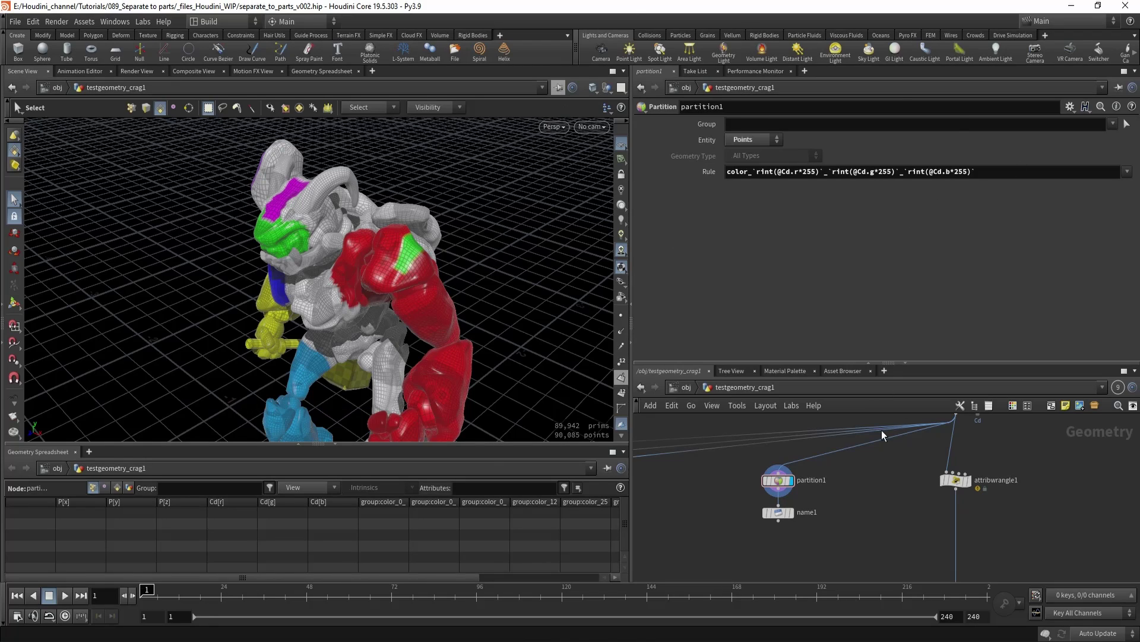
middle_drag(847, 493, 855, 507)
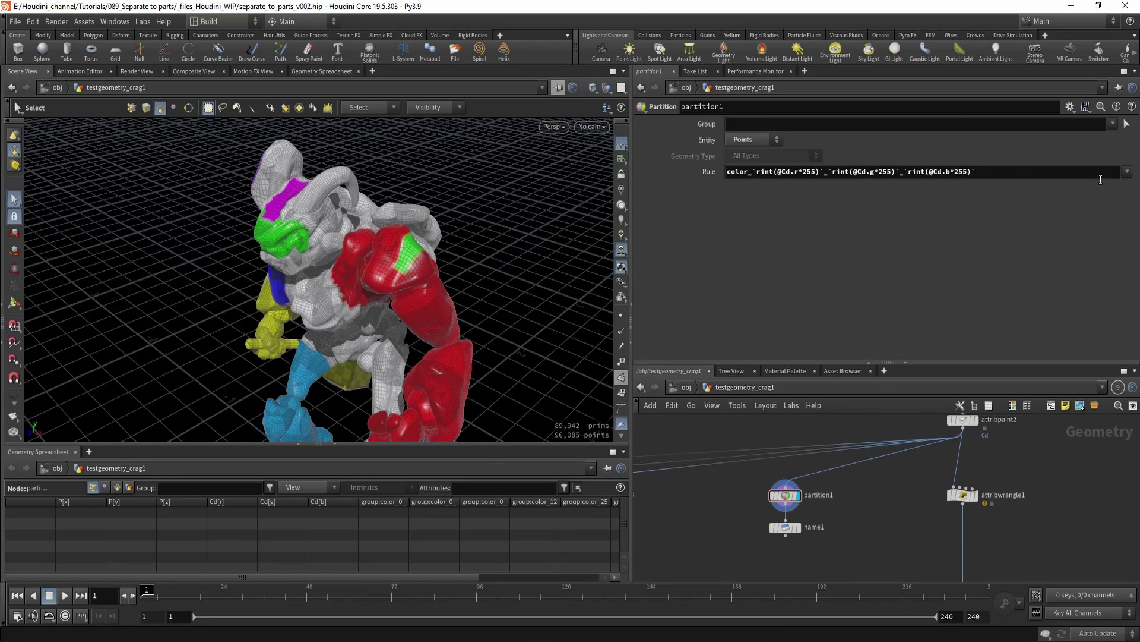
click(1126, 172)
click(752, 182)
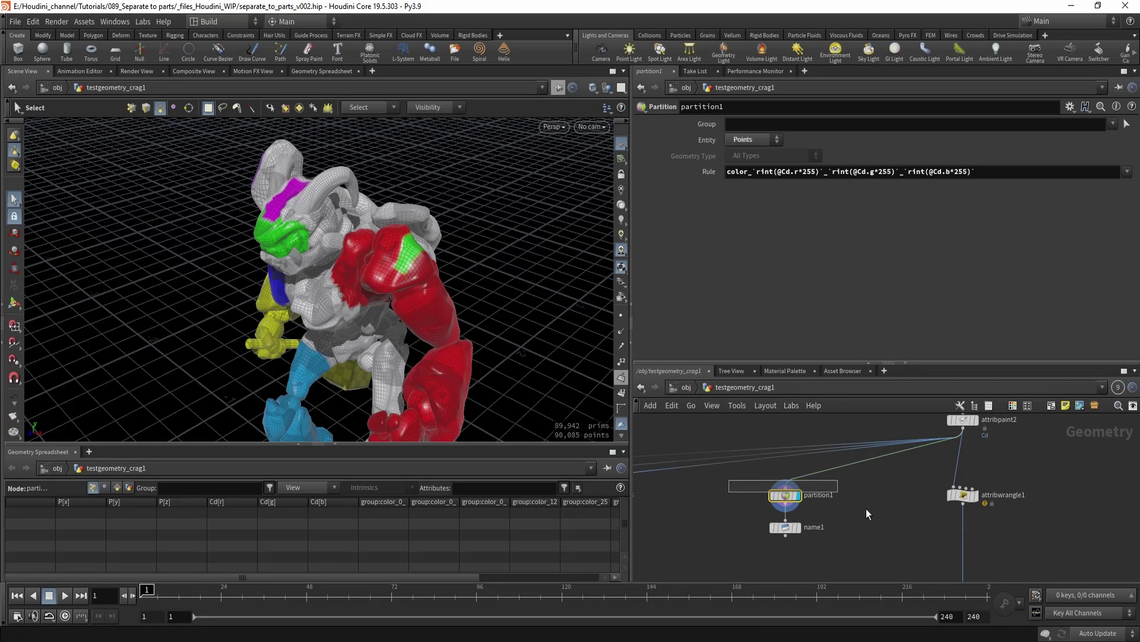
Compare the node information of attribpaint2 and partition1
click(785, 495)
middle_click(963, 420)
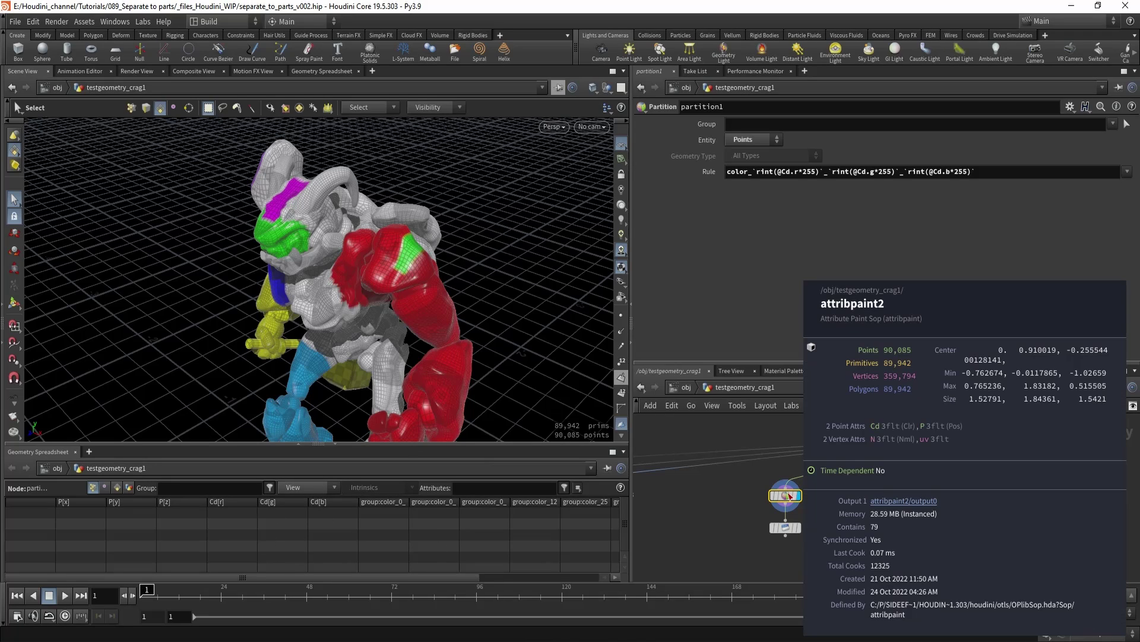
middle_click(789, 497)
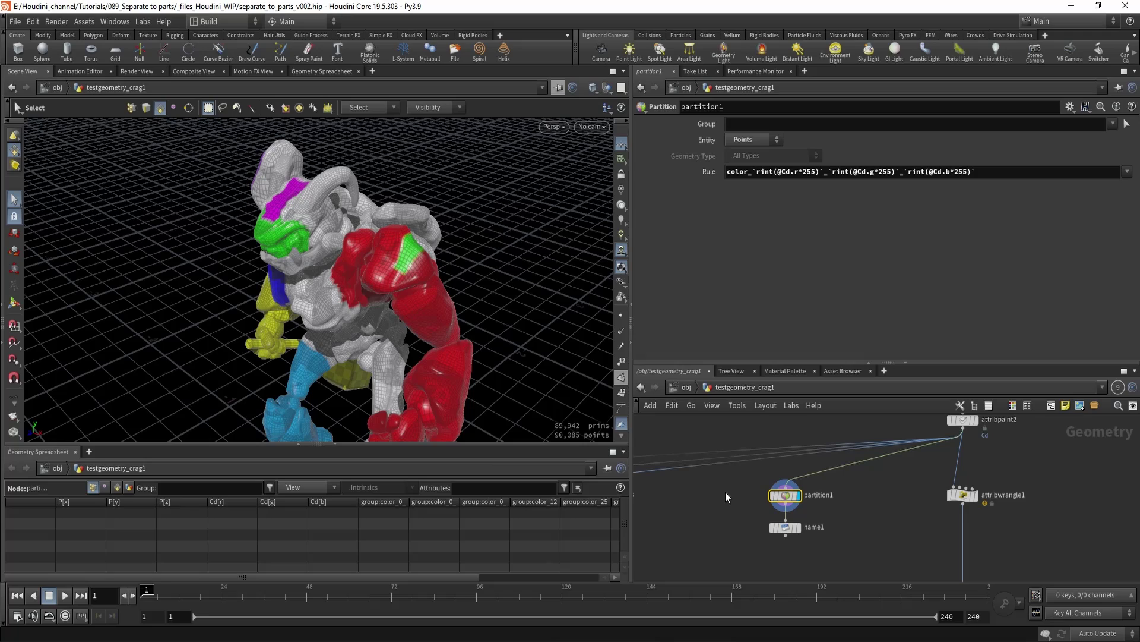
Turn off Only Show Selected in the Geometry Spreadsheet and display the name1 node
click(332, 486)
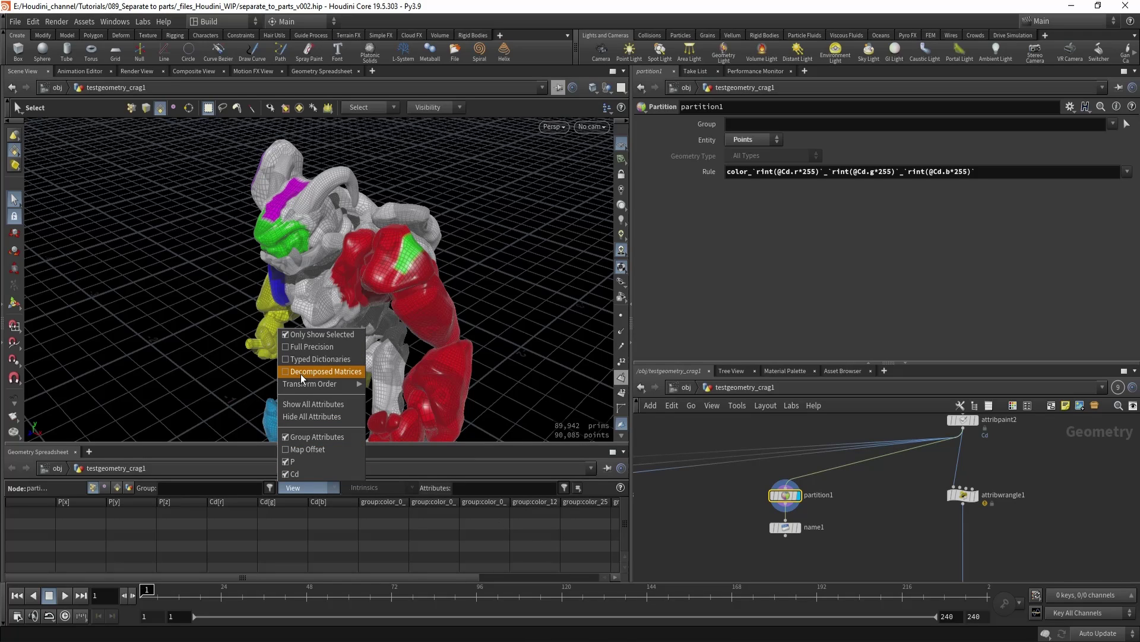
click(323, 331)
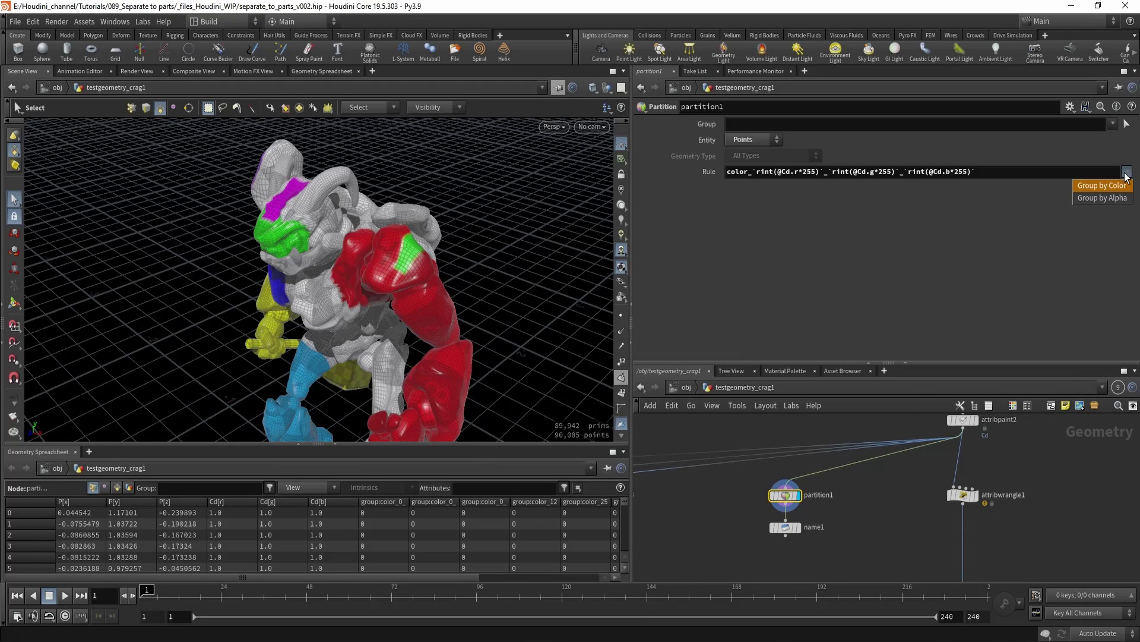
scroll(773, 544, up, 2)
click(801, 522)
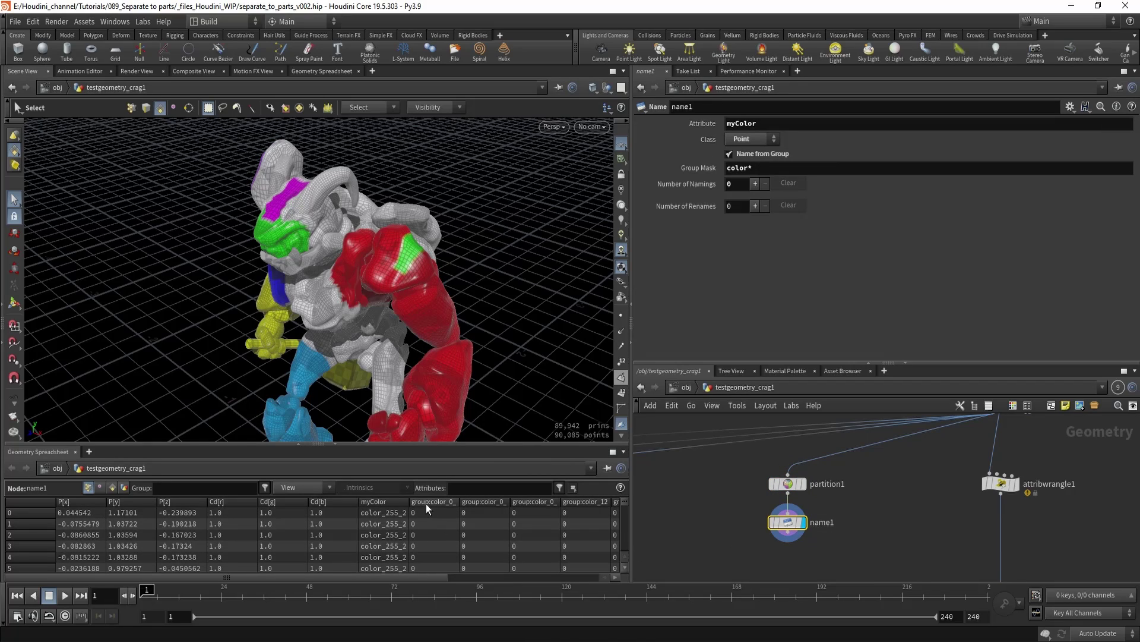
Widen the myColor column in the Geometry Spreadsheet and read through the point values of name1
drag(408, 501, 463, 501)
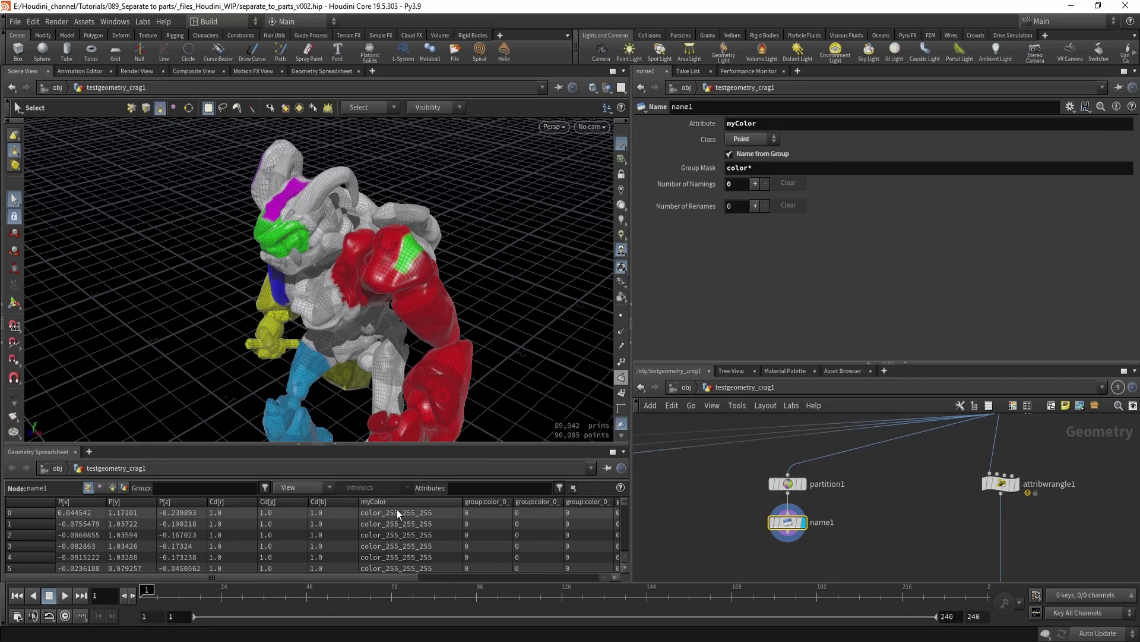
scroll(397, 510, down, 2)
scroll(401, 516, down, 7)
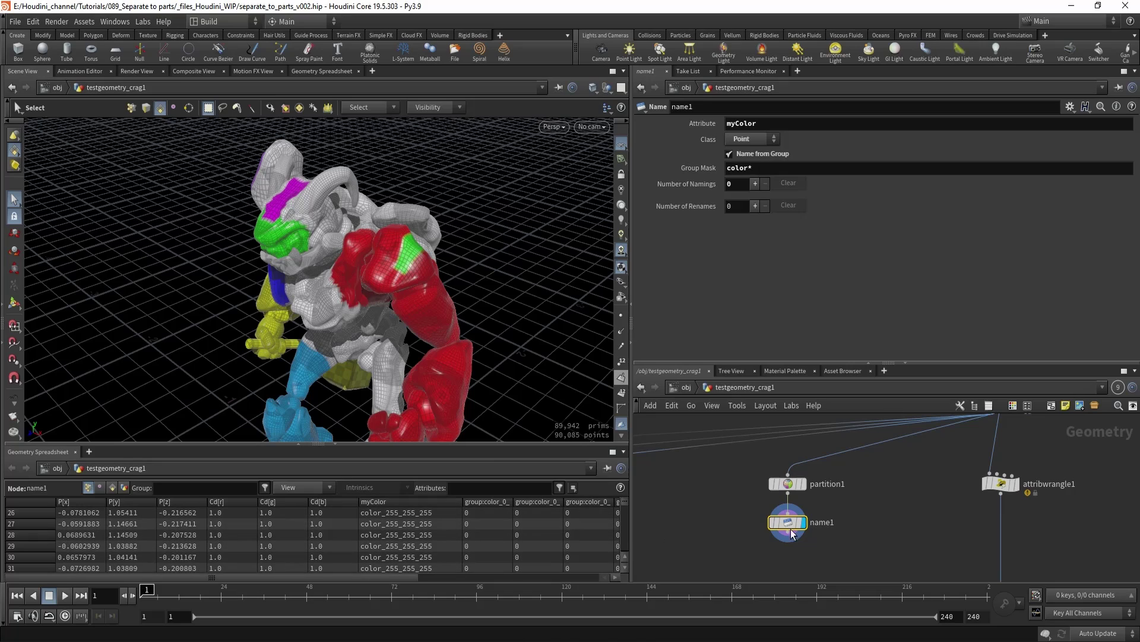
Place a copy of the primitivesplit1 node below name1, wire name1's output into it and display the copy
scroll(825, 551, down, 3)
scroll(825, 551, down, 1)
middle_drag(836, 536, 874, 515)
scroll(860, 519, up, 5)
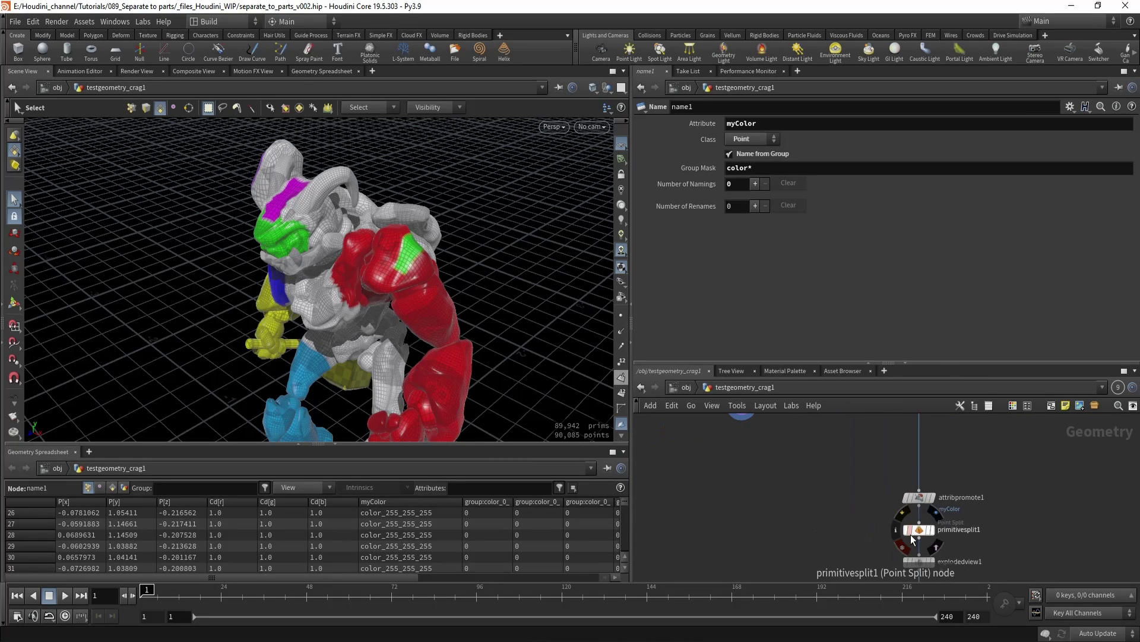
alt+drag(917, 530, 744, 487)
middle_drag(754, 443, 764, 464)
scroll(764, 461, up, 2)
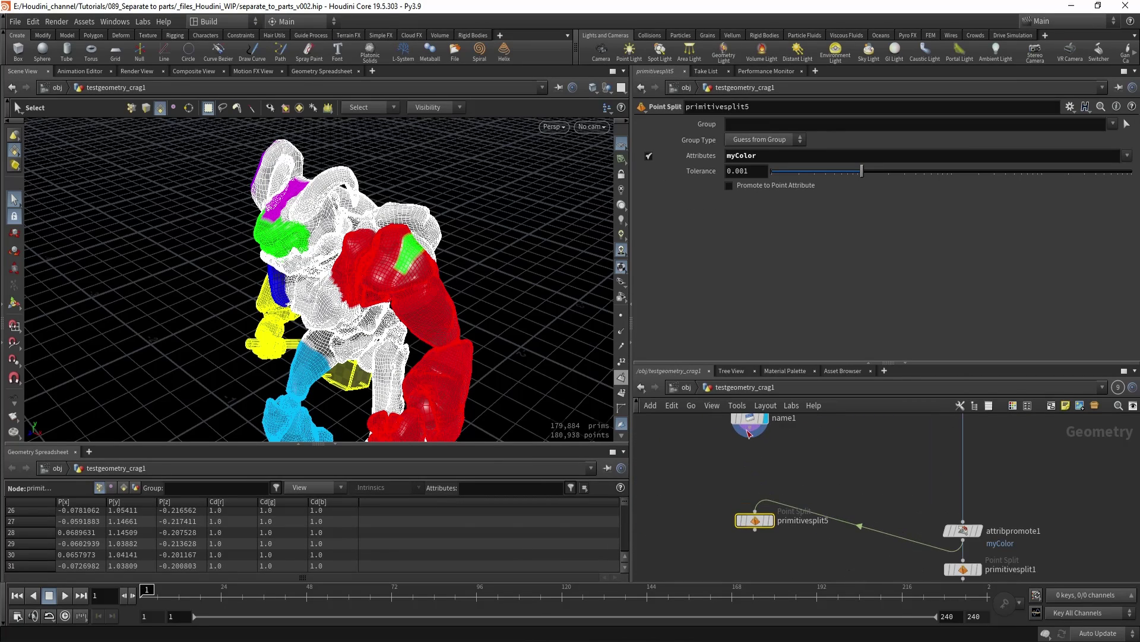
drag(751, 427, 754, 554)
click(768, 548)
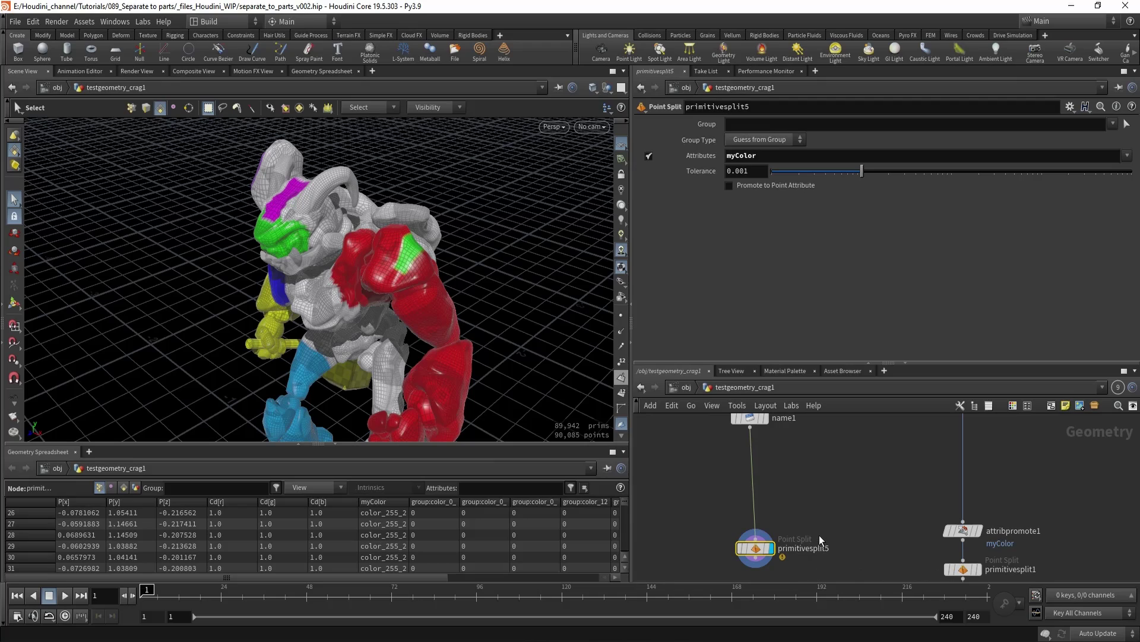
Insert a copy of attribpromote1, promoting myColor from Point to Primitive, between name1 and primitivesplit5
middle_drag(818, 524, 812, 494)
click(743, 444)
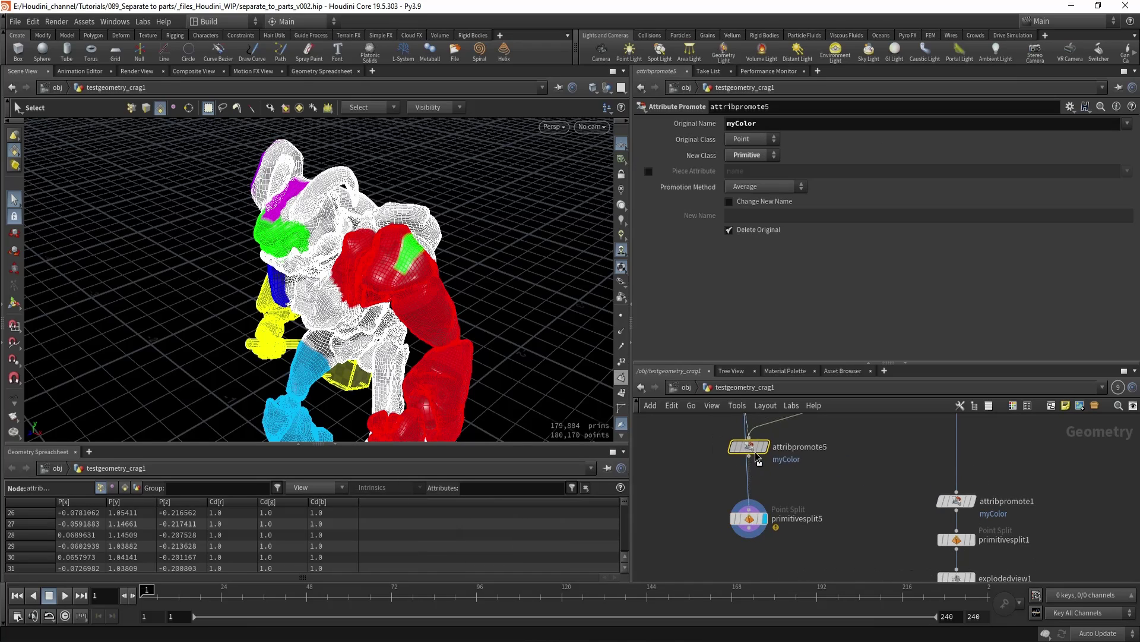
Select primitivesplit5 and examine the split boundaries between colors around the character's head from the front
click(749, 518)
alt+drag(362, 274, 375, 291)
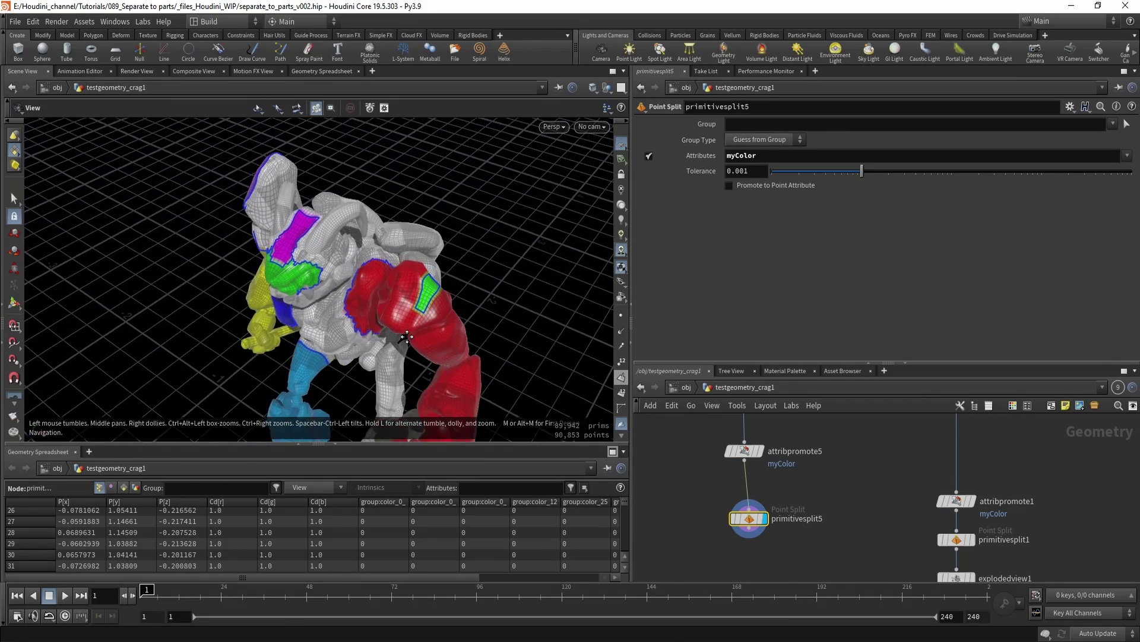
alt+right_drag(376, 291, 332, 285)
alt+drag(332, 285, 368, 279)
alt+right_drag(368, 279, 298, 255)
alt+middle_drag(298, 255, 293, 279)
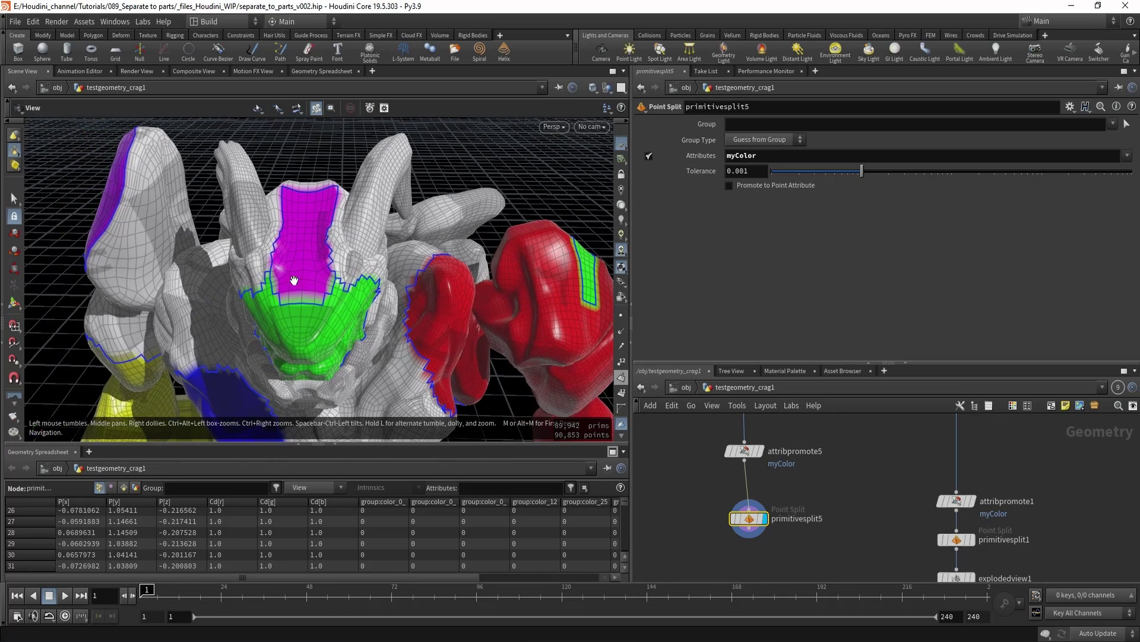
alt+drag(293, 280, 311, 275)
Arrange partition1, name1, attribpromote5 and primitivesplit5 in an evenly spaced vertical column
scroll(848, 480, down, 4)
middle_drag(848, 470, 851, 527)
scroll(851, 526, up, 3)
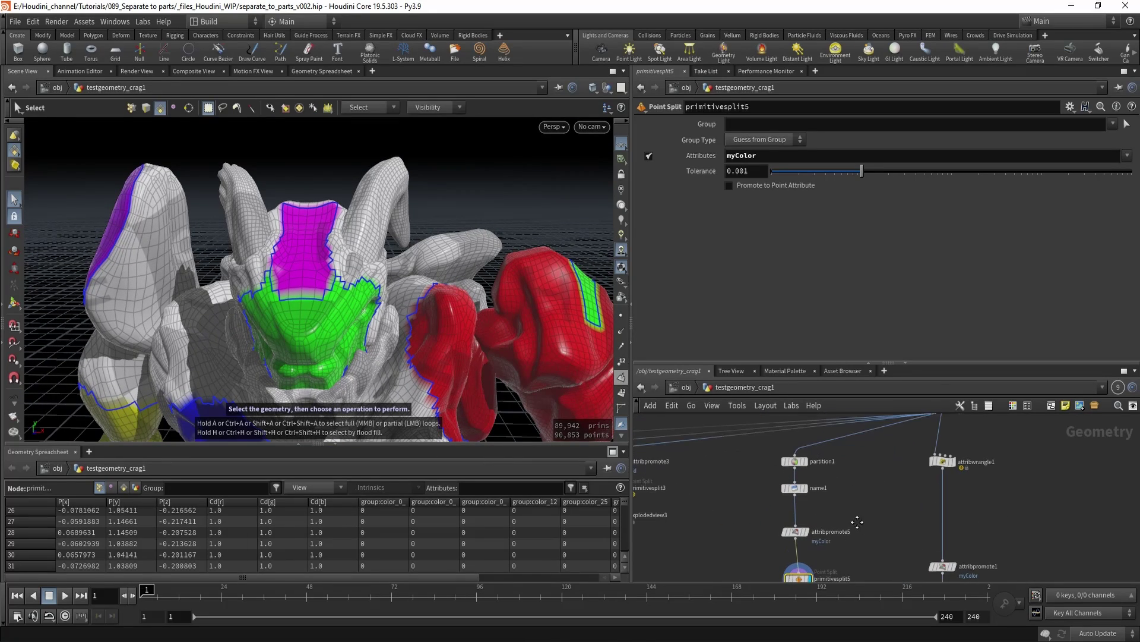
drag(750, 426, 829, 526)
drag(790, 449, 792, 480)
scroll(839, 473, up, 1)
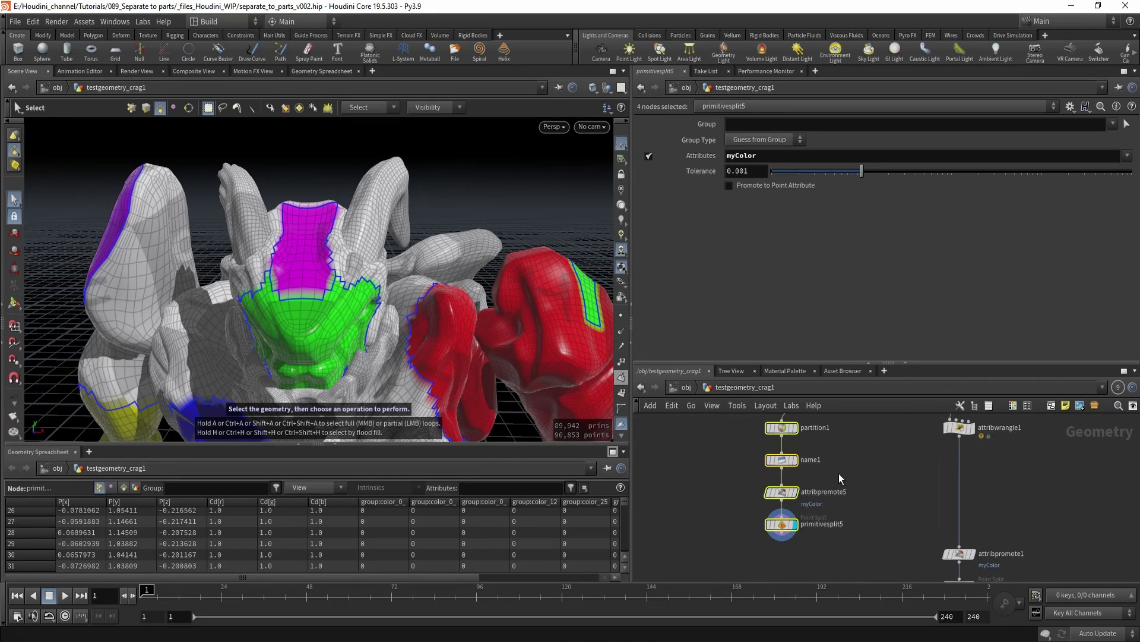
mouse_move(838, 472)
middle_down()
mouse_move(851, 506)
mouse_move(856, 478)
middle_up()
Review partition1's Rule, open attribwrangle1's VEX code and give the parameter pane more height
click(790, 462)
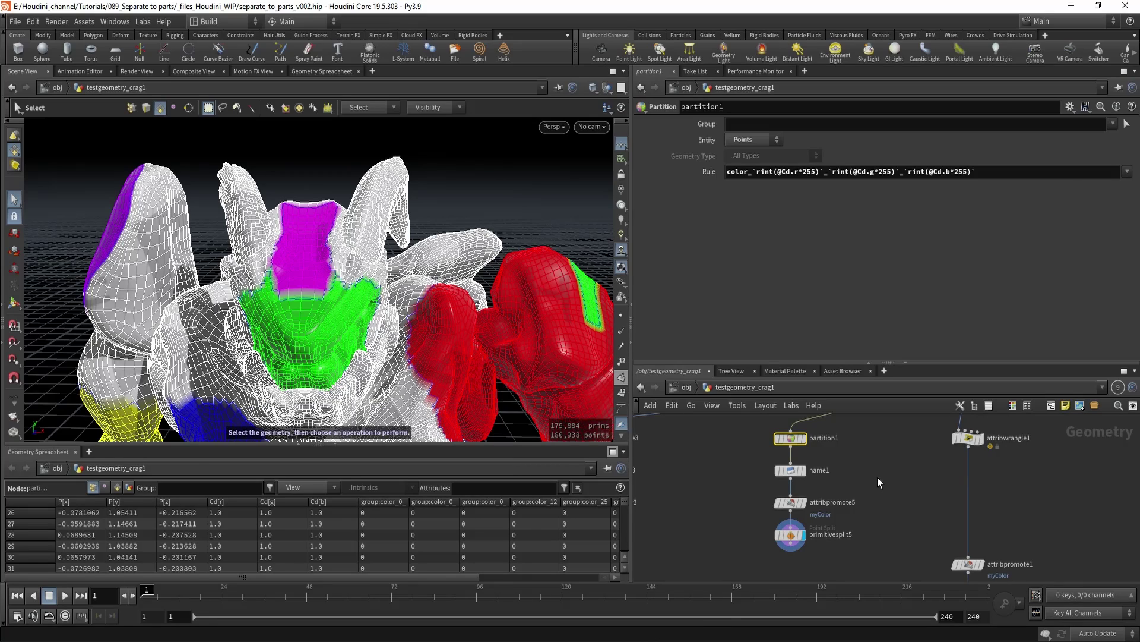
middle_drag(878, 477, 860, 492)
drag(895, 494, 970, 443)
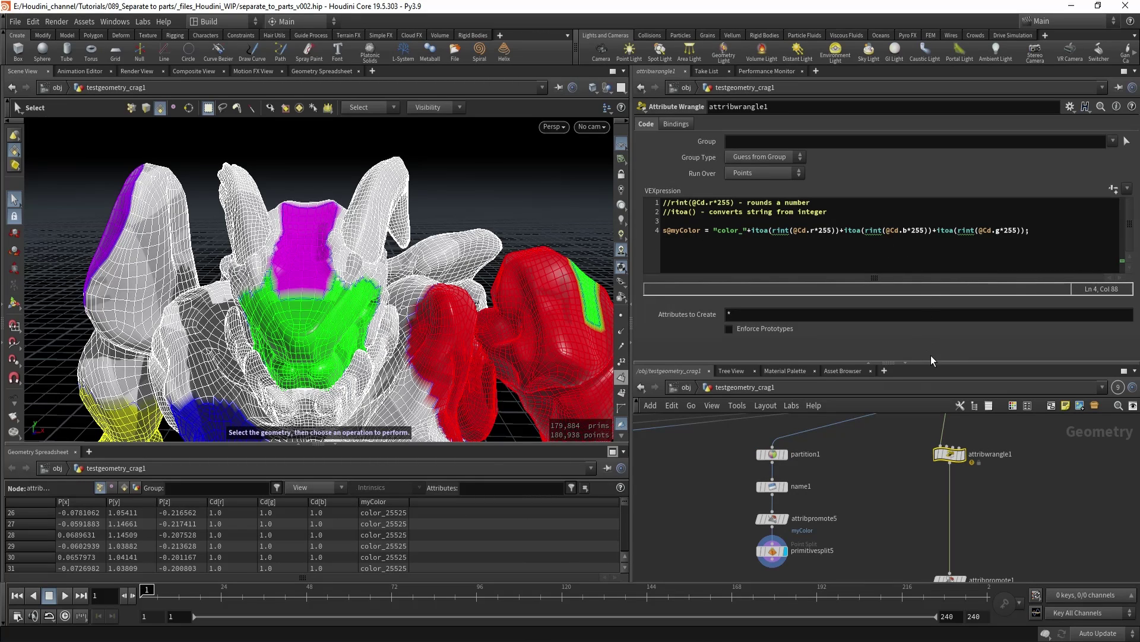
drag(934, 364, 923, 385)
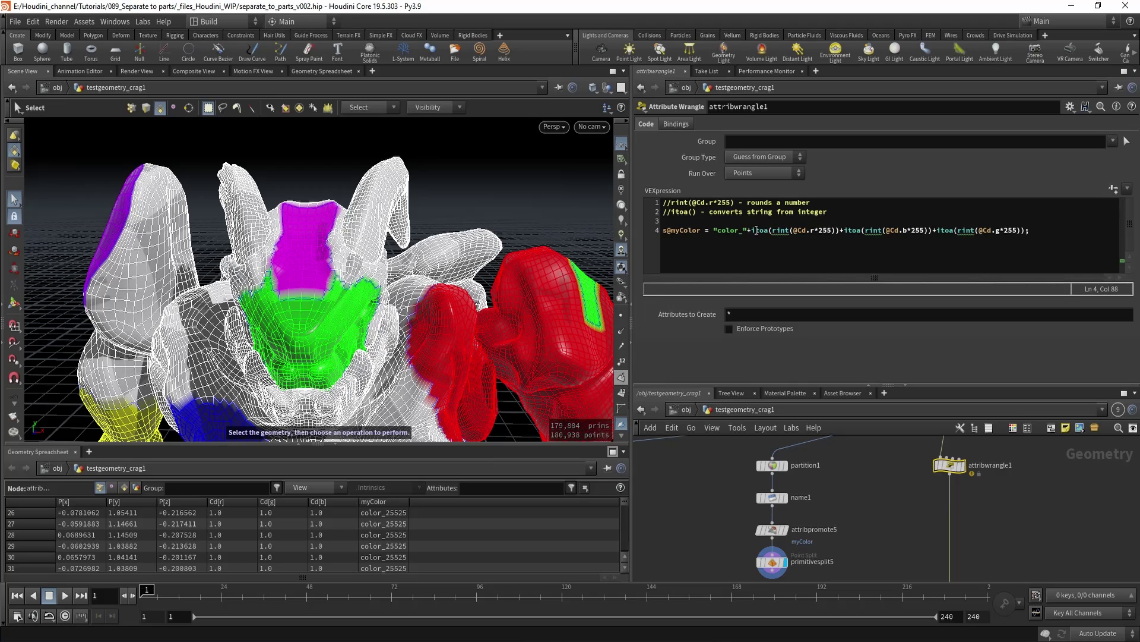
drag(751, 230, 839, 242)
key(ctrl+c)
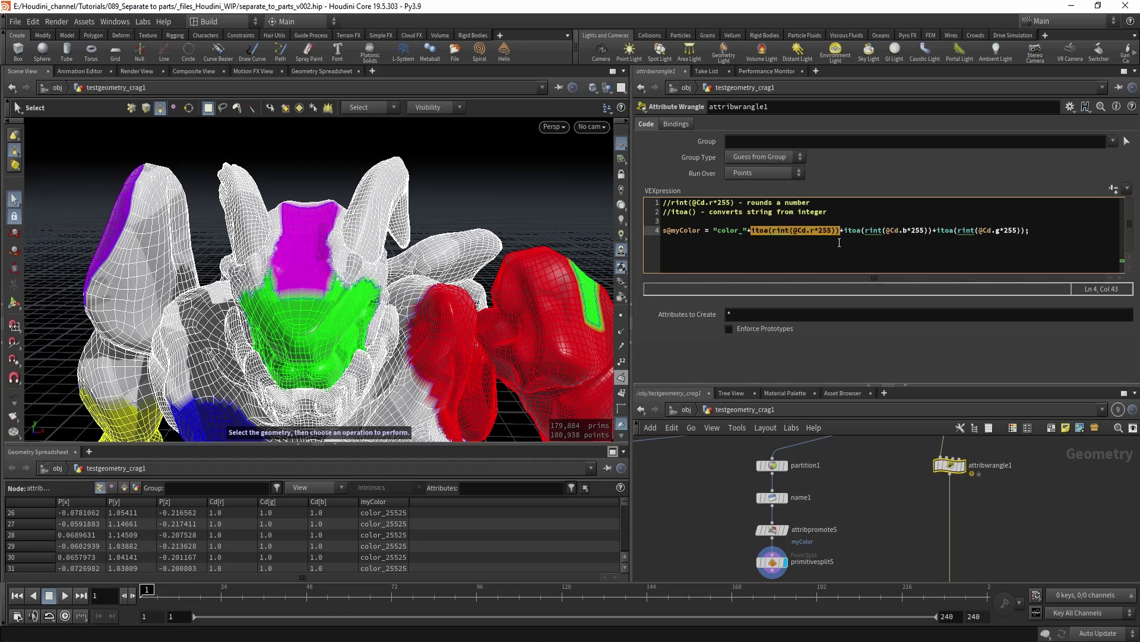
click(1052, 236)
key(Return)
key(Return)
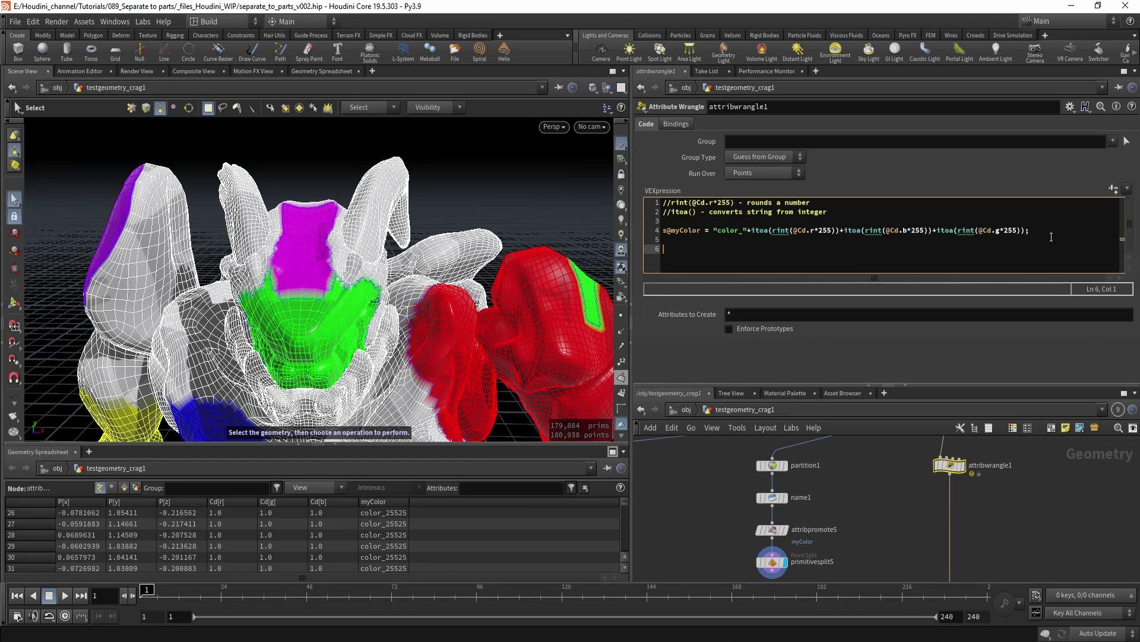
key(ctrl+v)
drag(753, 248, 662, 248)
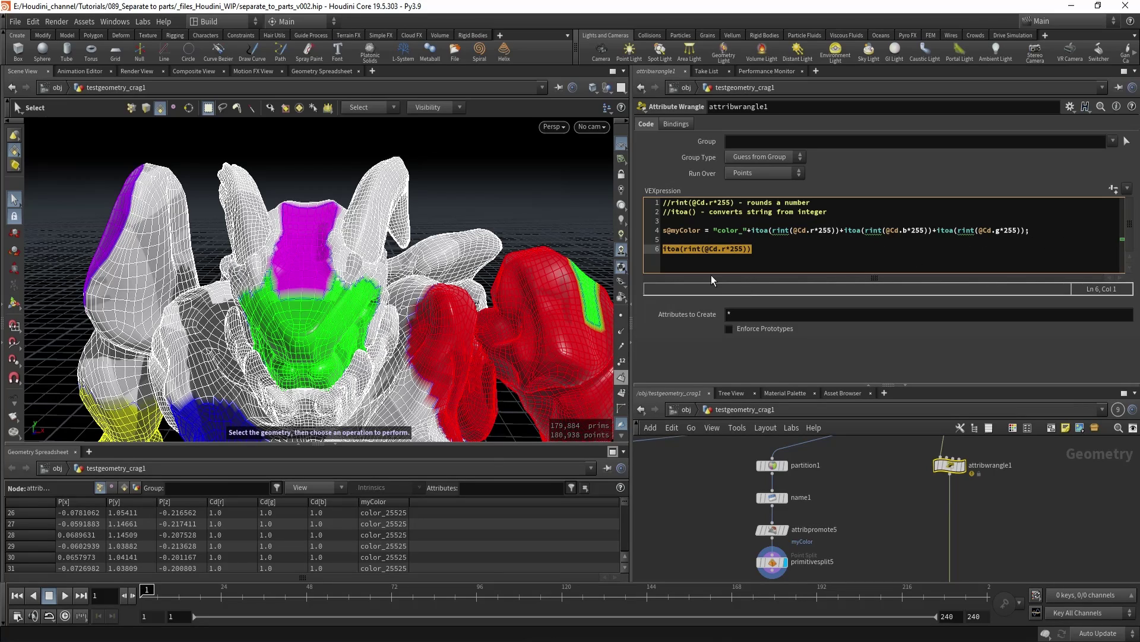
click(720, 256)
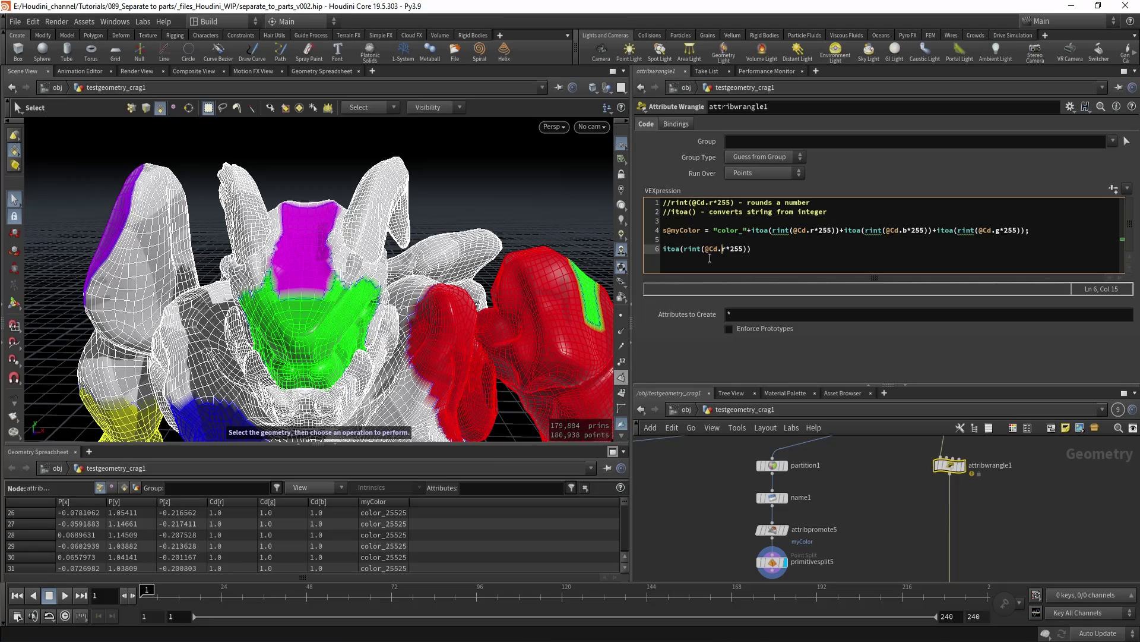
drag(702, 252, 727, 259)
middle_drag(712, 458, 731, 473)
click(787, 478)
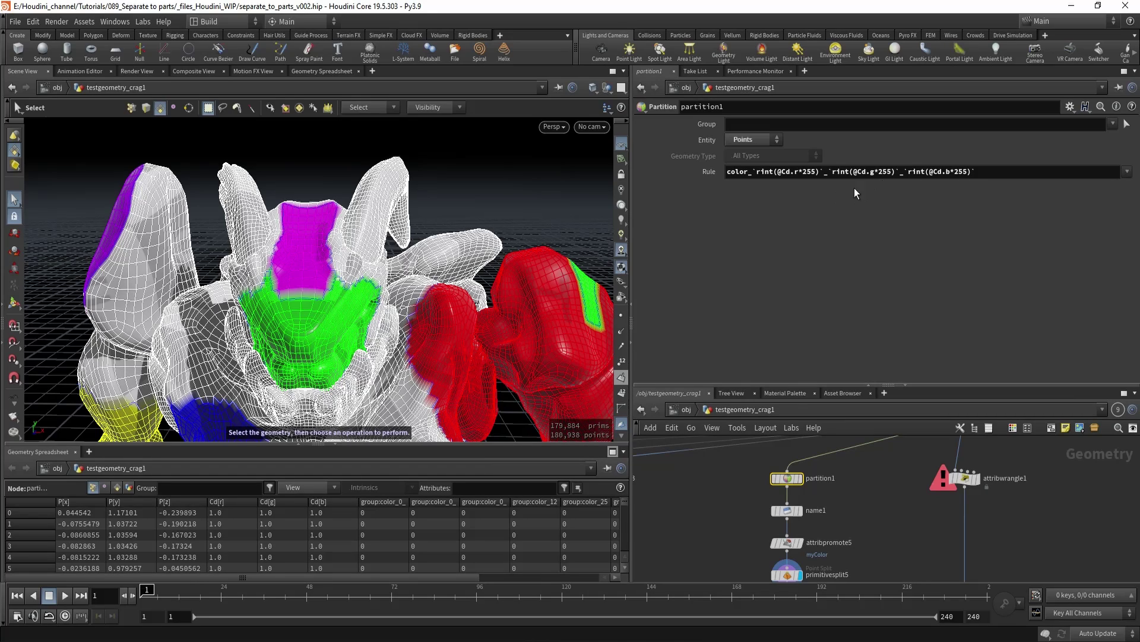
click(965, 477)
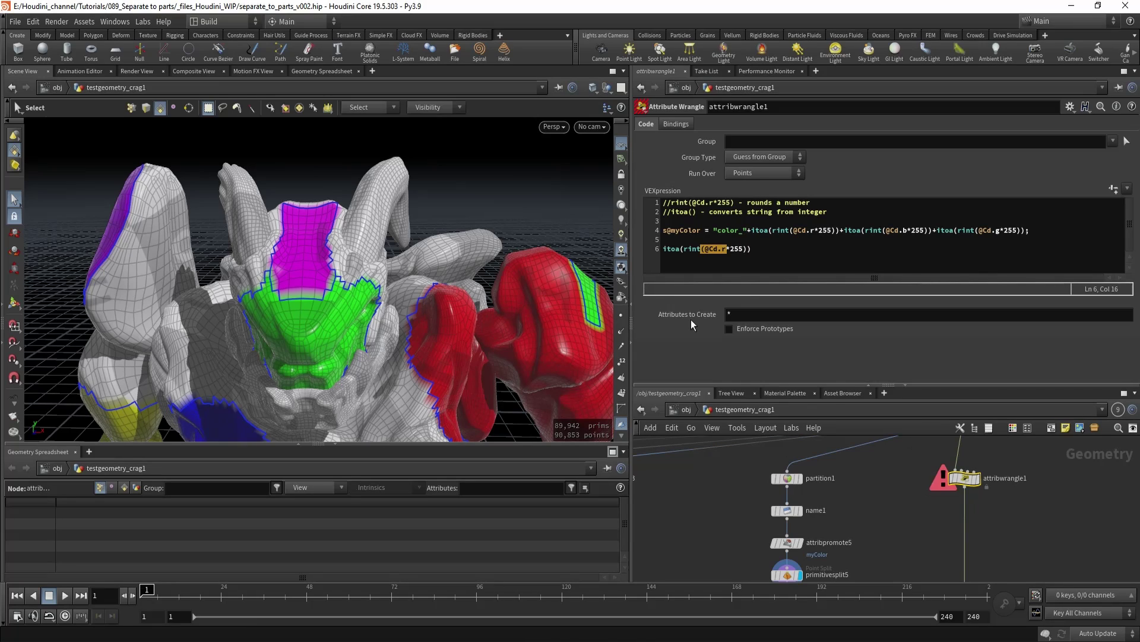
click(670, 259)
text(//)
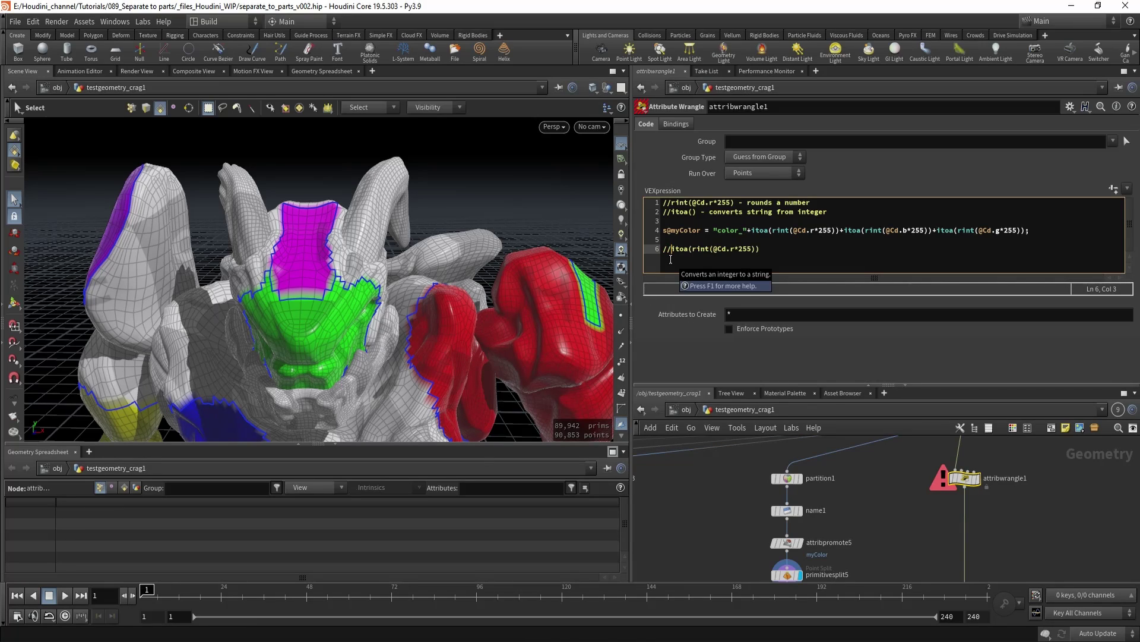
key(End)
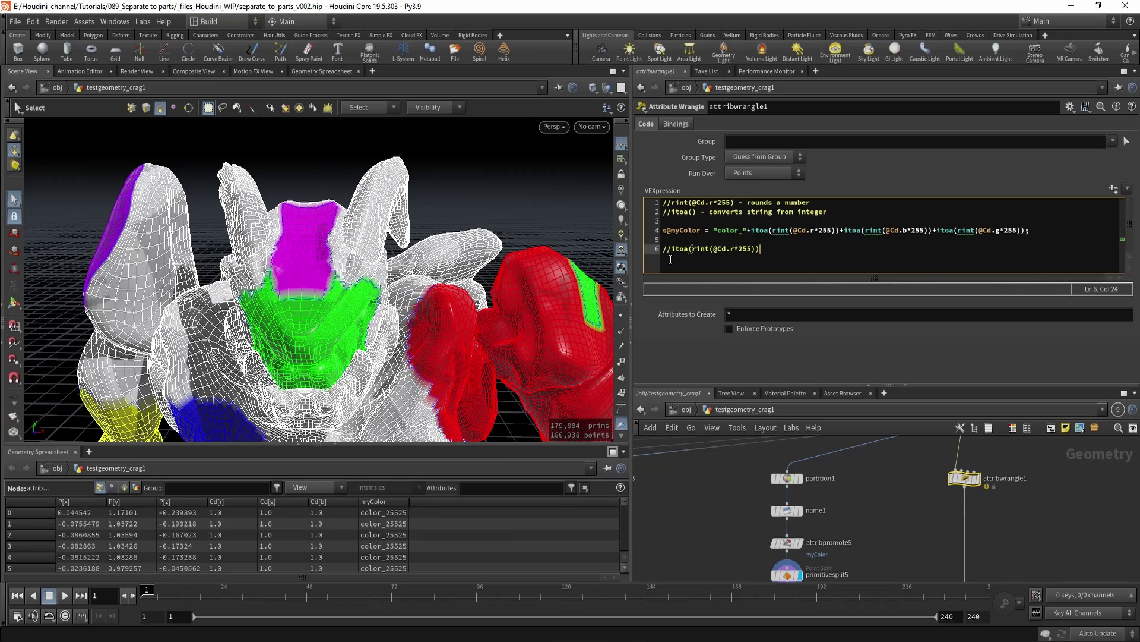
middle_drag(863, 511, 850, 513)
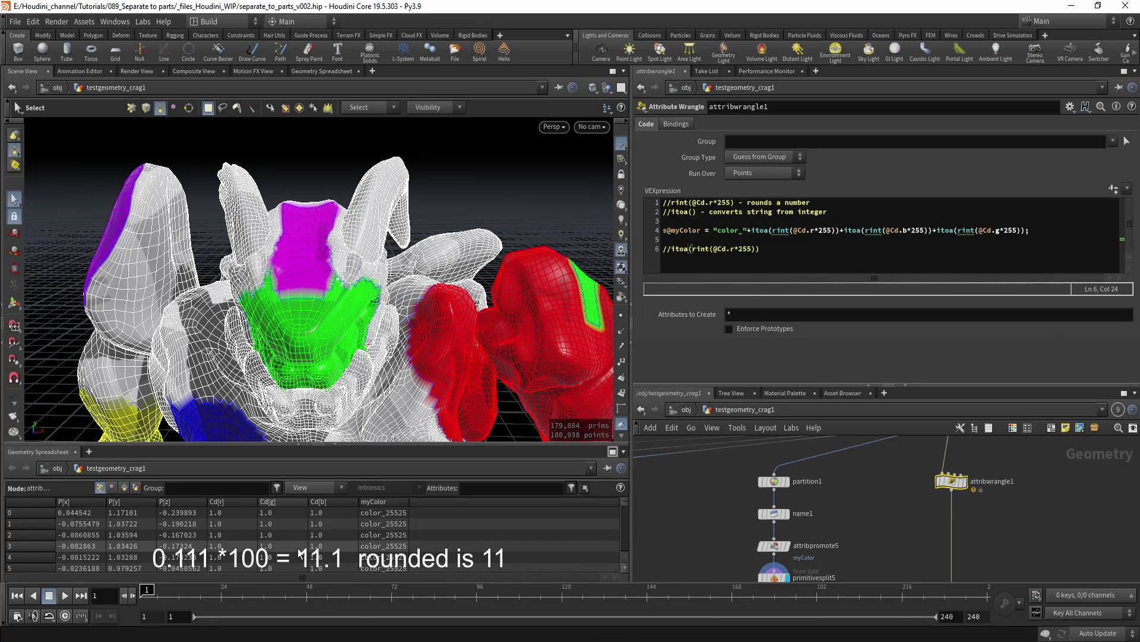
mouse_move(261, 522)
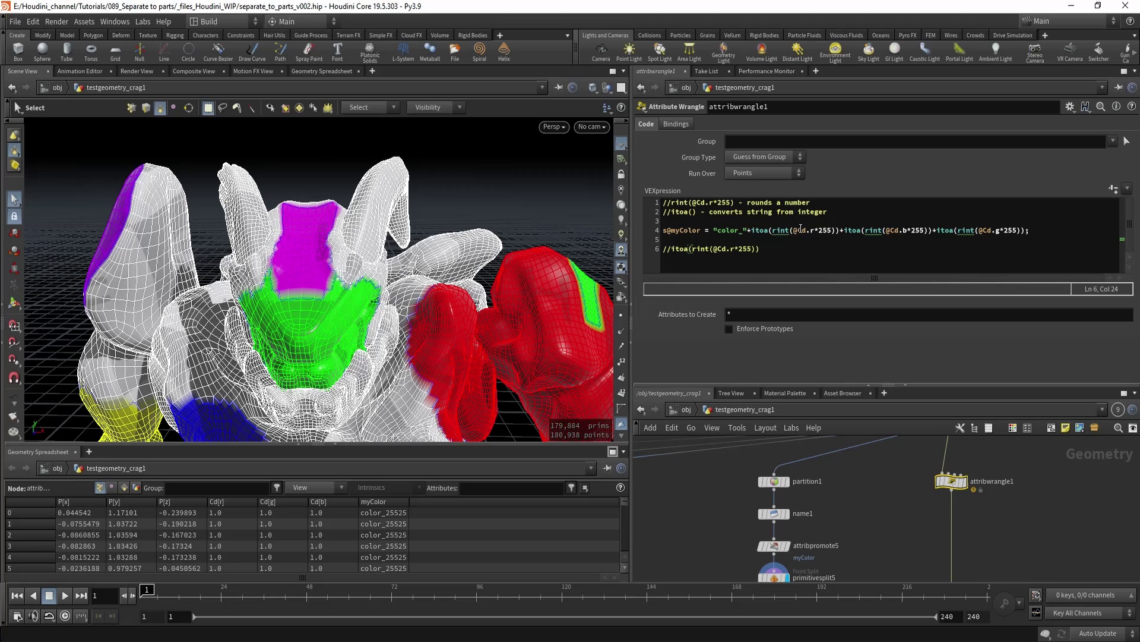
drag(772, 230, 835, 230)
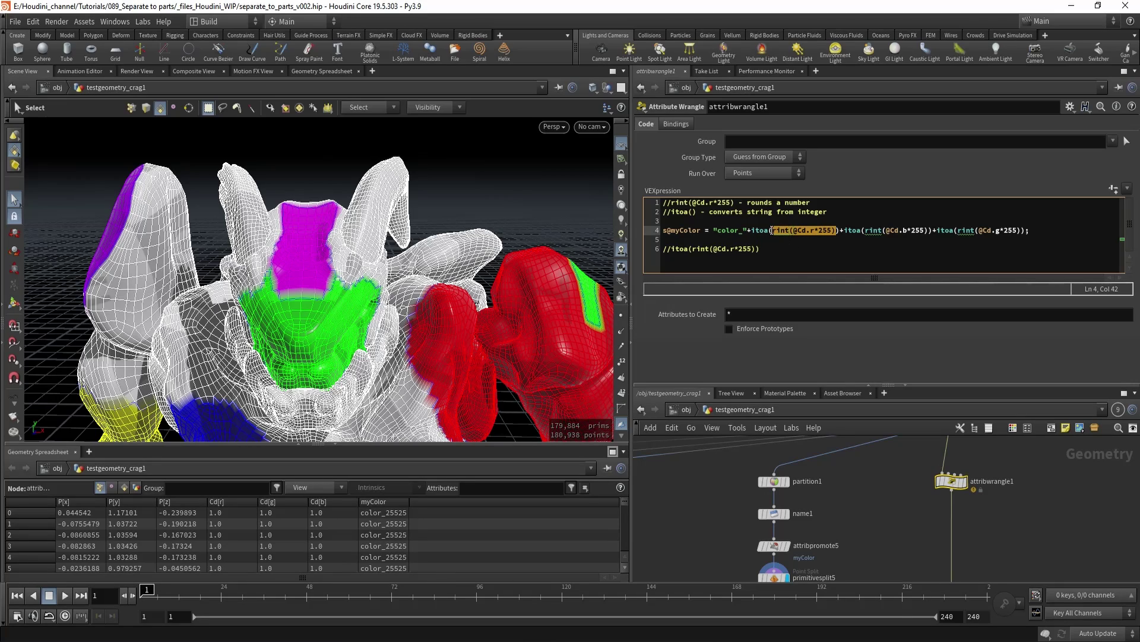
click(796, 235)
double_click(756, 230)
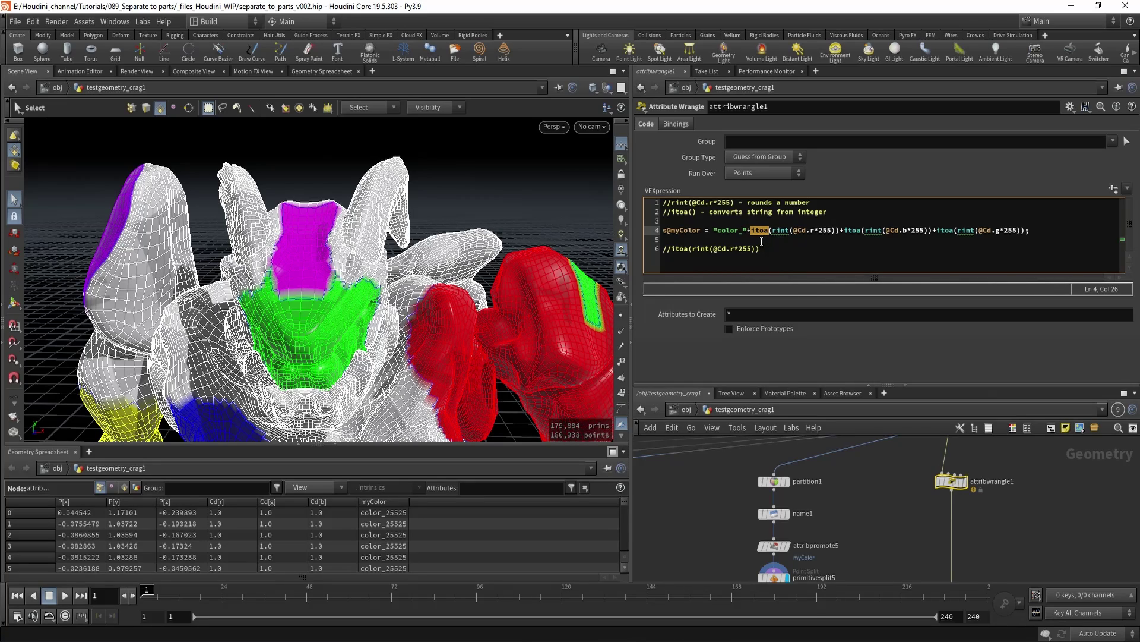
Widen the myColor column and inspect attribwrangle1's color strings far down the point list
mouse_move(762, 242)
drag(409, 502, 467, 502)
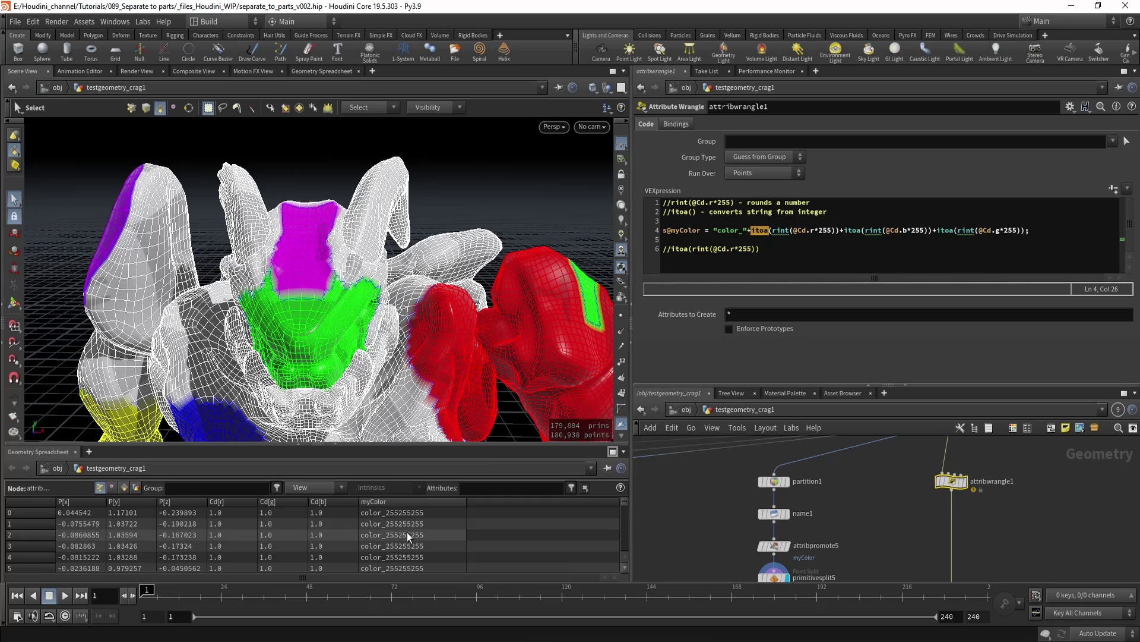
scroll(493, 528, down, 6)
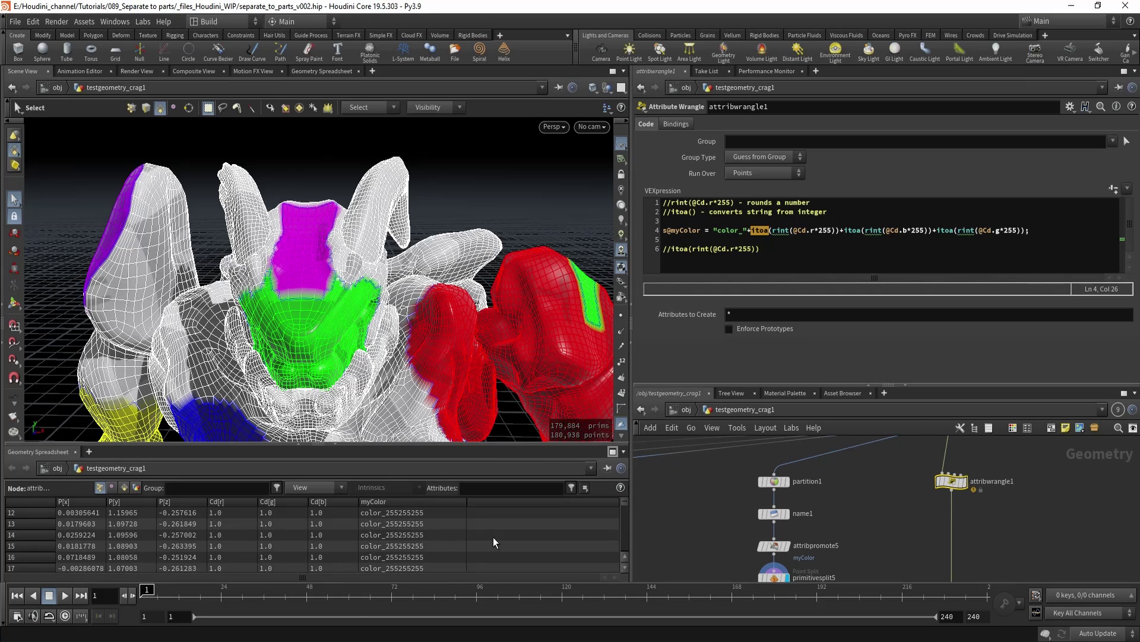
drag(623, 499, 625, 530)
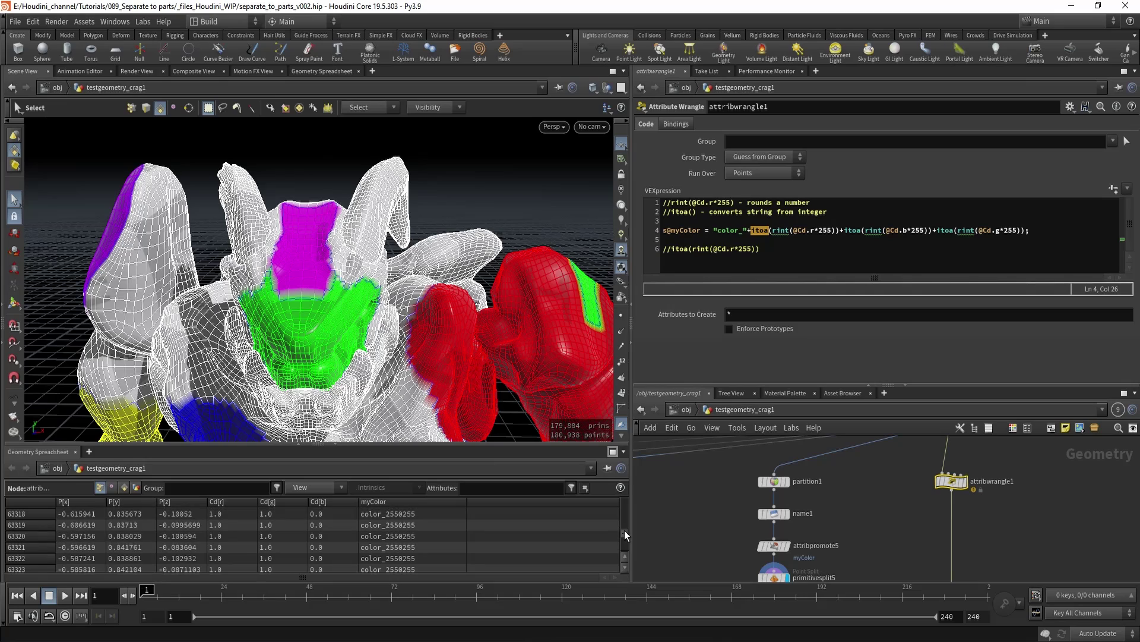
Select attribpromote1 below attribwrangle1 and display its result
middle_drag(930, 527, 913, 494)
scroll(907, 472, down, 2)
scroll(913, 492, up, 3)
drag(860, 491, 975, 528)
key(r)
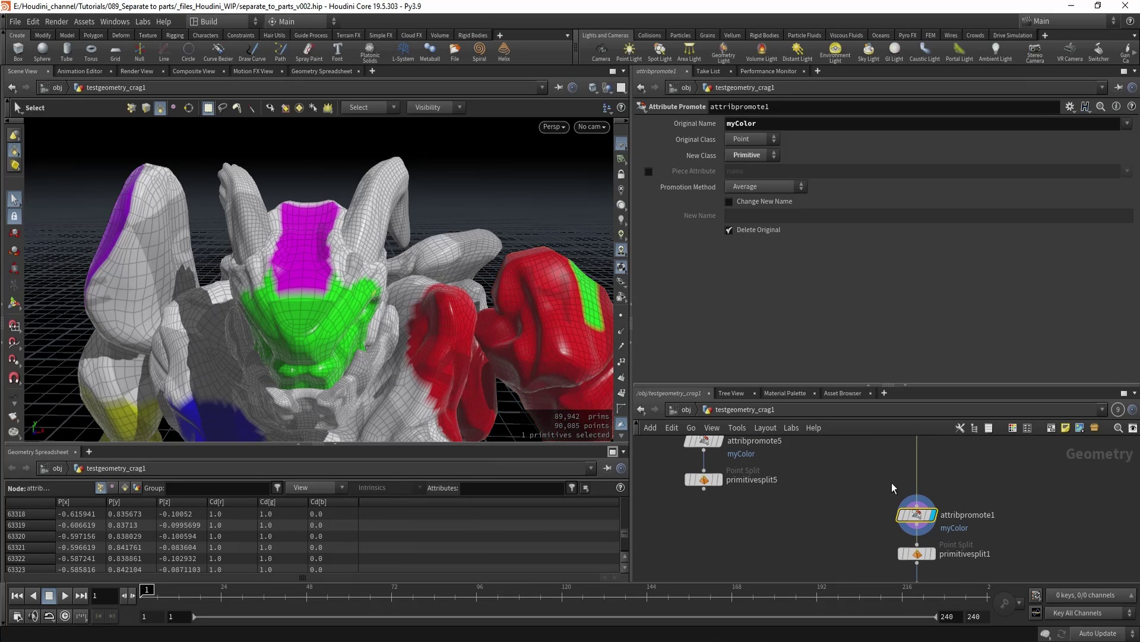
Select attribwrangle1 again and widen its myColor column to check the point attribute strings
middle_drag(894, 462, 883, 604)
drag(869, 532, 932, 479)
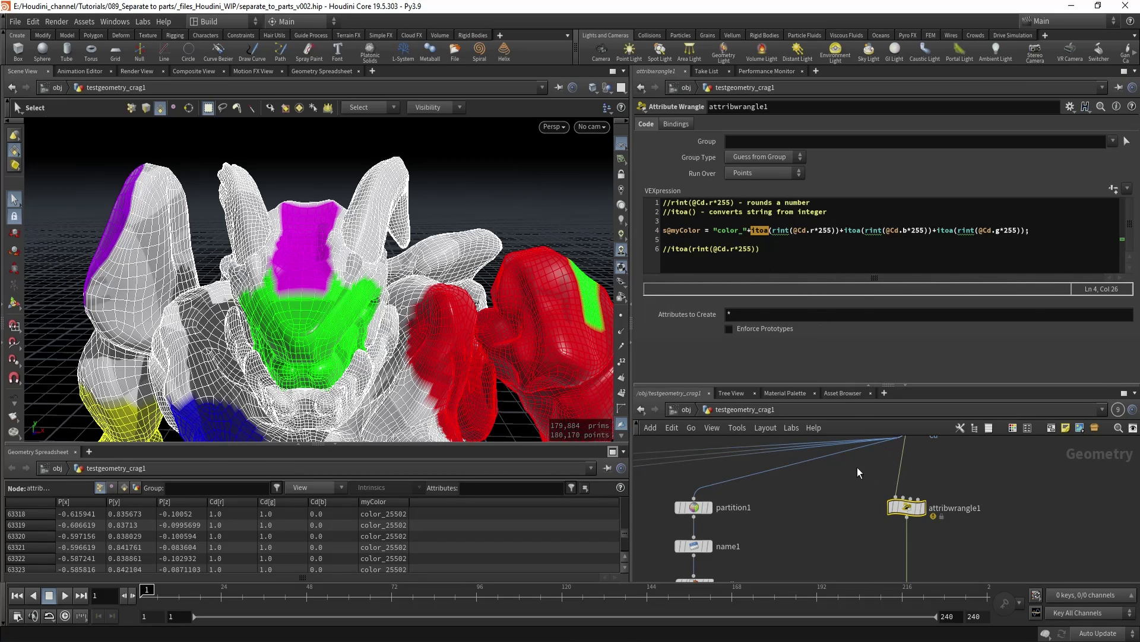
middle_drag(863, 492, 861, 466)
drag(410, 501, 444, 502)
Select attribpromote1, switch the spreadsheet to primitives and inspect the myColor values in a wider column and taller pane
middle_drag(816, 562, 849, 466)
click(930, 526)
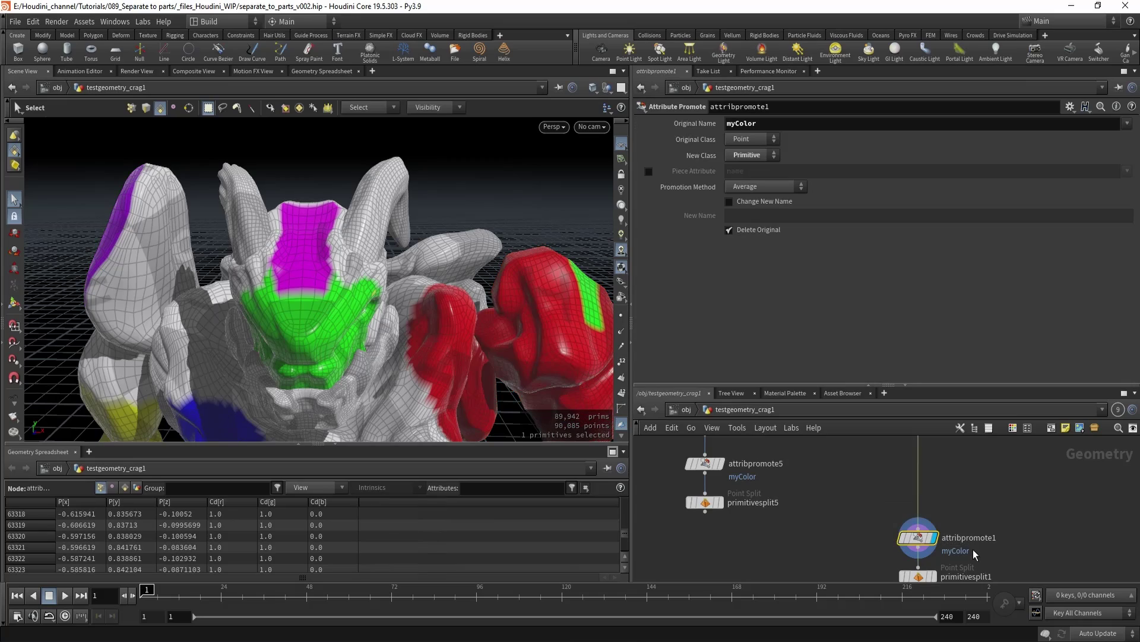
click(124, 487)
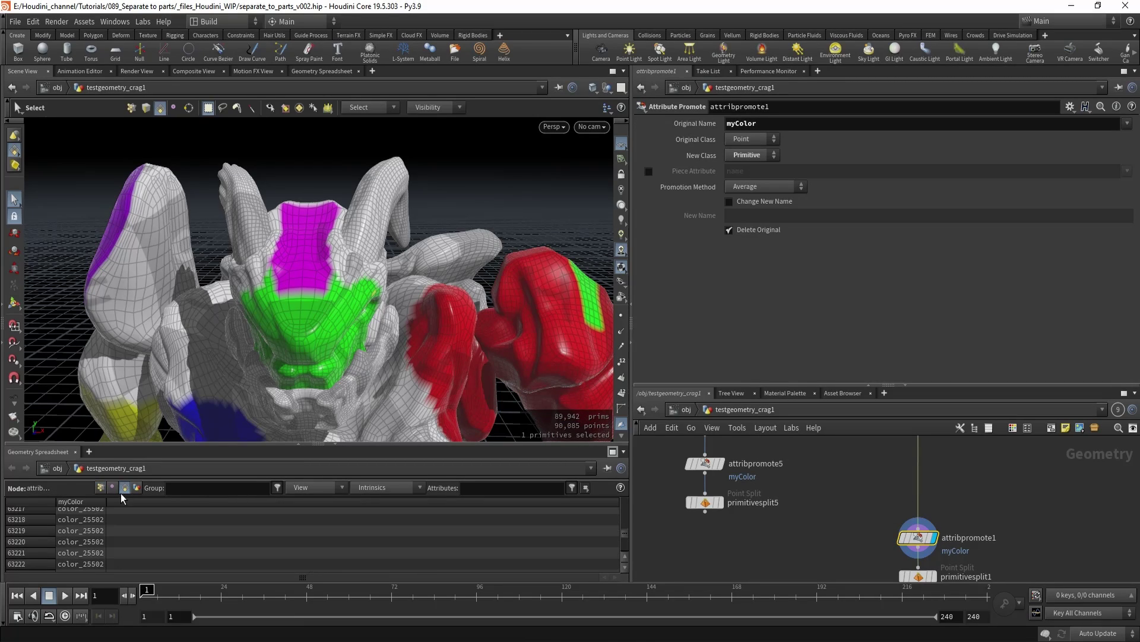
drag(105, 497, 151, 497)
drag(190, 446, 193, 397)
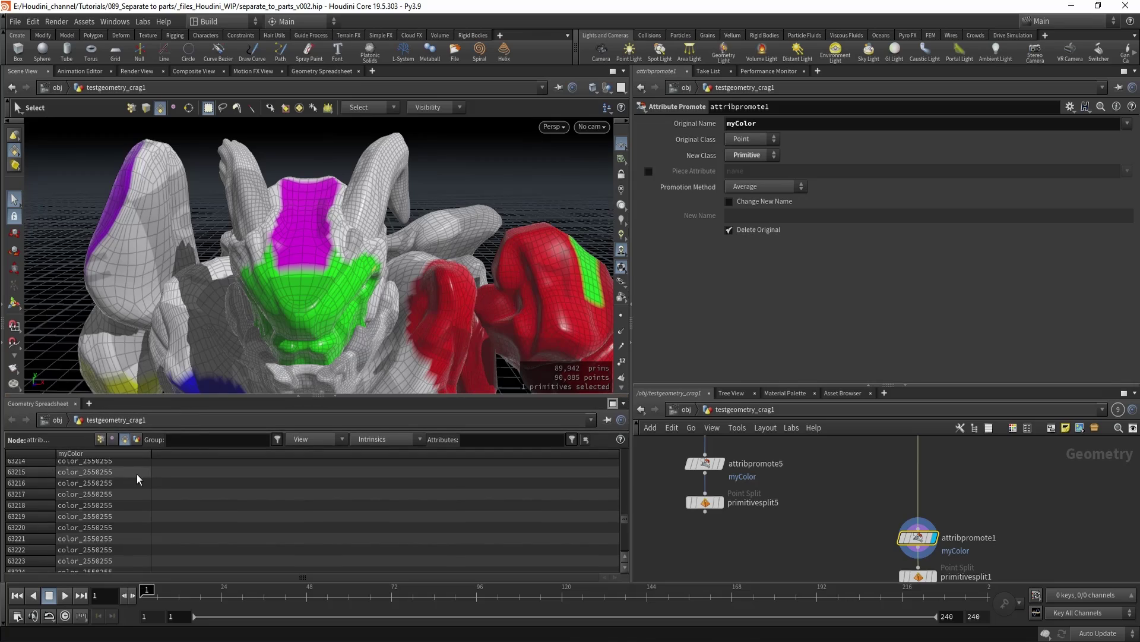
scroll(138, 481, up, 8)
scroll(139, 486, up, 2)
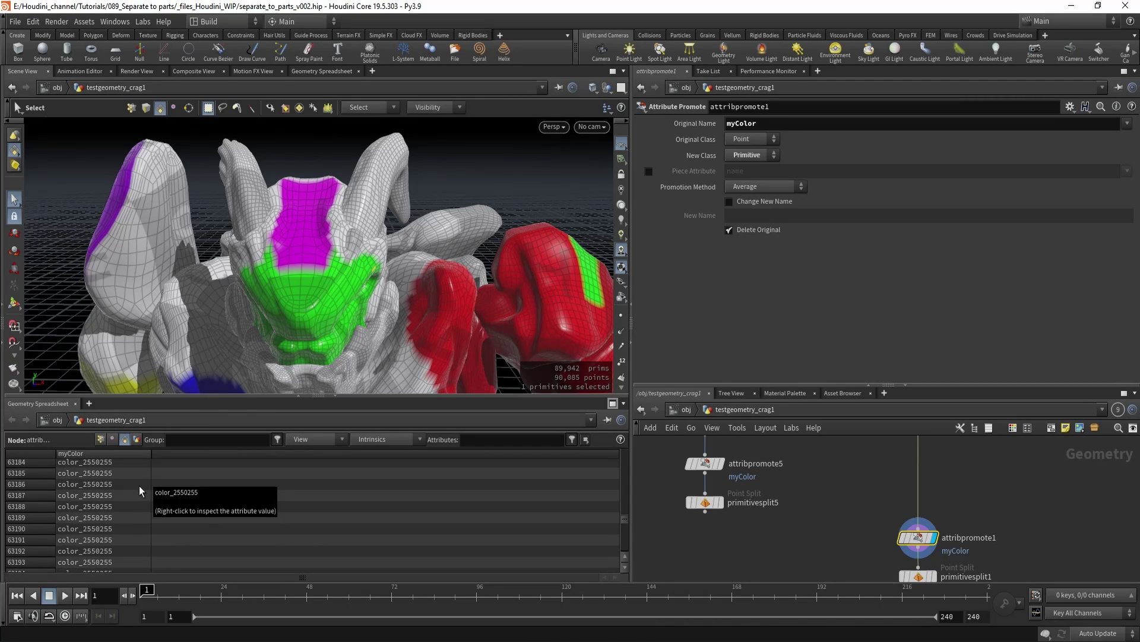
Try other promotion methods such as Maximum on attribpromote1, checking the myColor values, and return the method to Average
click(758, 188)
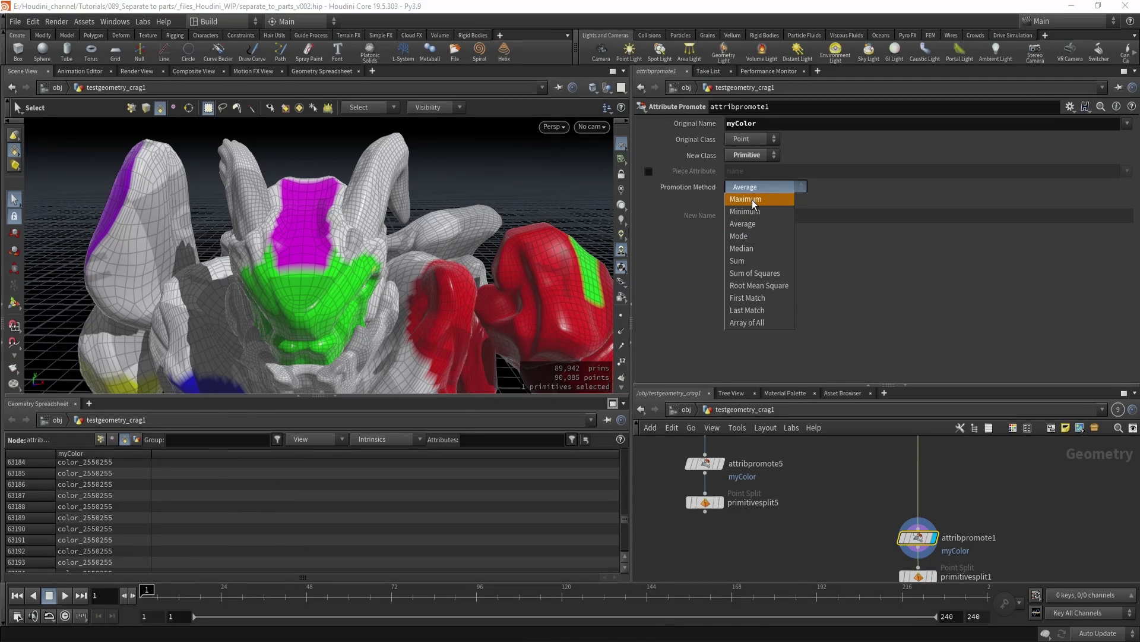
click(753, 199)
click(758, 188)
click(757, 211)
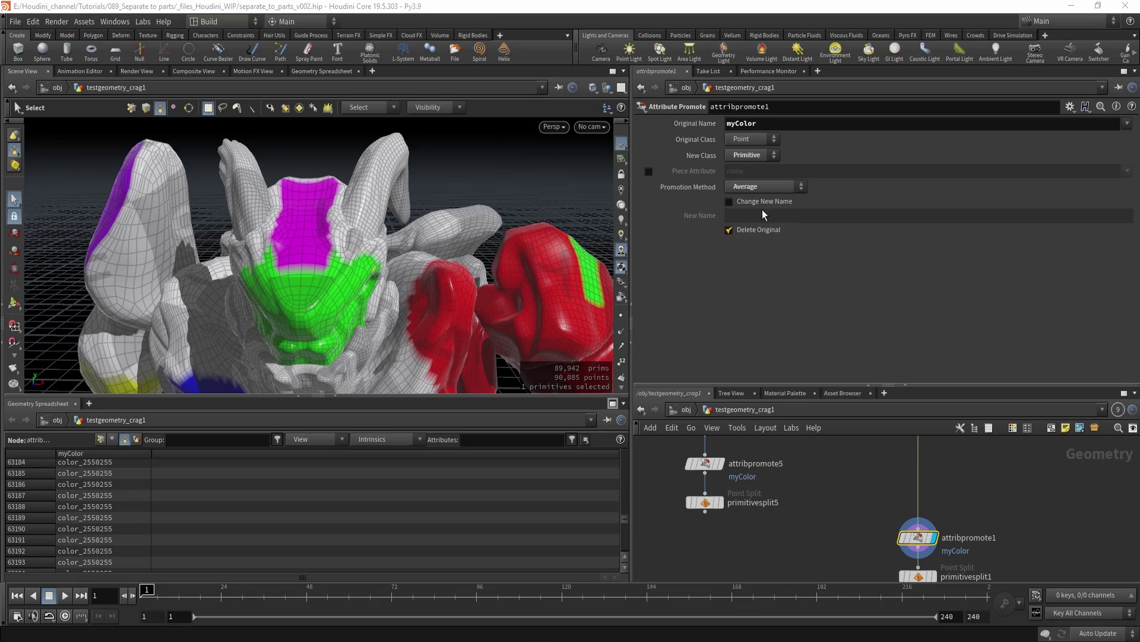
click(762, 187)
click(753, 248)
click(764, 188)
click(760, 202)
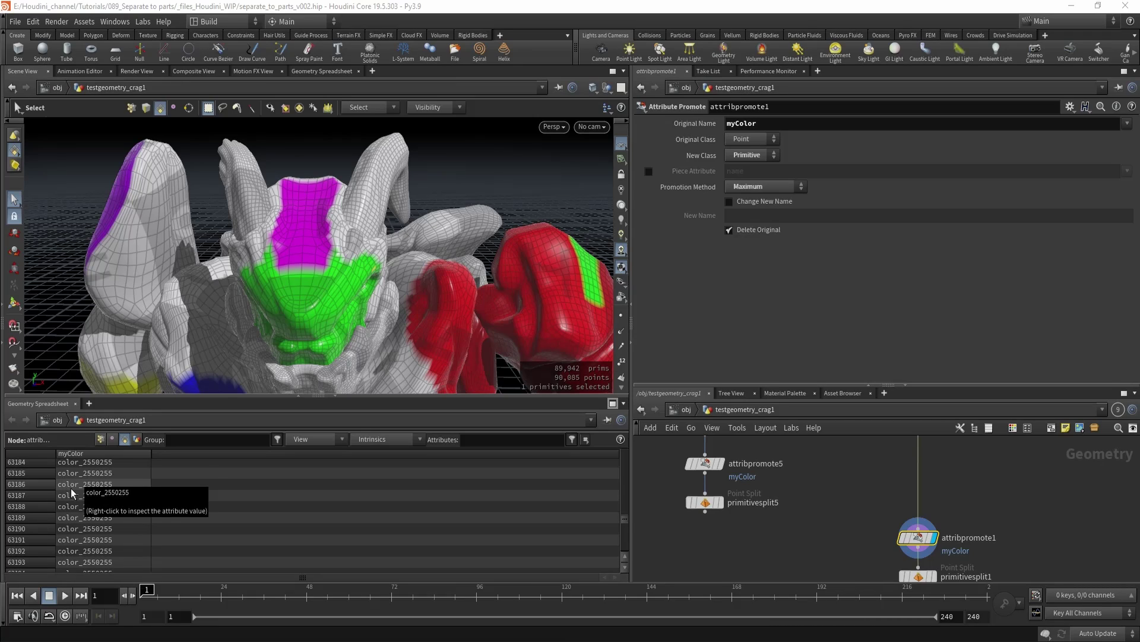
click(772, 186)
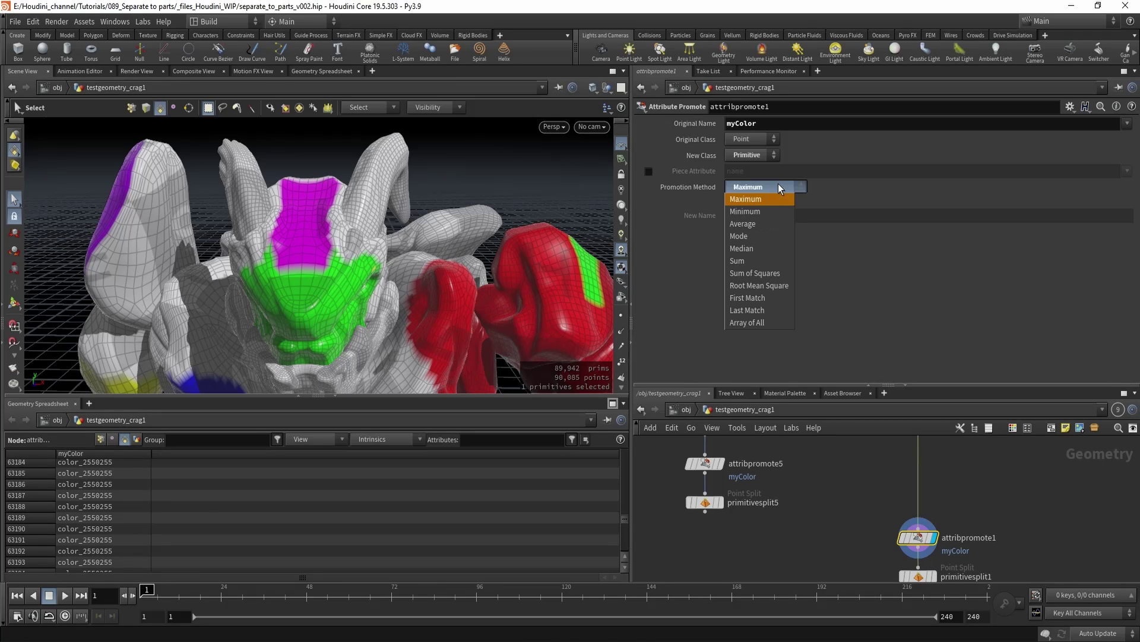
click(758, 224)
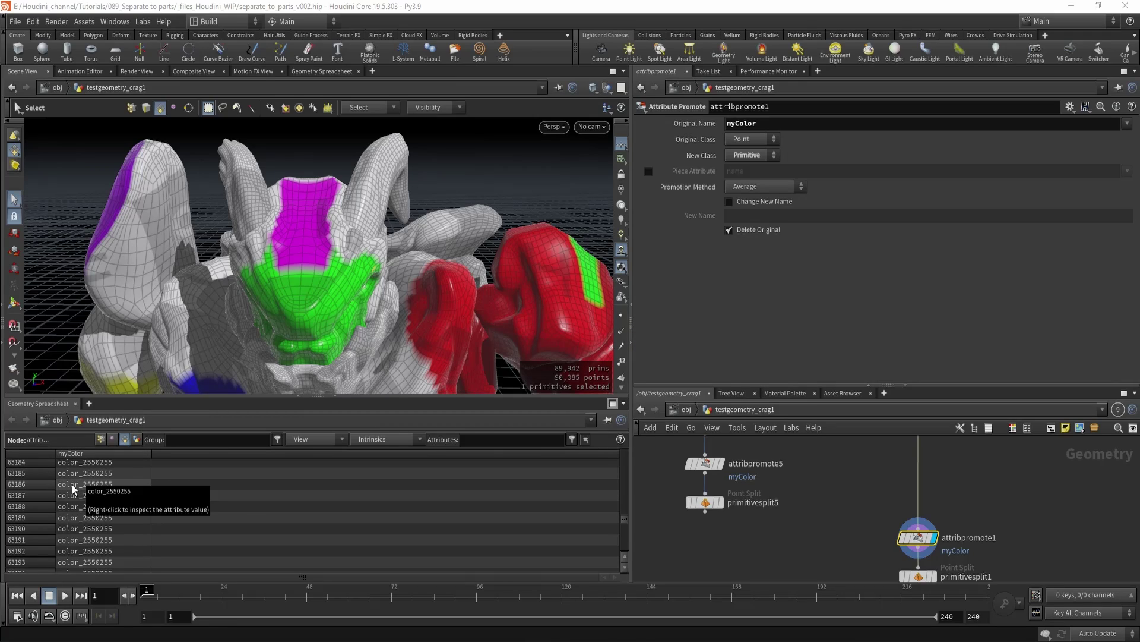
click(768, 186)
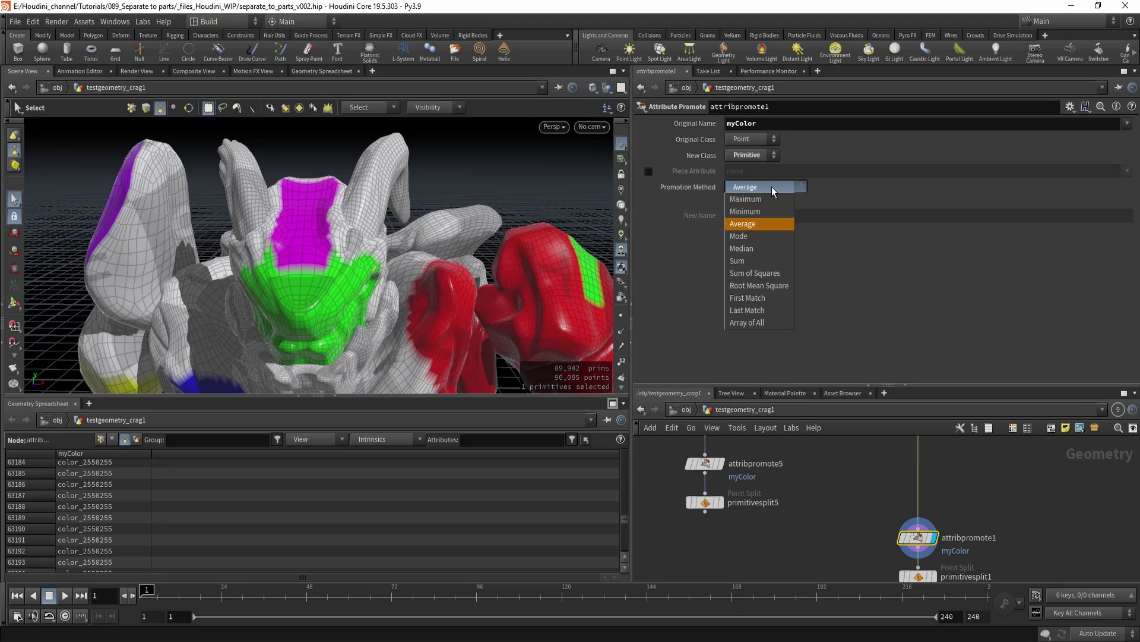
click(772, 186)
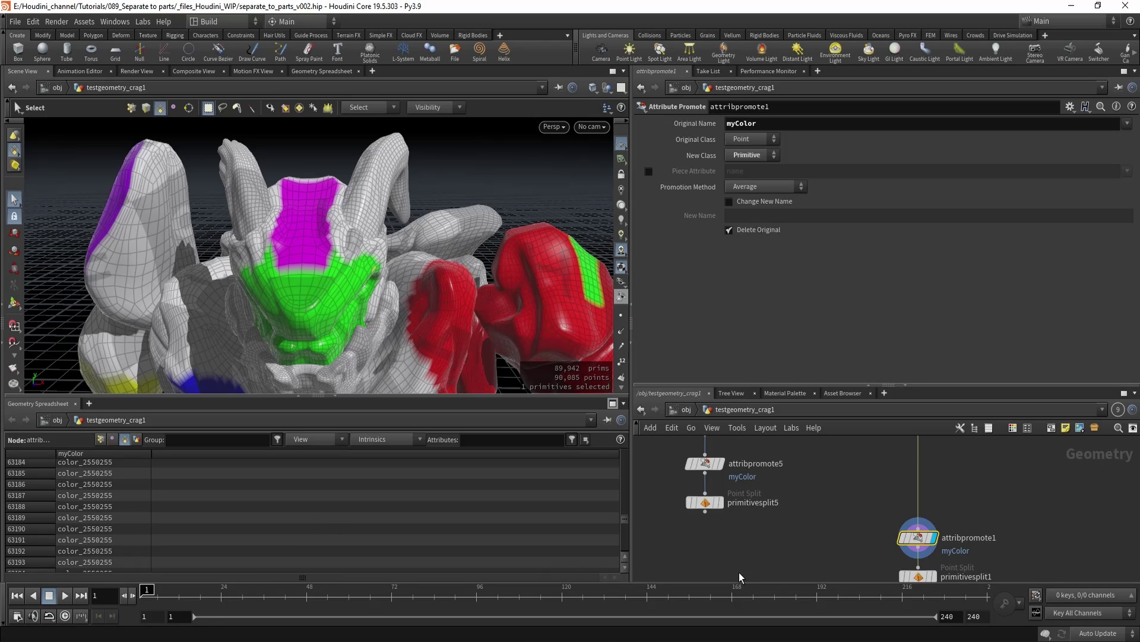
Examine the border between the green patch and the surrounding red area on the character's arm up close
middle_drag(783, 561, 745, 524)
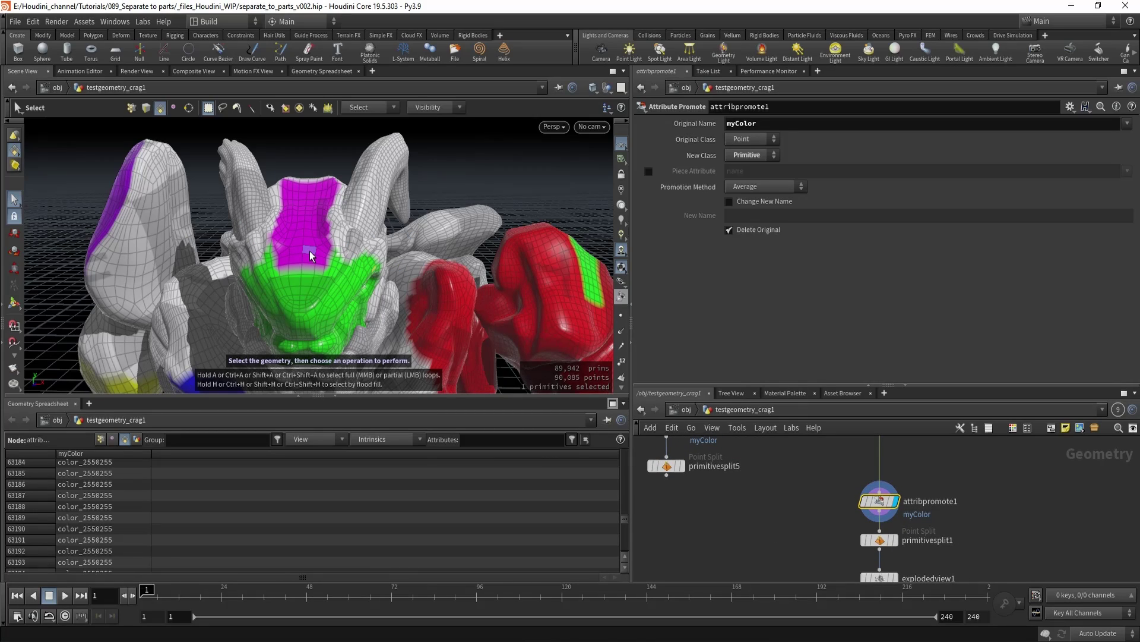
alt+middle_drag(449, 297, 264, 289)
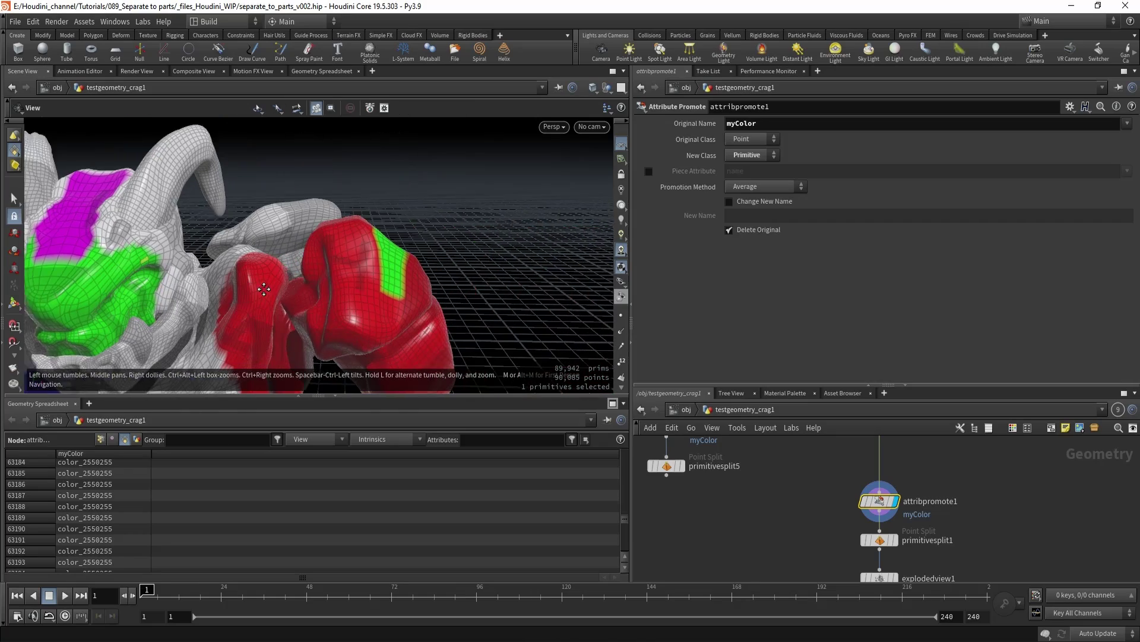
alt+right_drag(265, 290, 386, 285)
alt+drag(387, 285, 349, 326)
alt+middle_drag(349, 325, 350, 301)
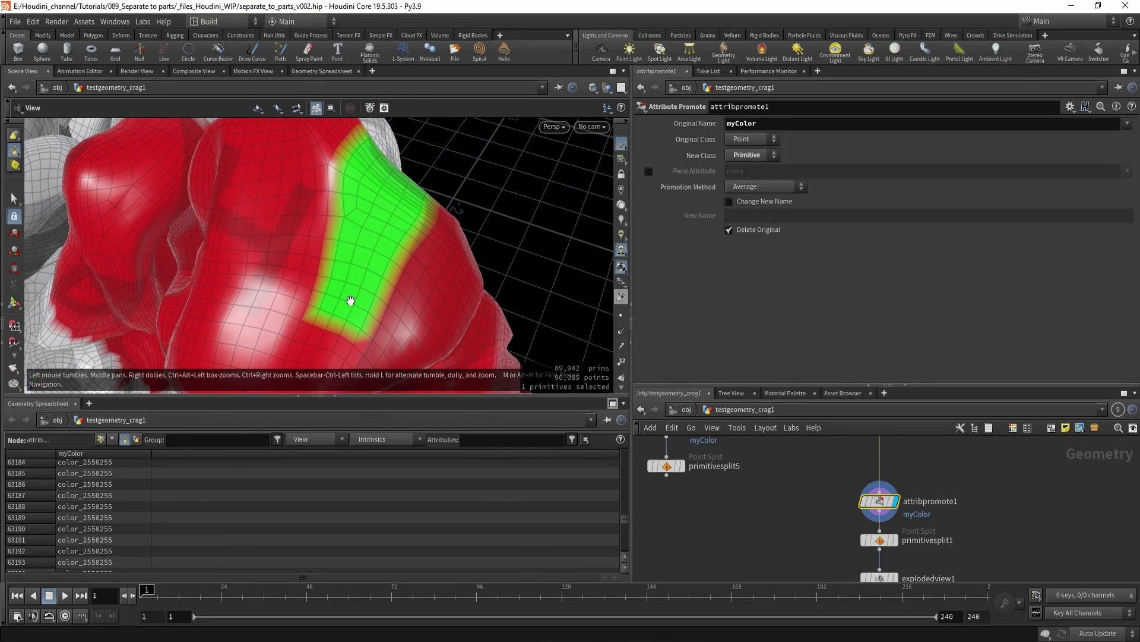
alt+drag(351, 295, 376, 300)
alt+right_drag(324, 293, 335, 290)
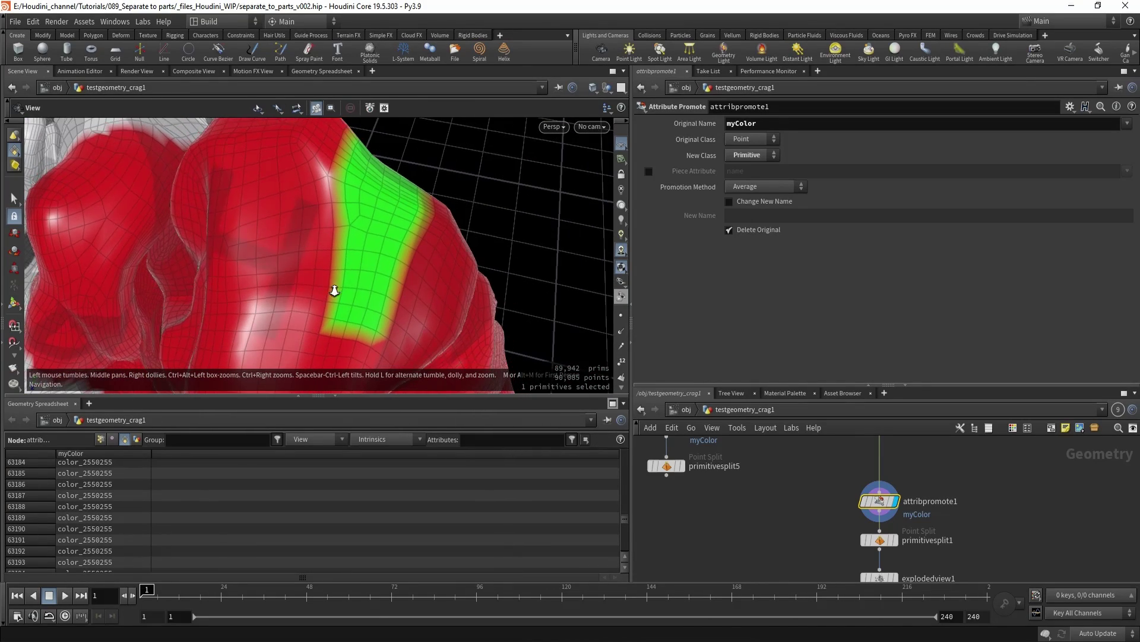
drag(335, 291, 352, 280)
key(s)
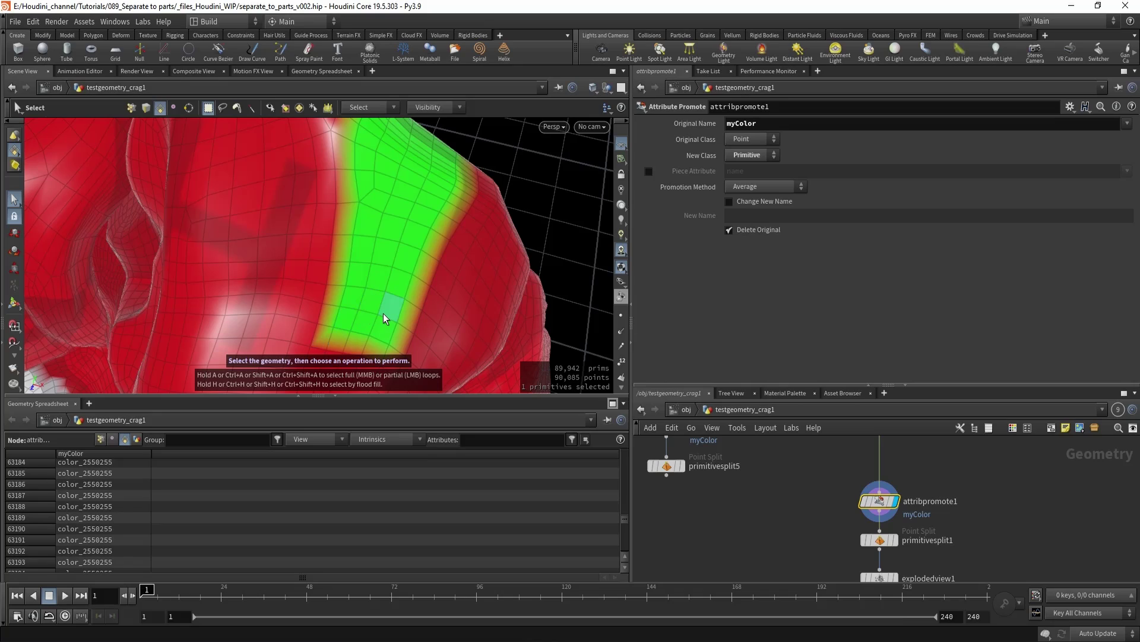
key(Escape)
drag(384, 280, 365, 244)
key(s)
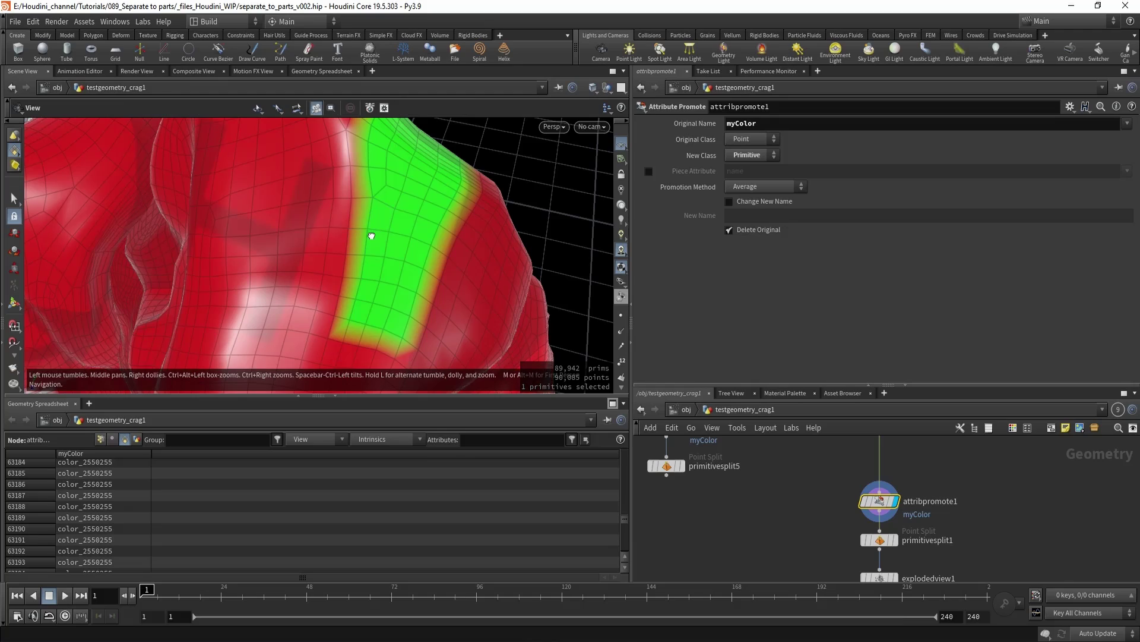
mouse_move(370, 233)
alt+mouse_down()
mouse_move(366, 185)
mouse_move(344, 248)
mouse_move(363, 224)
alt+mouse_up()
key(Escape)
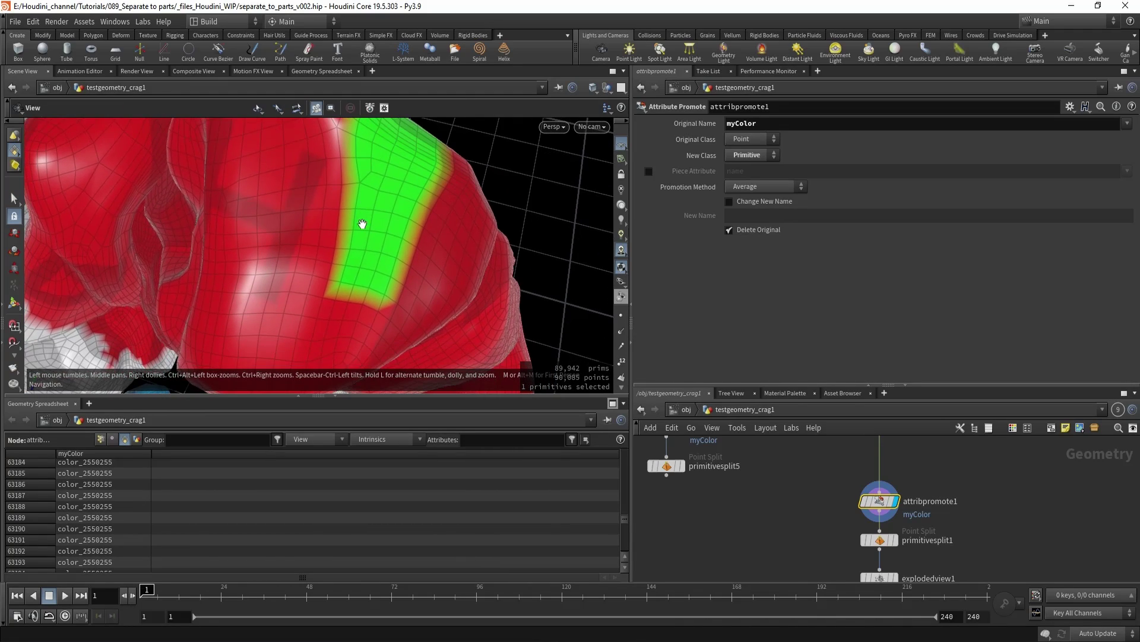
key(s)
Select primitivesplit1 below attribpromote1, display its result and view the split edges along the green patch
middle_drag(760, 518, 758, 487)
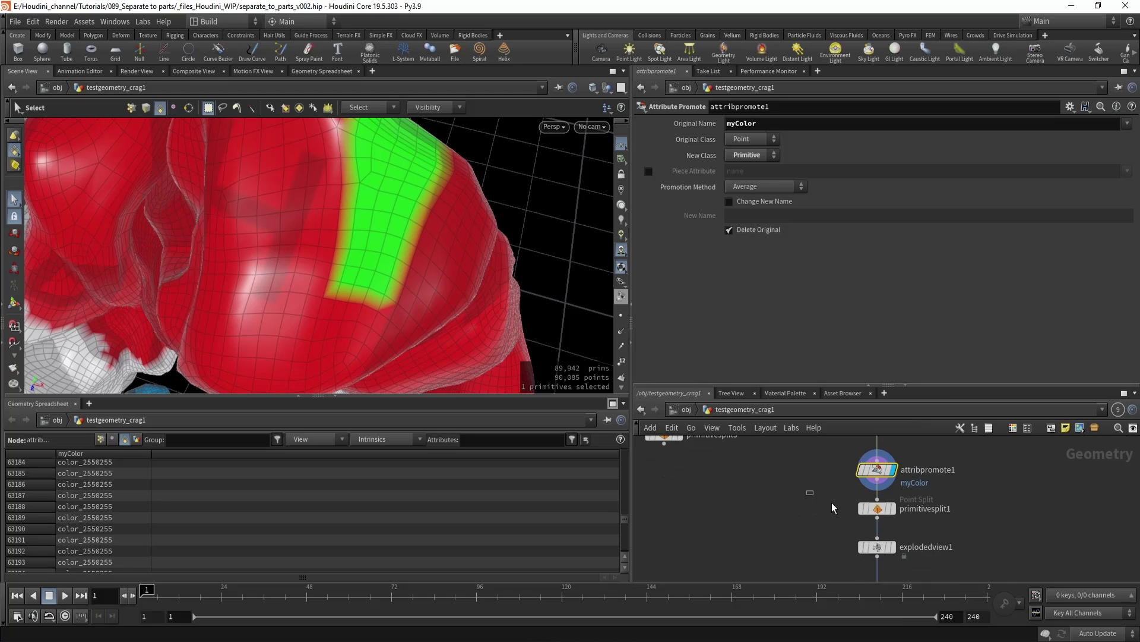
click(894, 509)
key(Escape)
drag(398, 251, 361, 268)
key(s)
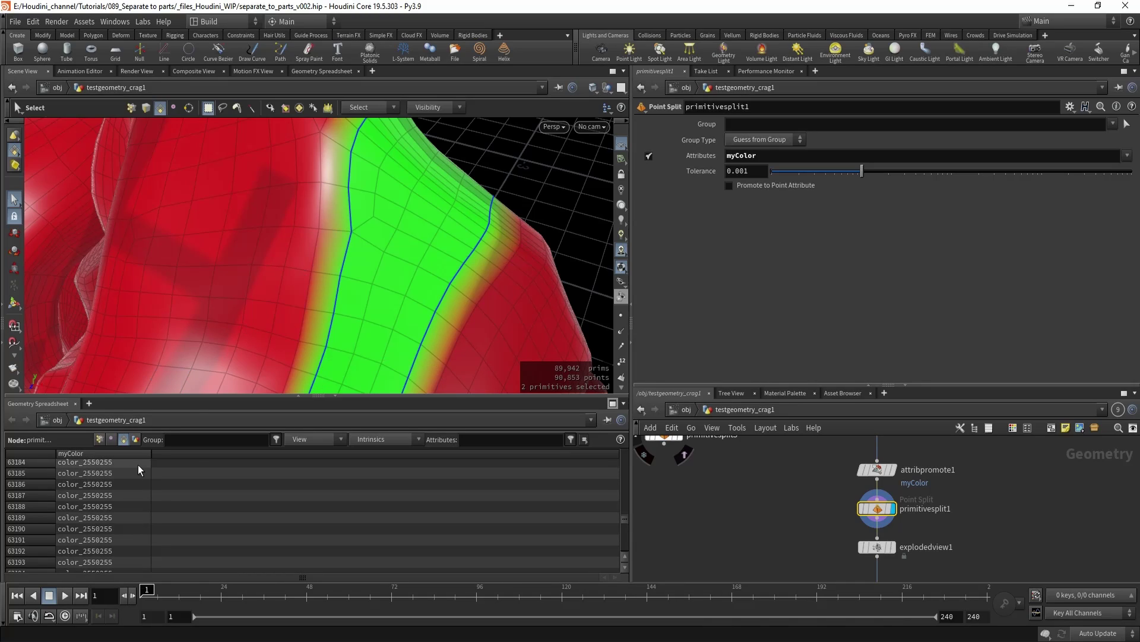
Widen the myColor column slightly and limit the spreadsheet to the selected primitives
drag(152, 456, 165, 457)
scroll(132, 481, up, 3)
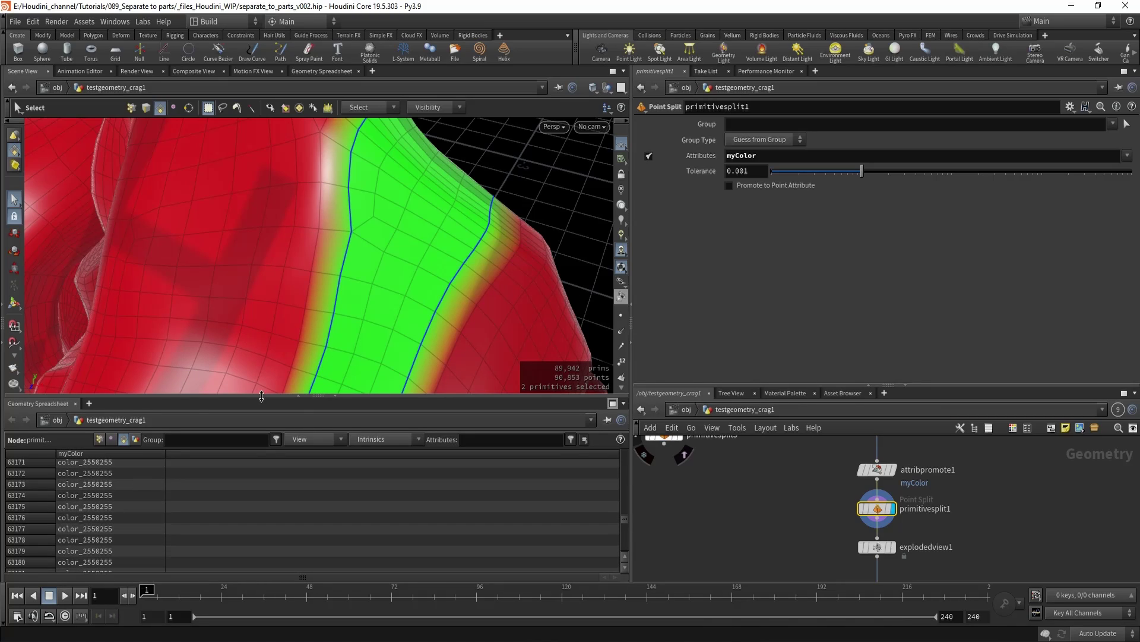
click(299, 440)
click(306, 451)
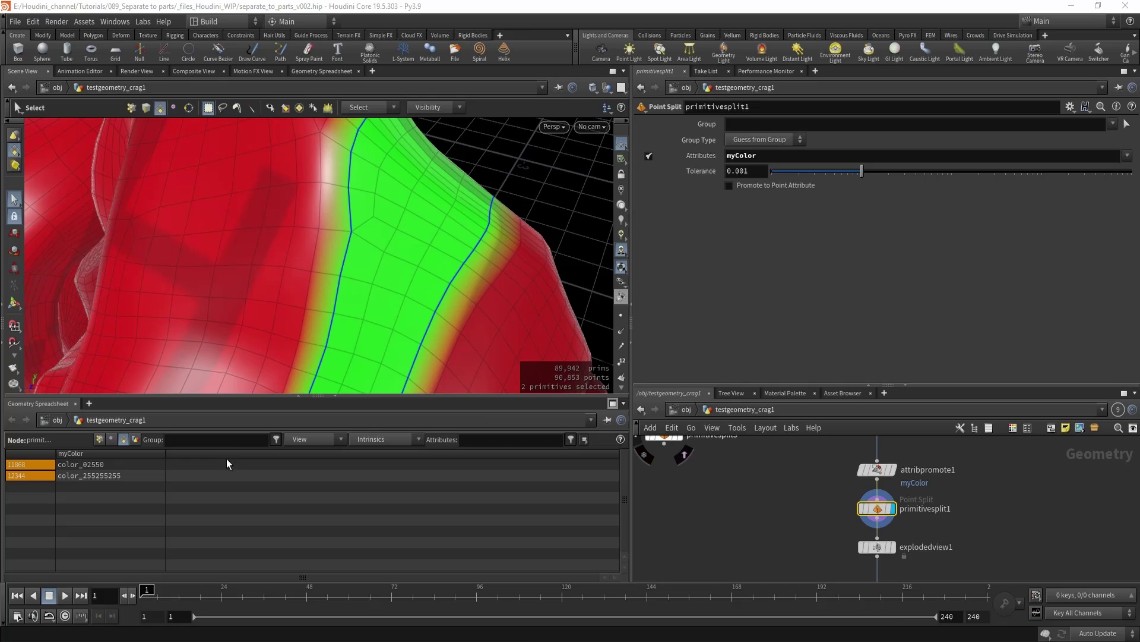
Select primitives alternately on the red and green sides of the split edge to compare their myColor values
click(303, 252)
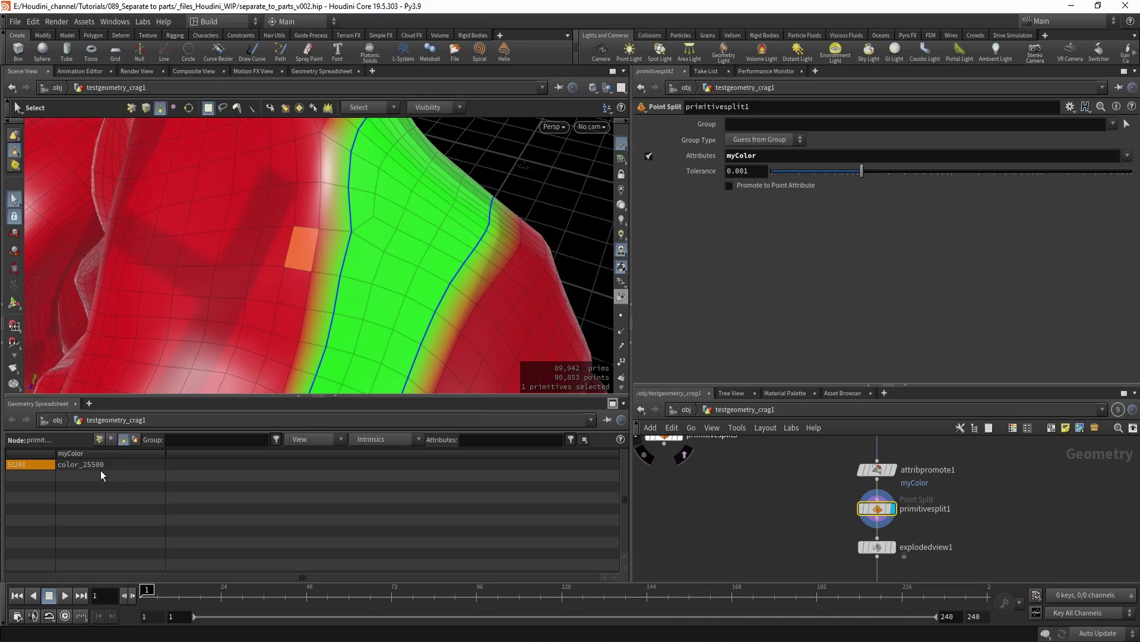
click(366, 272)
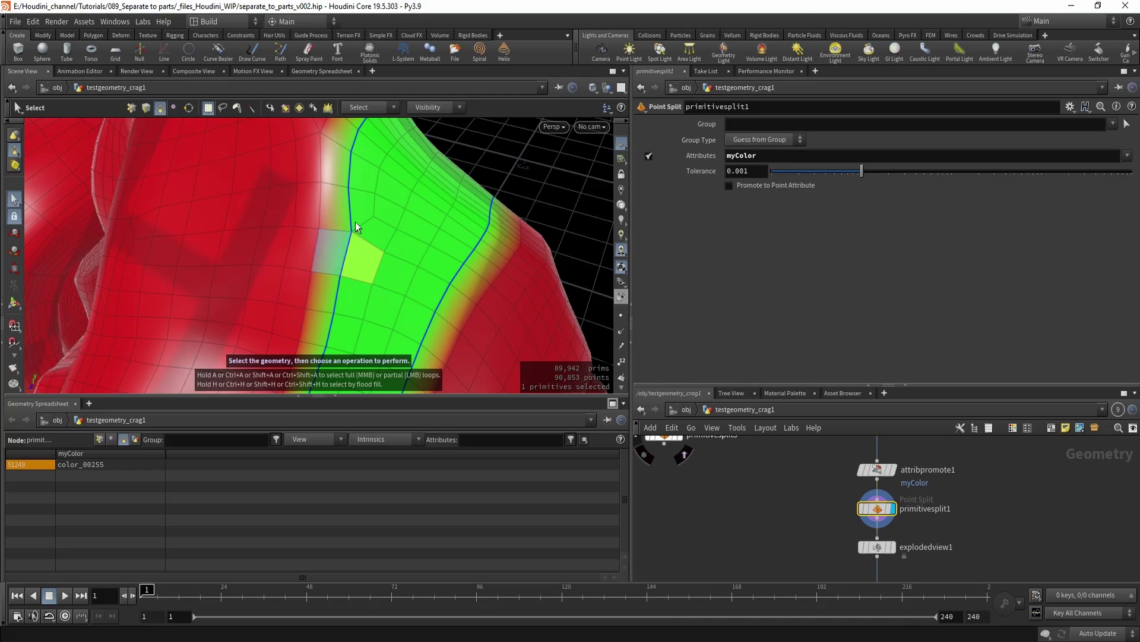
click(295, 252)
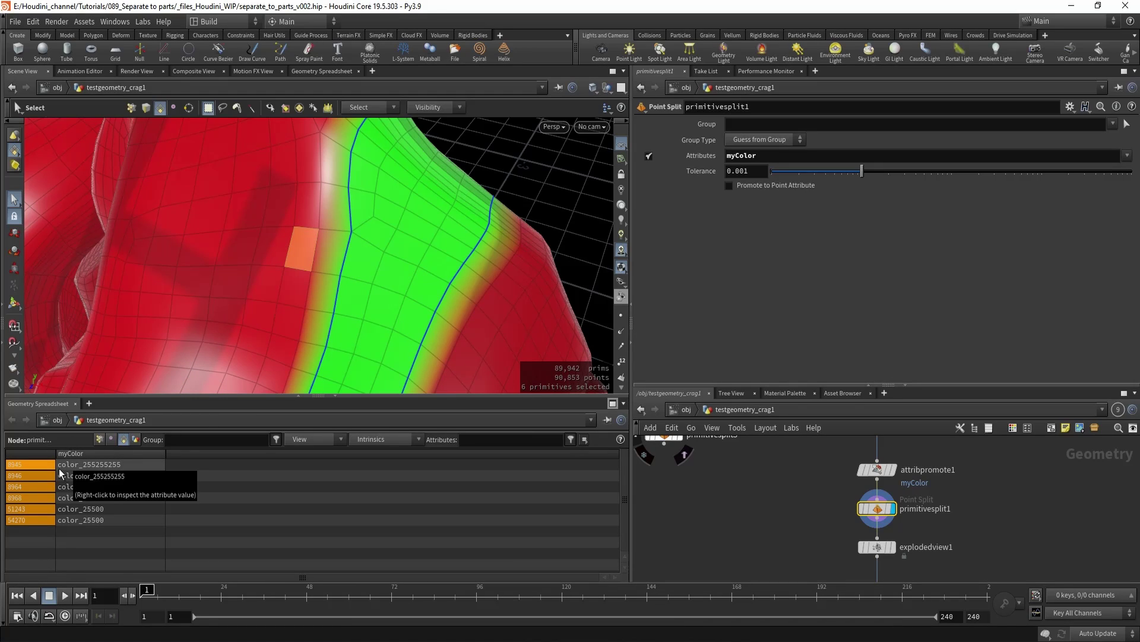
click(361, 266)
click(291, 261)
click(397, 277)
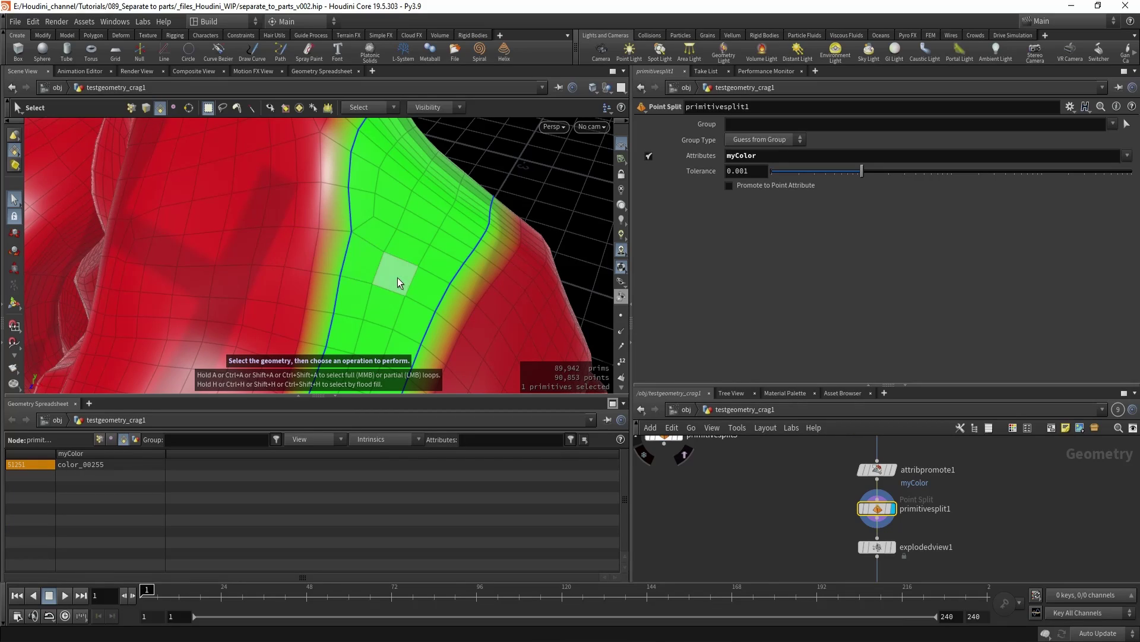
click(303, 250)
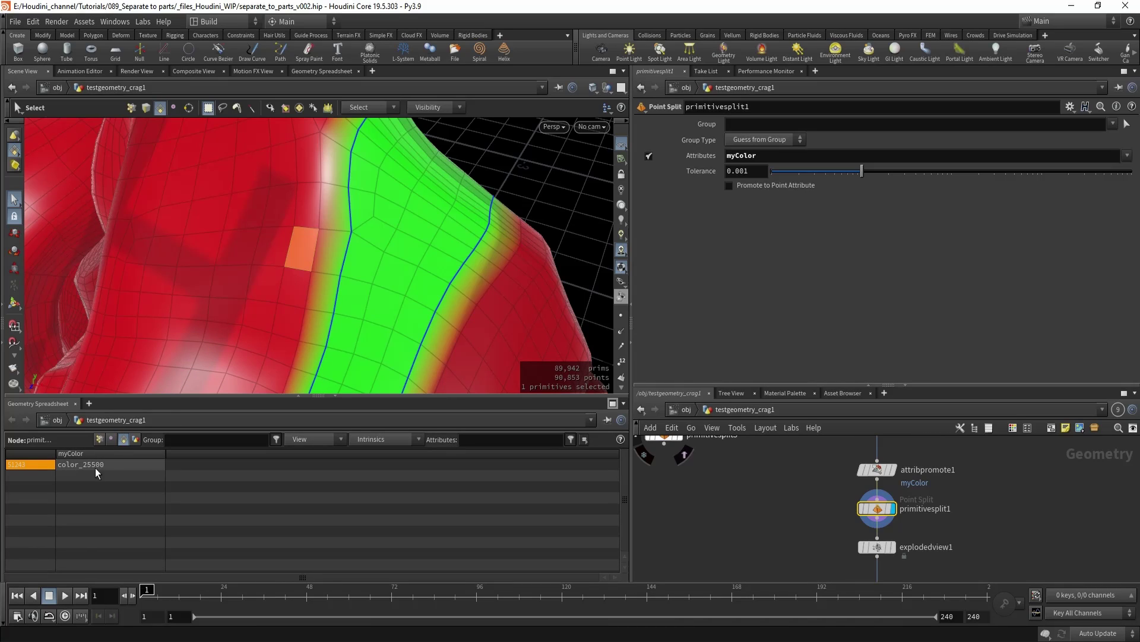
click(356, 260)
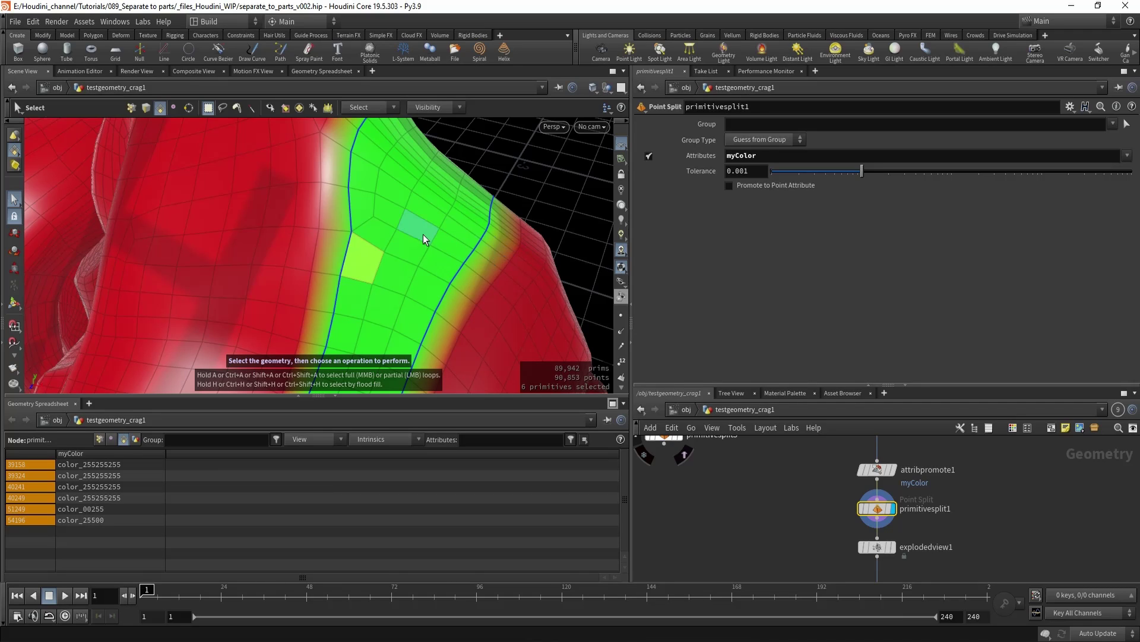
drag(384, 252, 409, 282)
key(s)
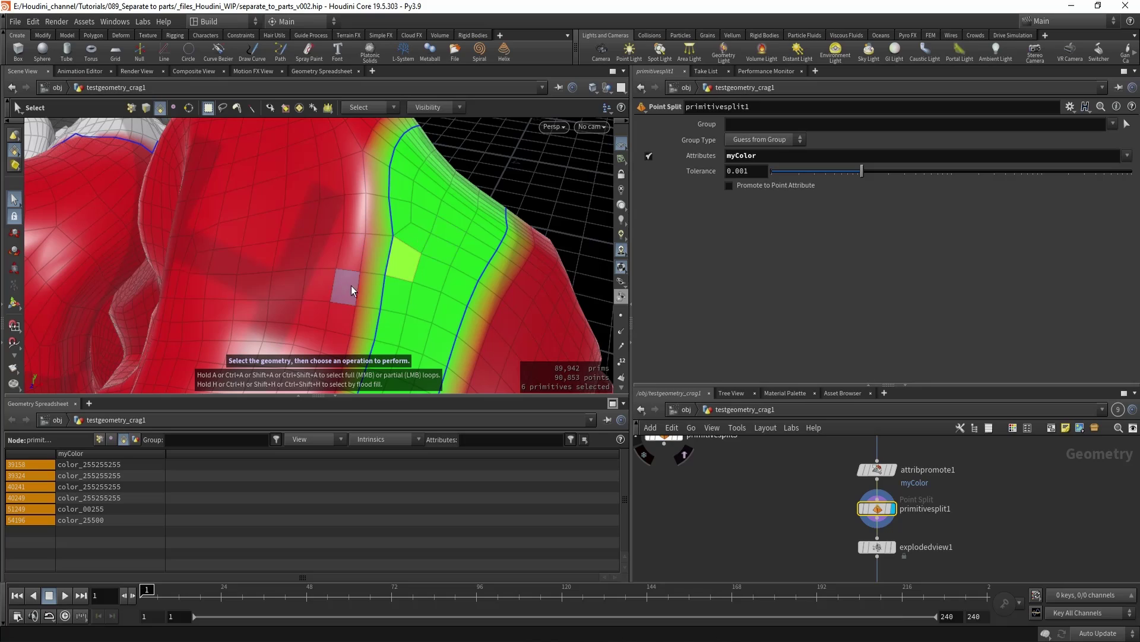
click(360, 244)
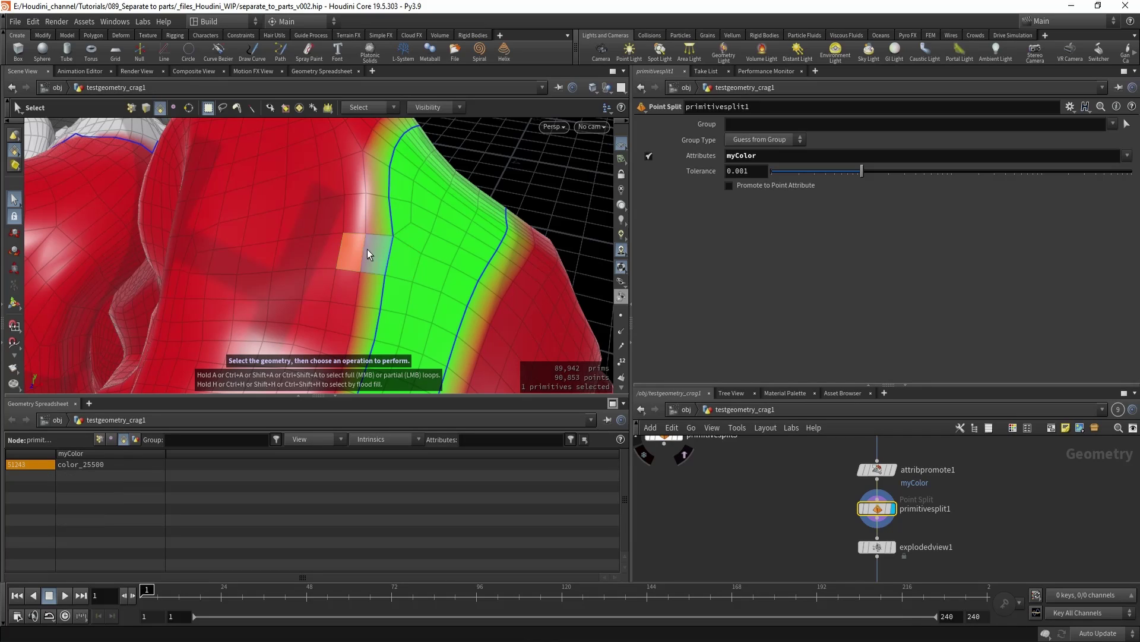
Bypass primitivesplit1 and explodedview1 and inspect the green patch's border without the split
alt+drag(363, 238, 410, 238)
key(b)
key(b)
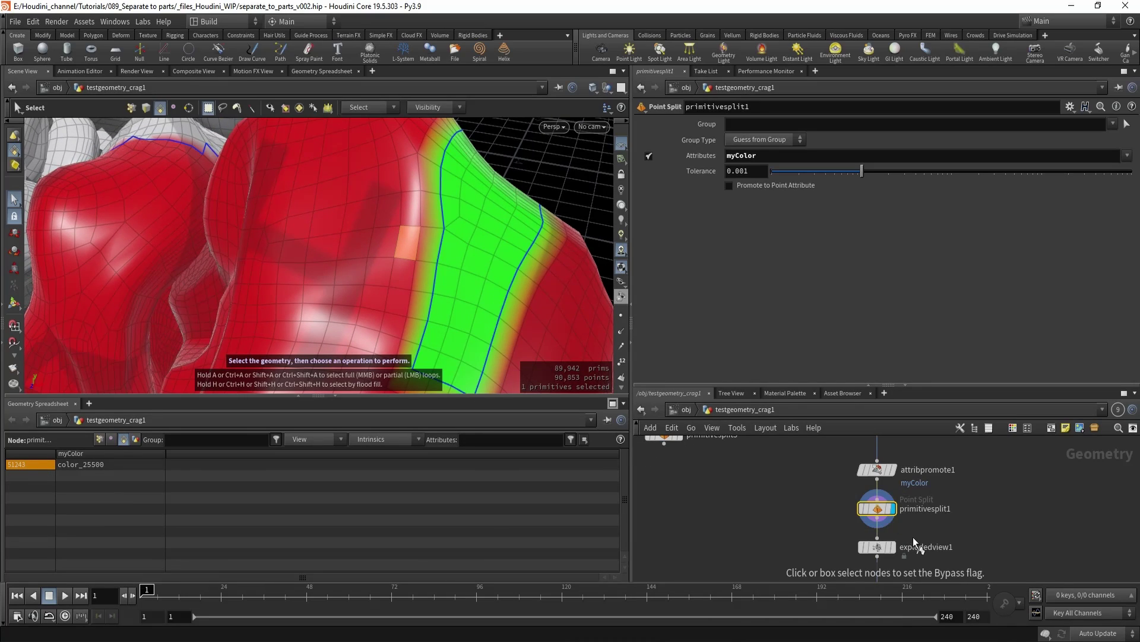
drag(736, 499, 897, 547)
key(b)
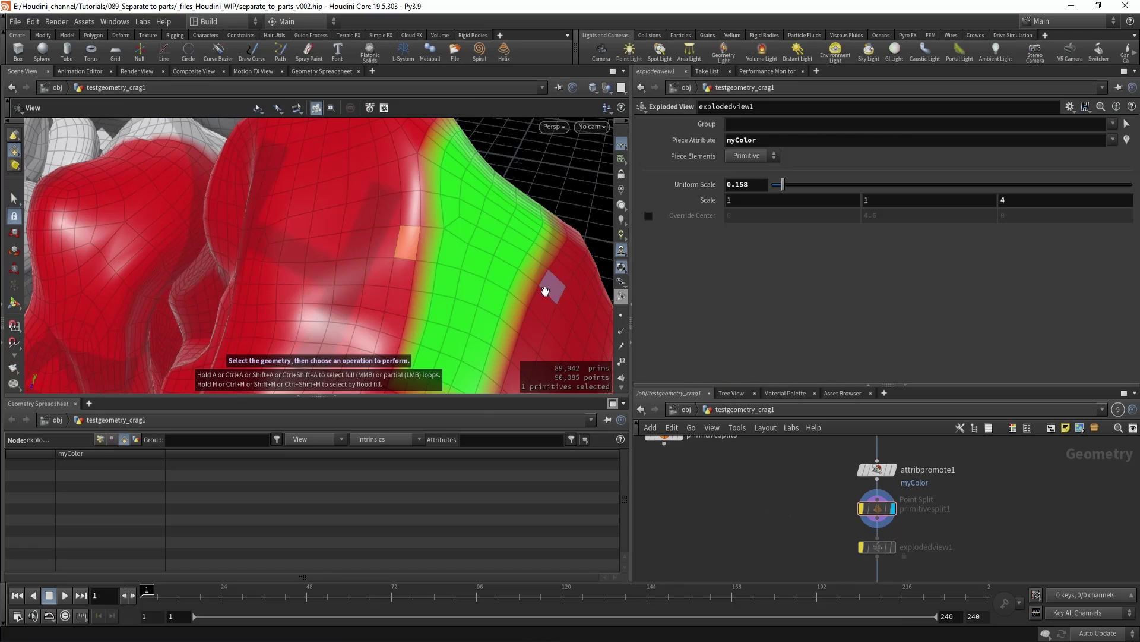
alt+drag(528, 288, 452, 254)
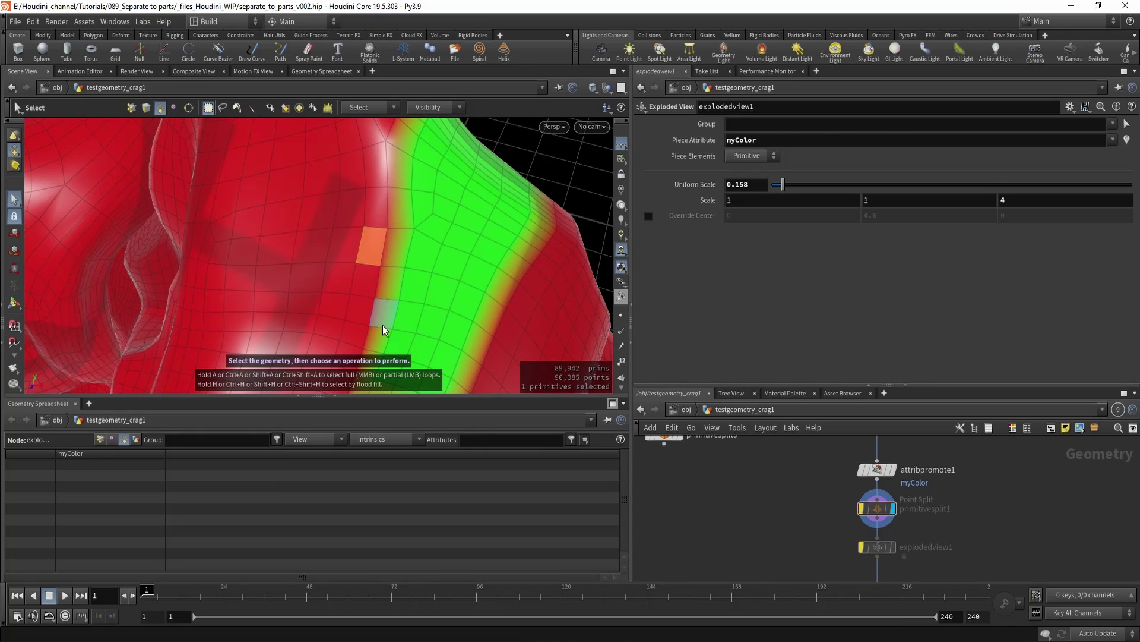
alt+drag(395, 176, 357, 185)
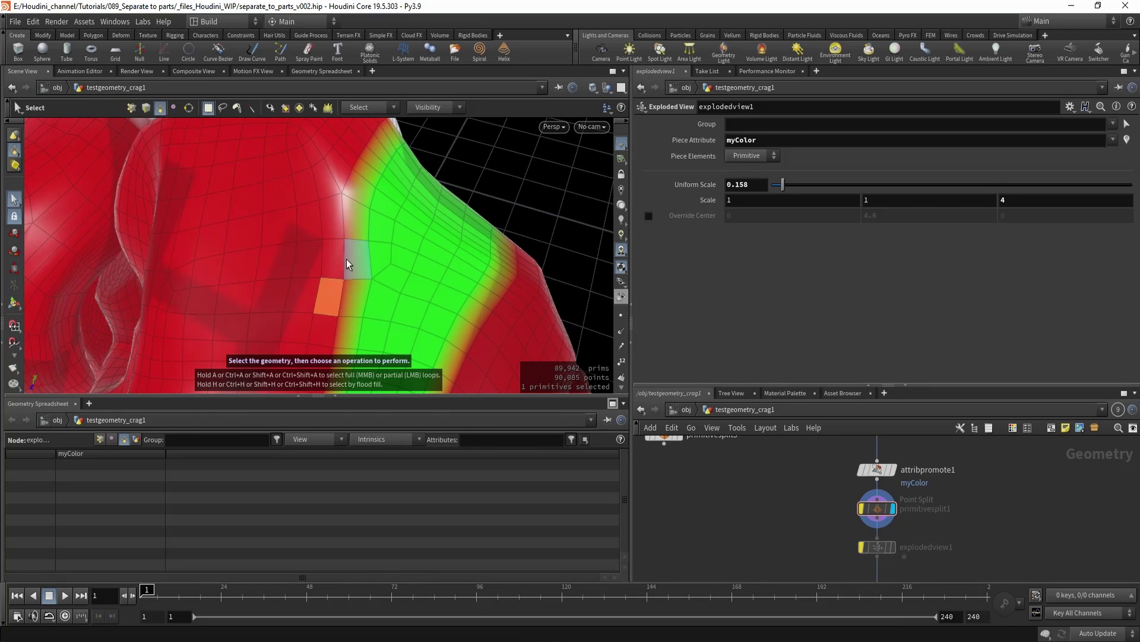
alt+middle_drag(347, 297, 341, 249)
Turn off the bypass on primitivesplit1 and view the split edges around the green patch again
click(878, 509)
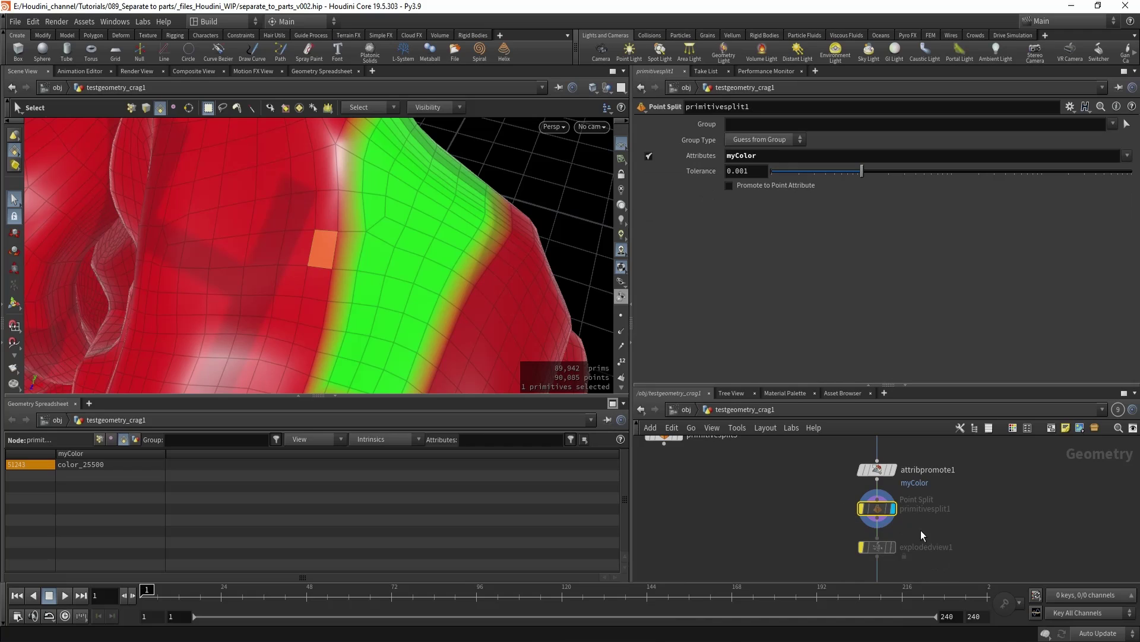
key(b)
alt+drag(462, 275, 380, 230)
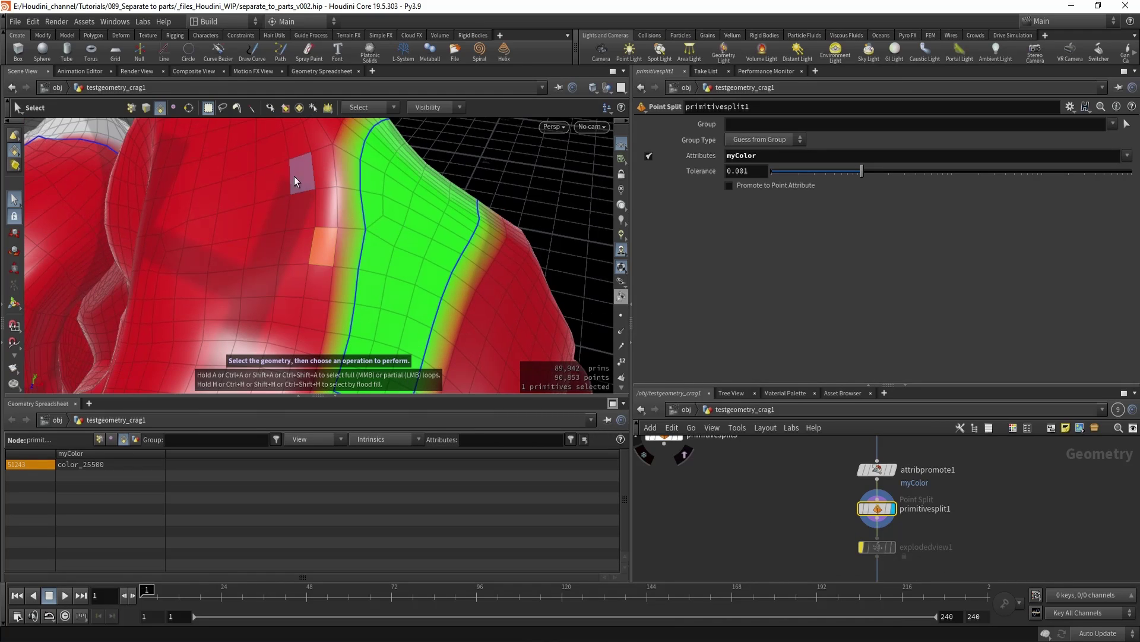
Select primitives on both sides of the magenta and green border on the head to compare their myColor values
alt+right_drag(313, 326, 83, 220)
alt+middle_drag(84, 219, 203, 257)
alt+drag(204, 257, 261, 261)
alt+right_drag(261, 261, 458, 289)
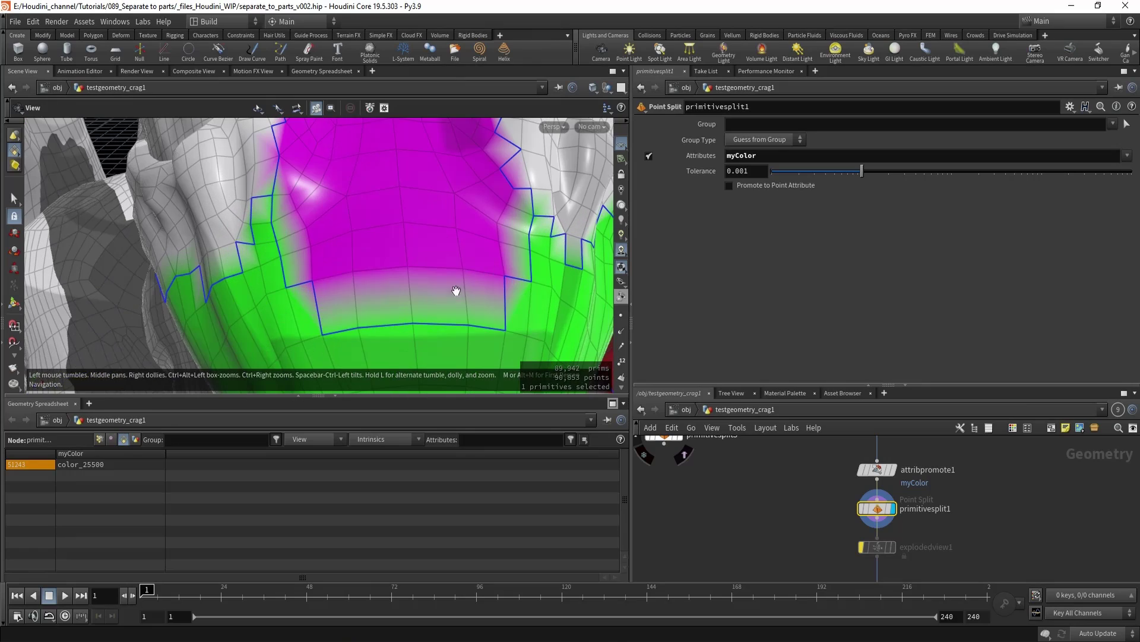
alt+drag(458, 289, 367, 297)
click(373, 302)
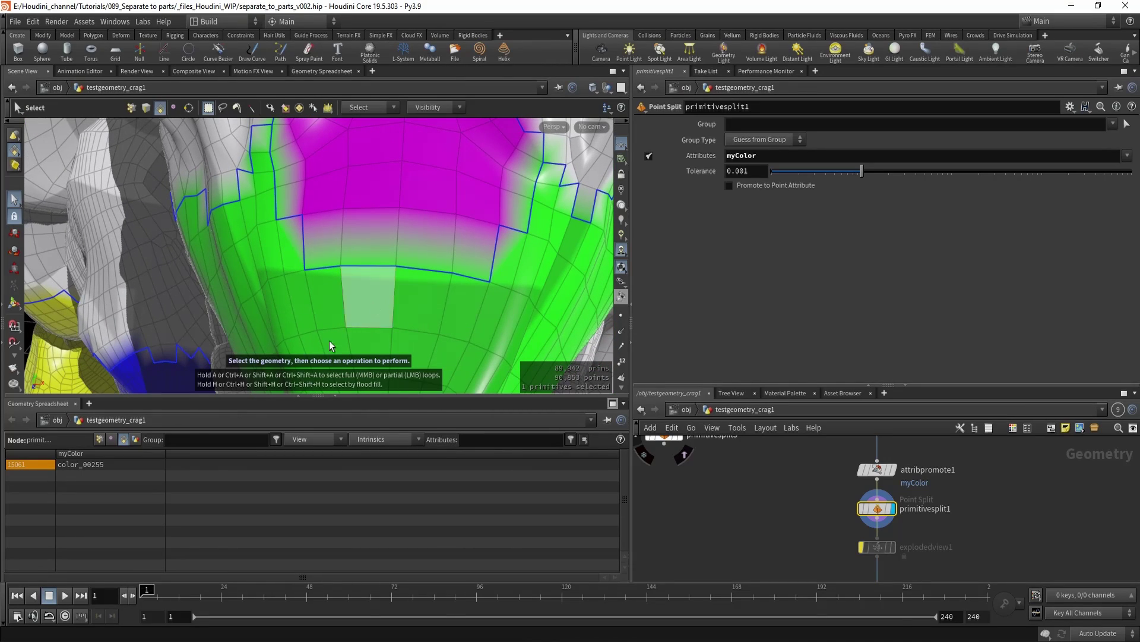
click(375, 257)
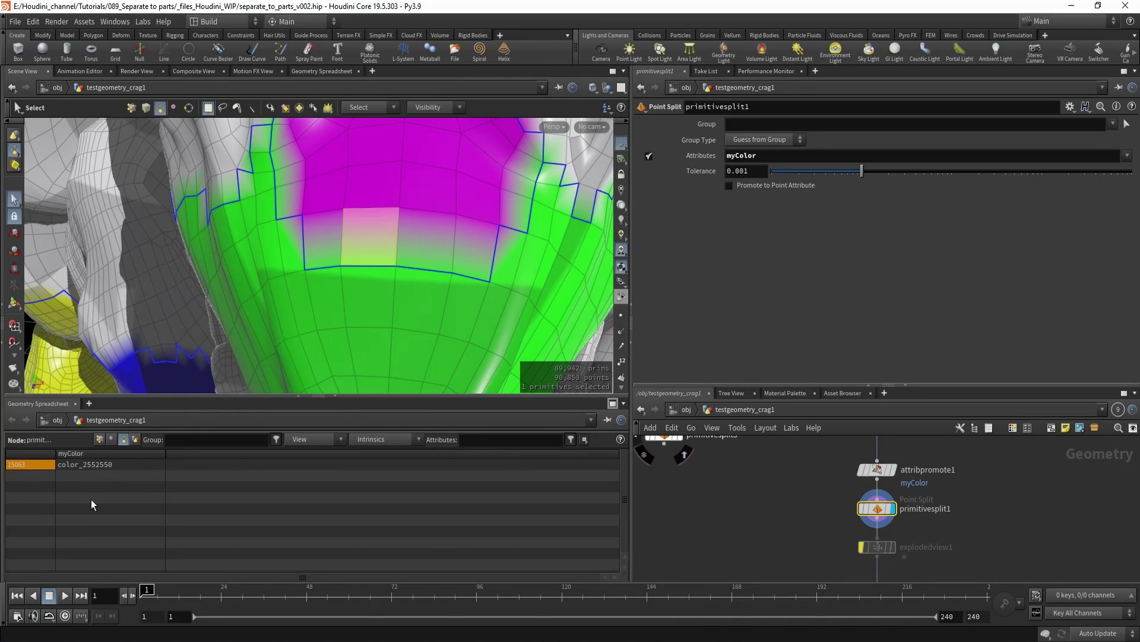
Select primitives on both sides of the green and white border on the head to compare their myColor values
key(Escape)
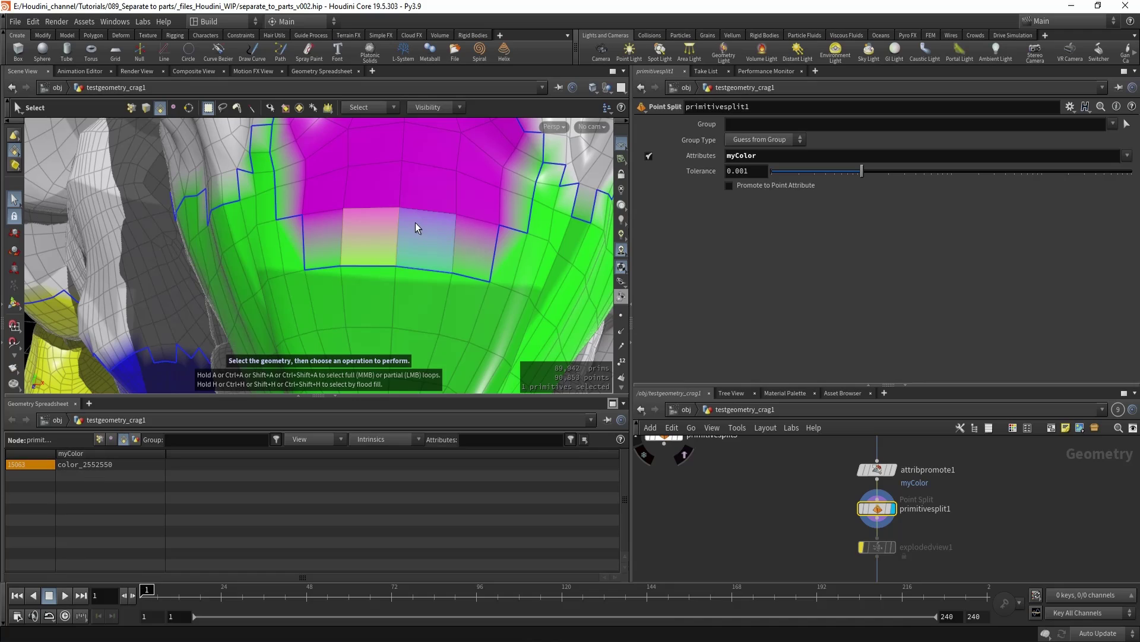
drag(407, 196, 365, 252)
key(s)
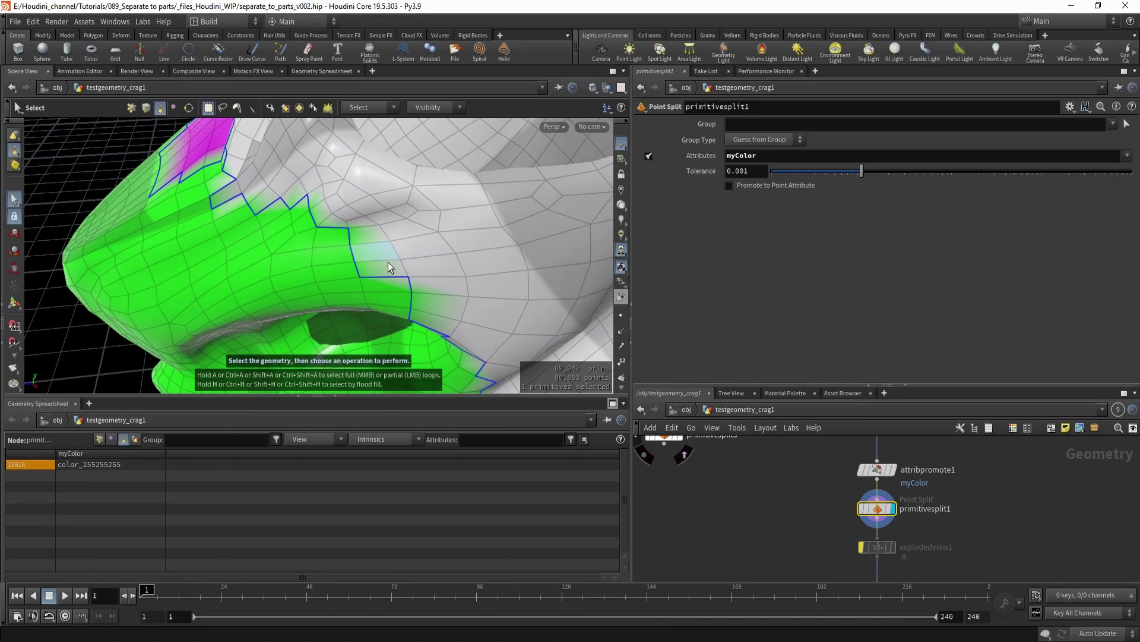
click(384, 258)
click(340, 259)
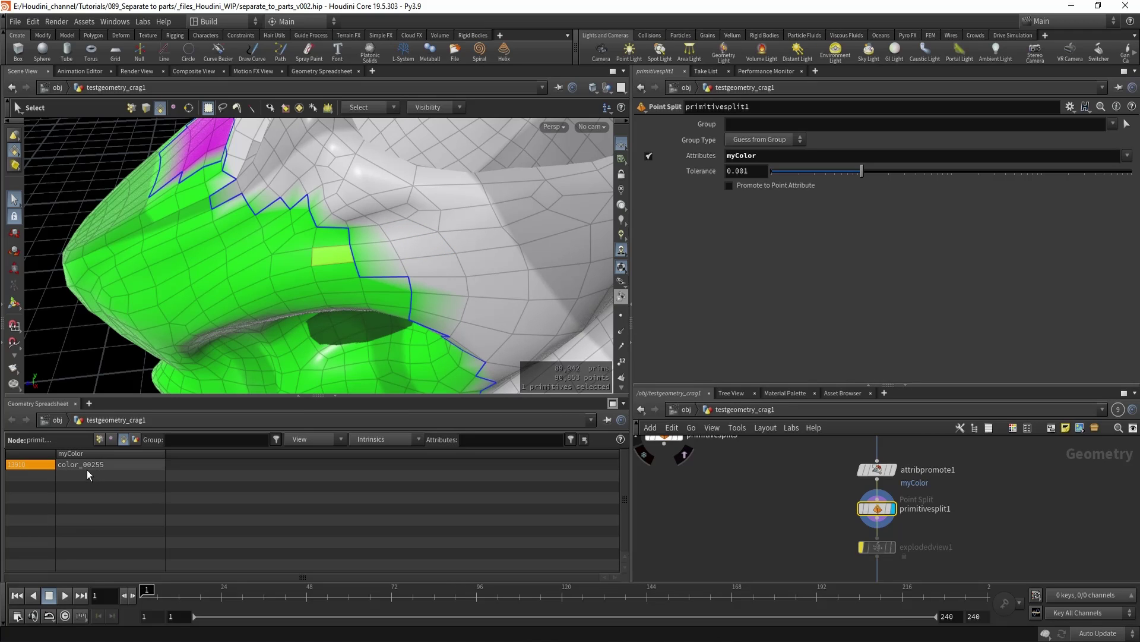
Select primitives on the white and purple sides of the purple patch's border to compare their myColor values
key(Escape)
drag(400, 212, 516, 209)
right_drag(516, 209, 314, 223)
mouse_move(315, 223)
mouse_down()
mouse_move(357, 234)
mouse_move(318, 244)
mouse_up()
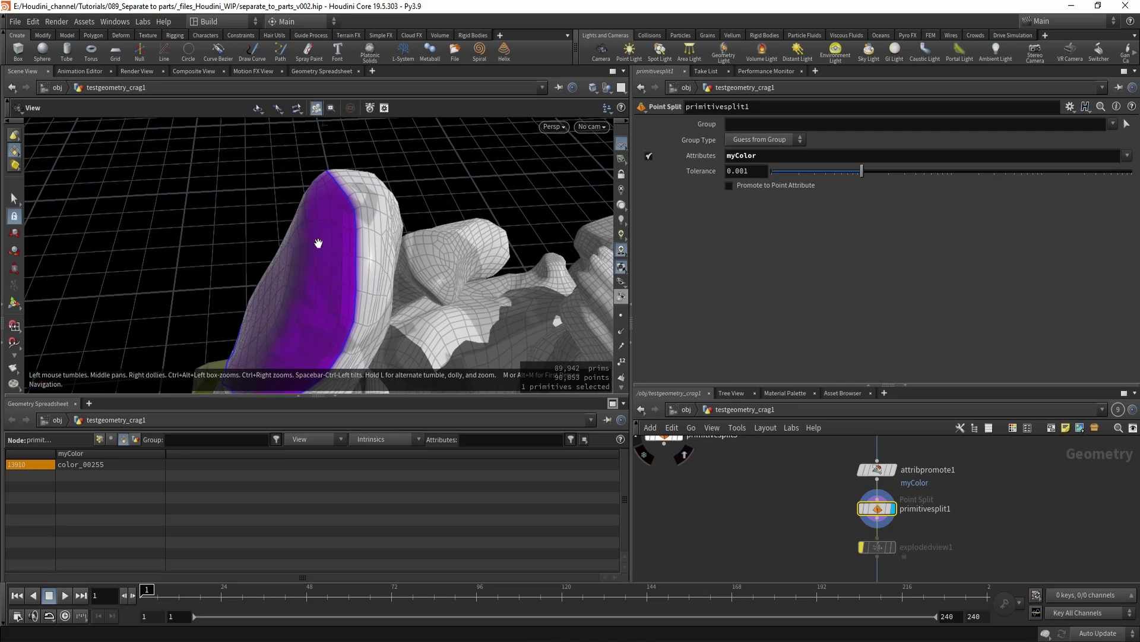
right_drag(318, 244, 402, 245)
drag(402, 245, 357, 255)
key(s)
click(341, 262)
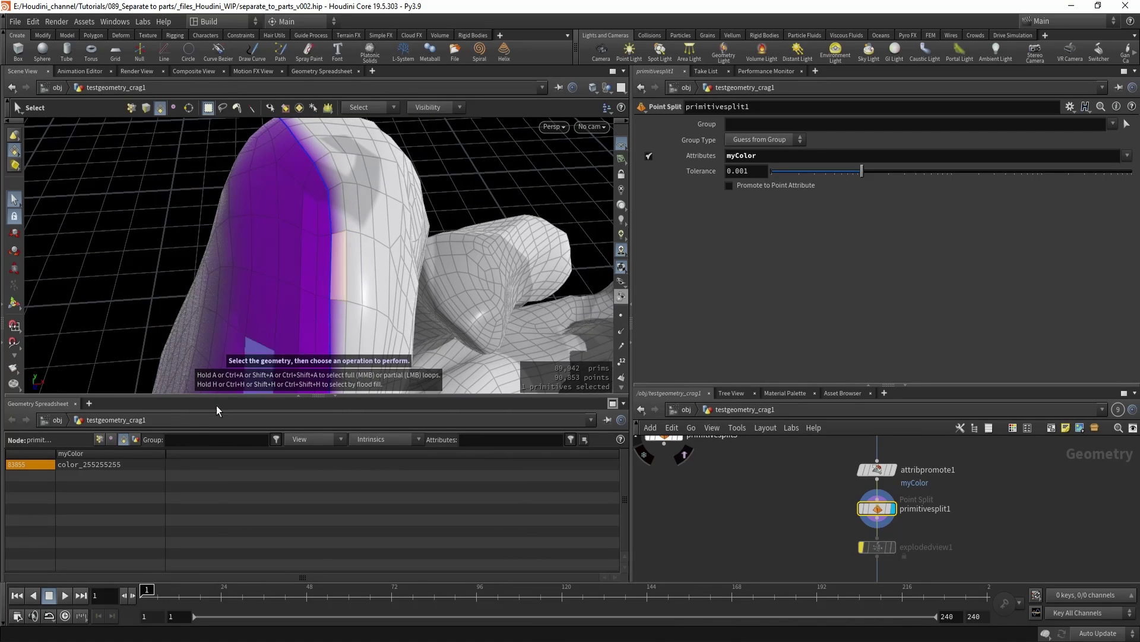
click(328, 267)
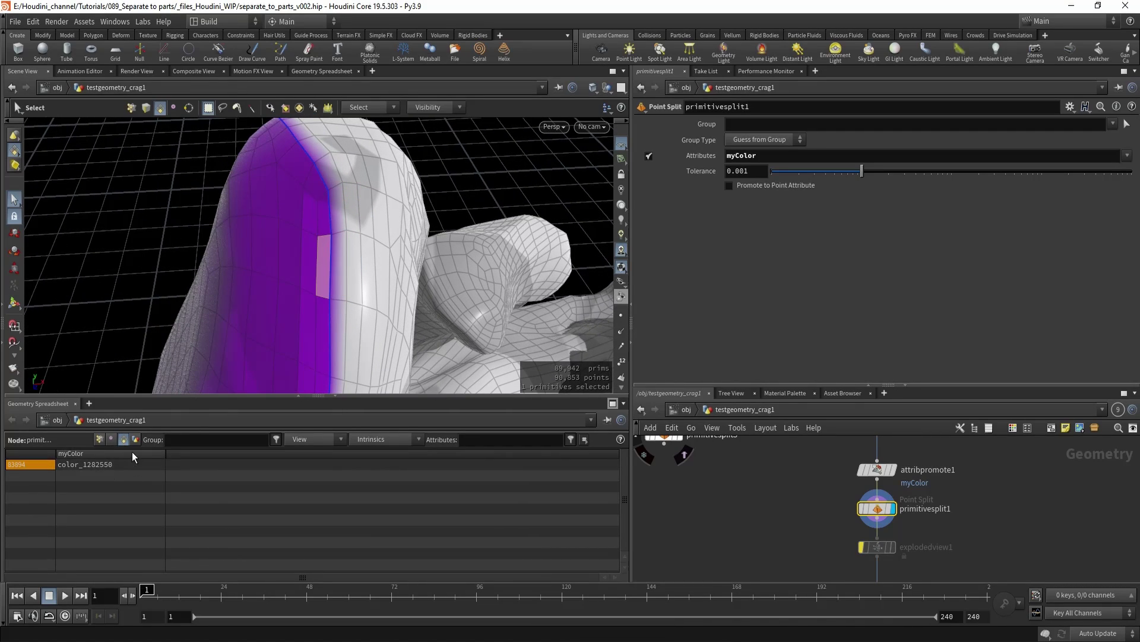
alt+drag(330, 250, 337, 275)
key(s)
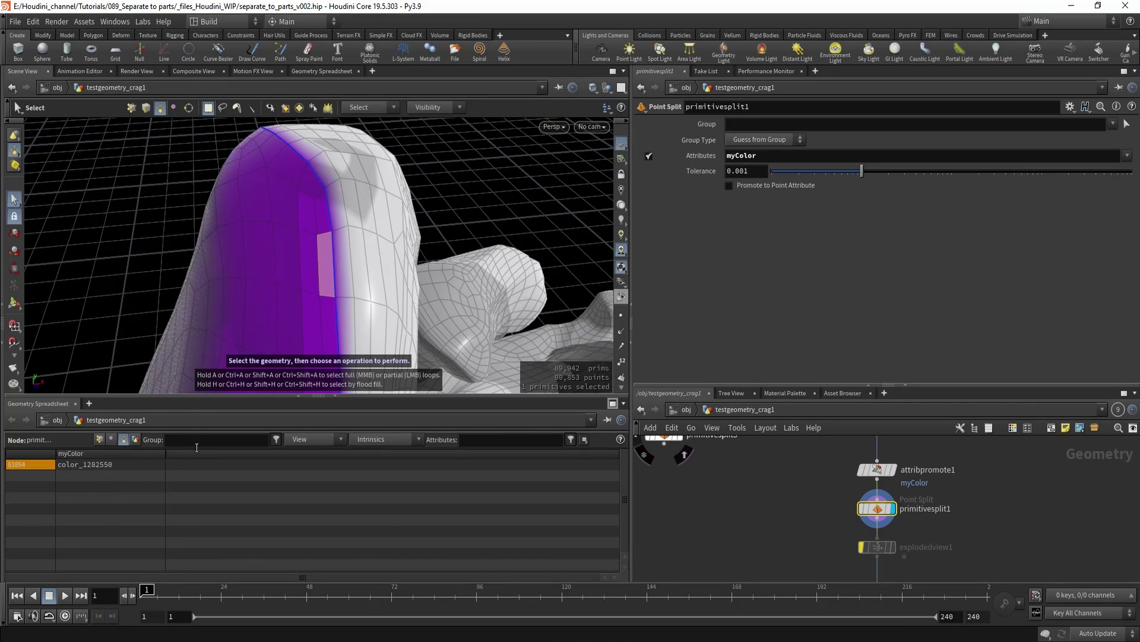
Select primitives alternately on the white and yellow sides of the arm's split edge to compare their myColor values
alt+right_drag(430, 244, 336, 325)
alt+middle_drag(336, 325, 369, 277)
alt+drag(368, 277, 344, 229)
alt+right_drag(285, 256, 410, 291)
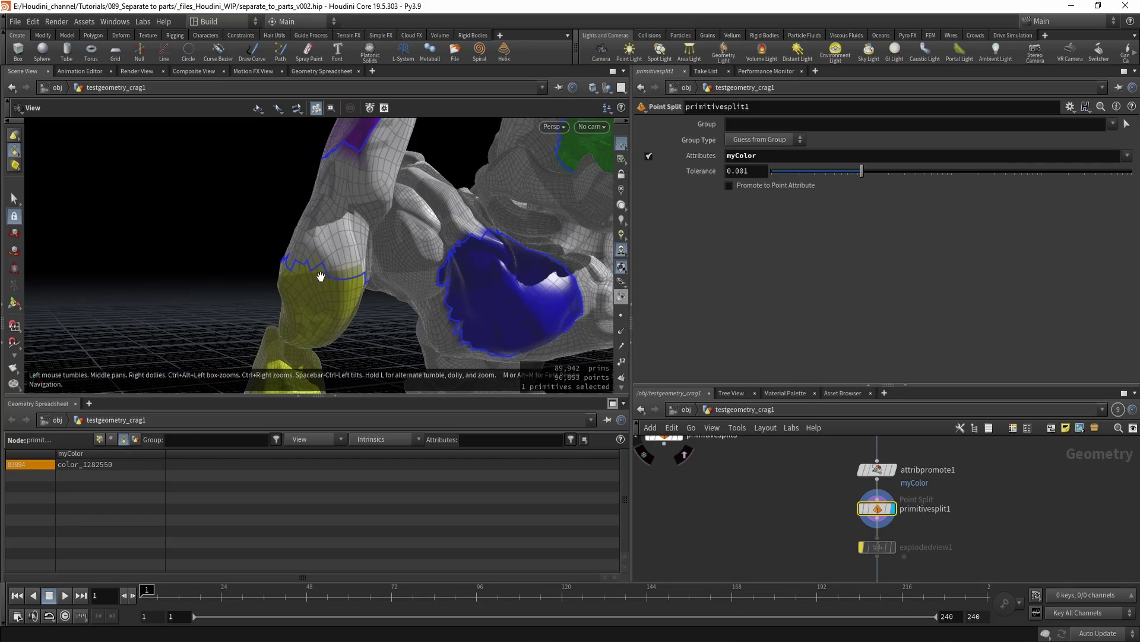
drag(410, 291, 382, 270)
key(s)
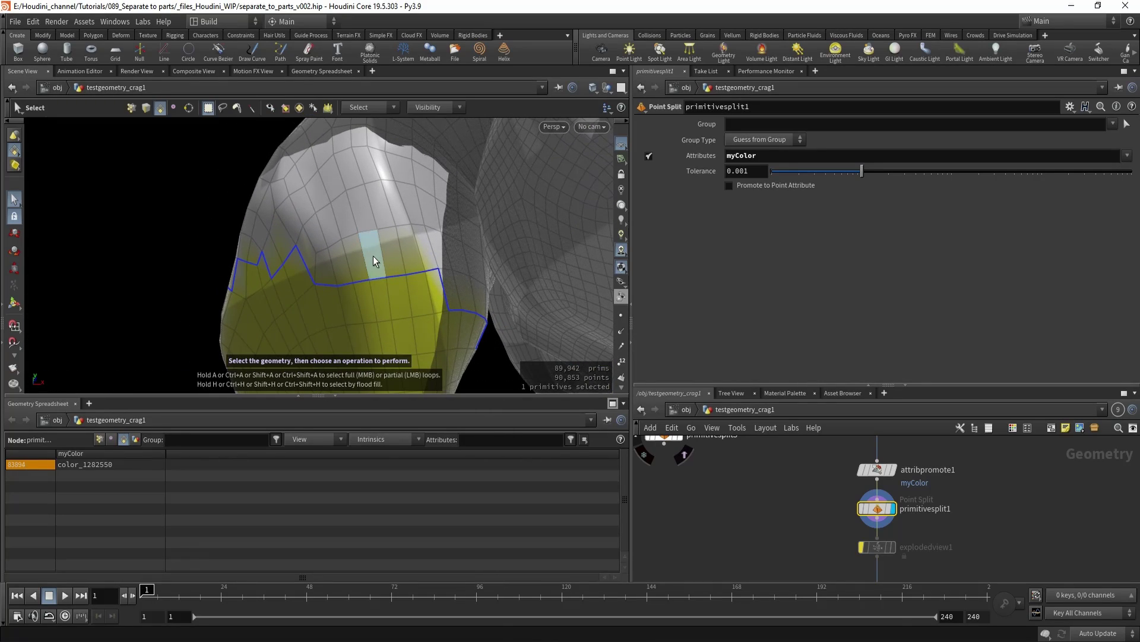
click(373, 256)
click(394, 308)
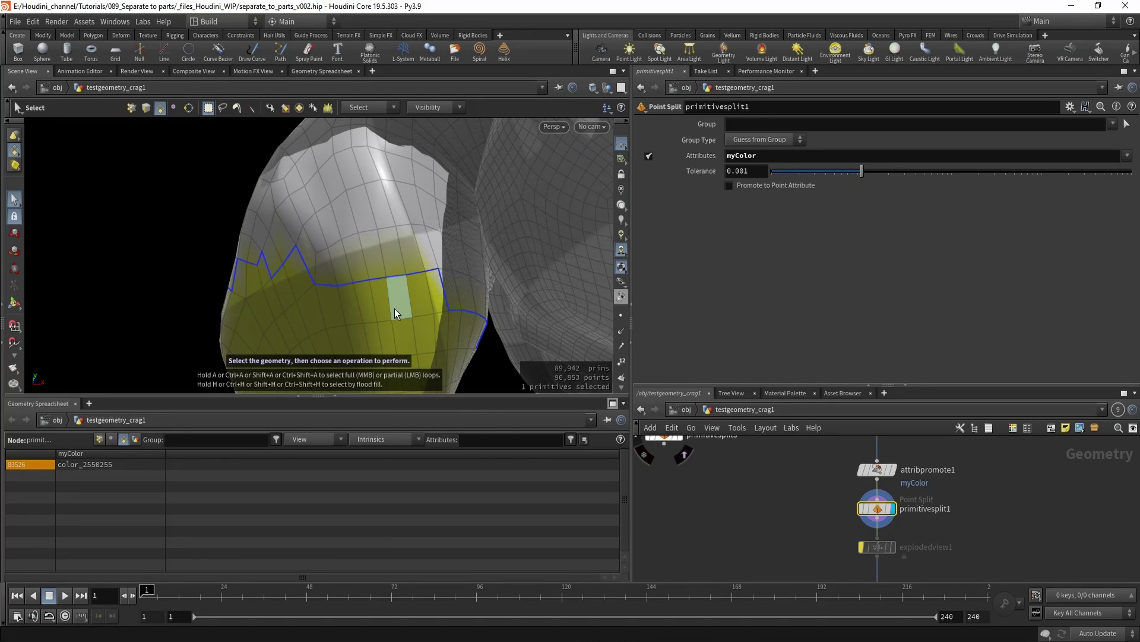
click(385, 248)
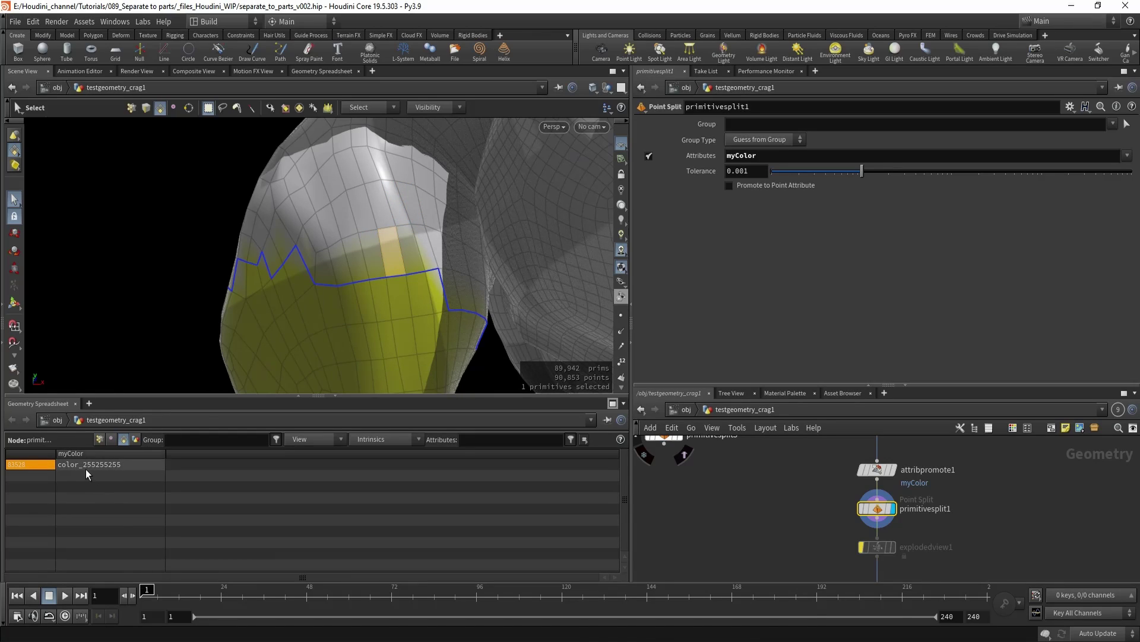
click(392, 305)
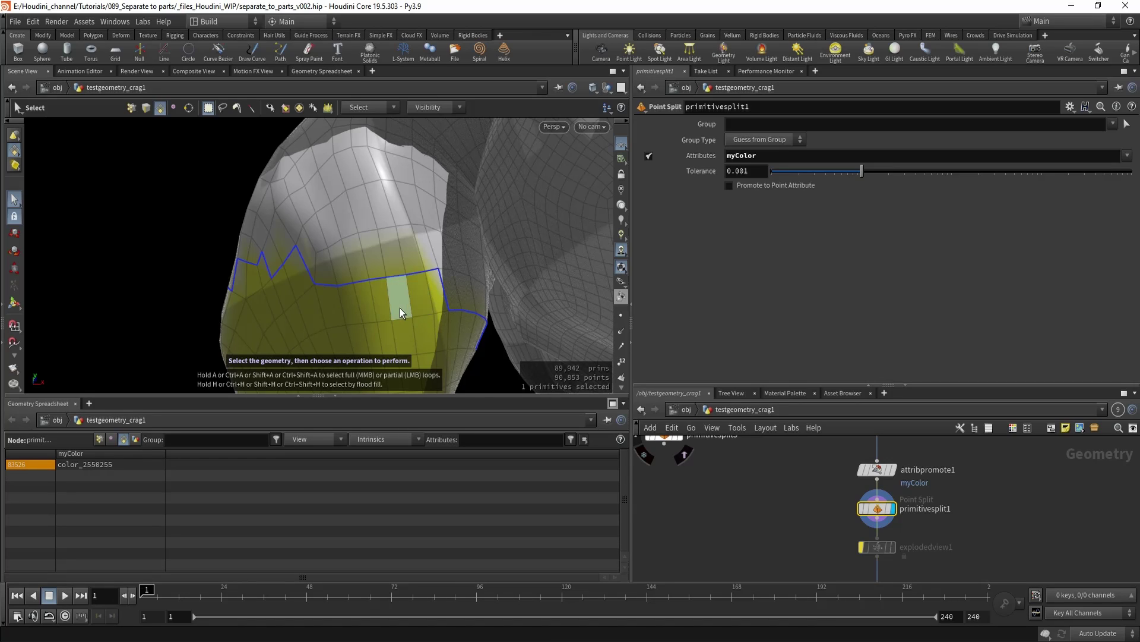
click(394, 259)
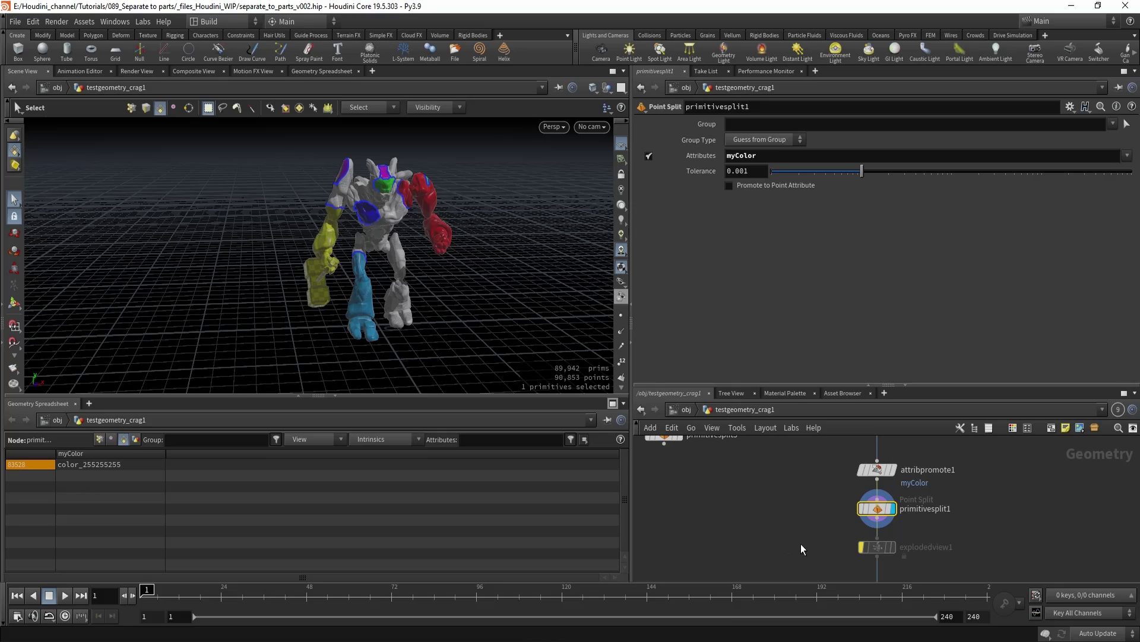
Review the settings of attribwrangle1, attribpromote1 and primitivesplit1 in the node chain
middle_drag(813, 523, 798, 542)
scroll(735, 520, up, 1)
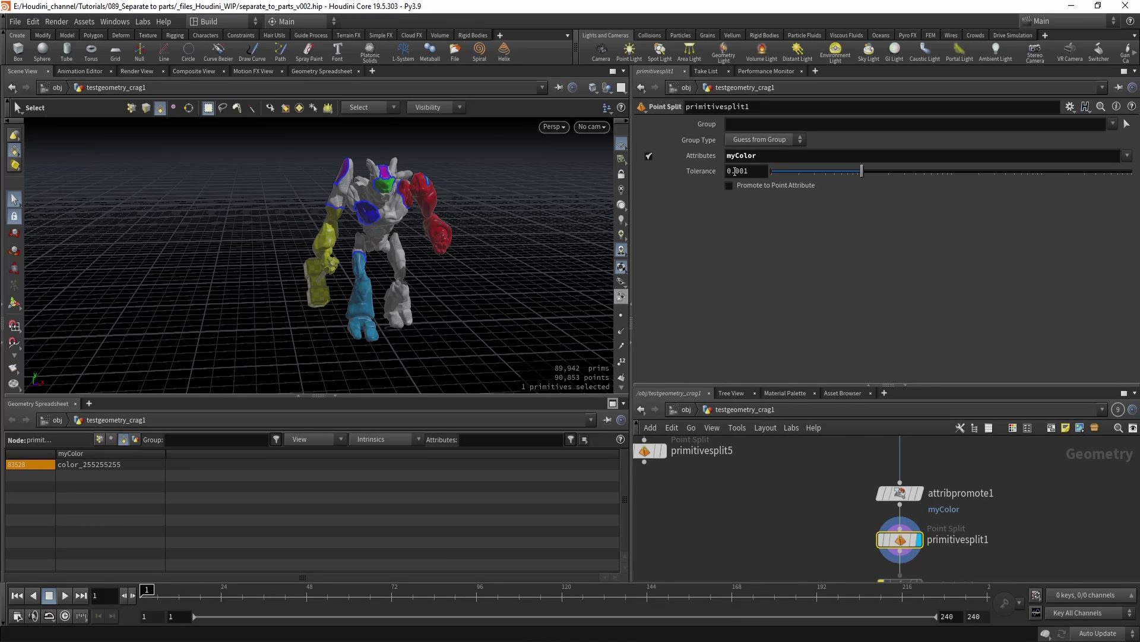
scroll(832, 466, down, 2)
middle_drag(839, 454, 823, 548)
drag(886, 547, 826, 490)
middle_drag(761, 567, 751, 471)
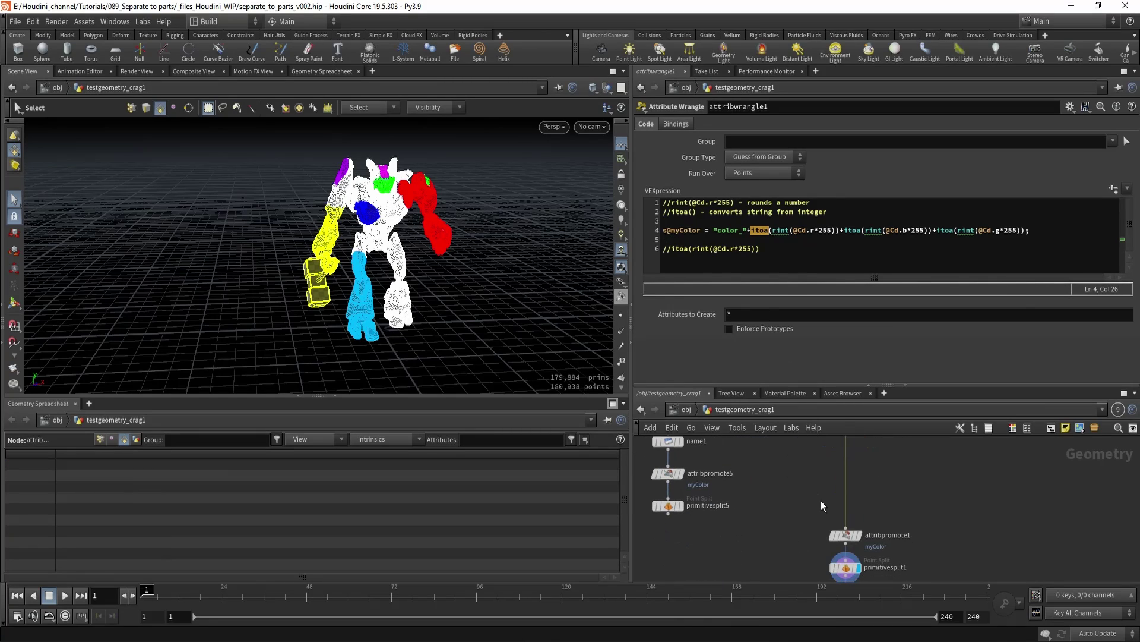
click(846, 536)
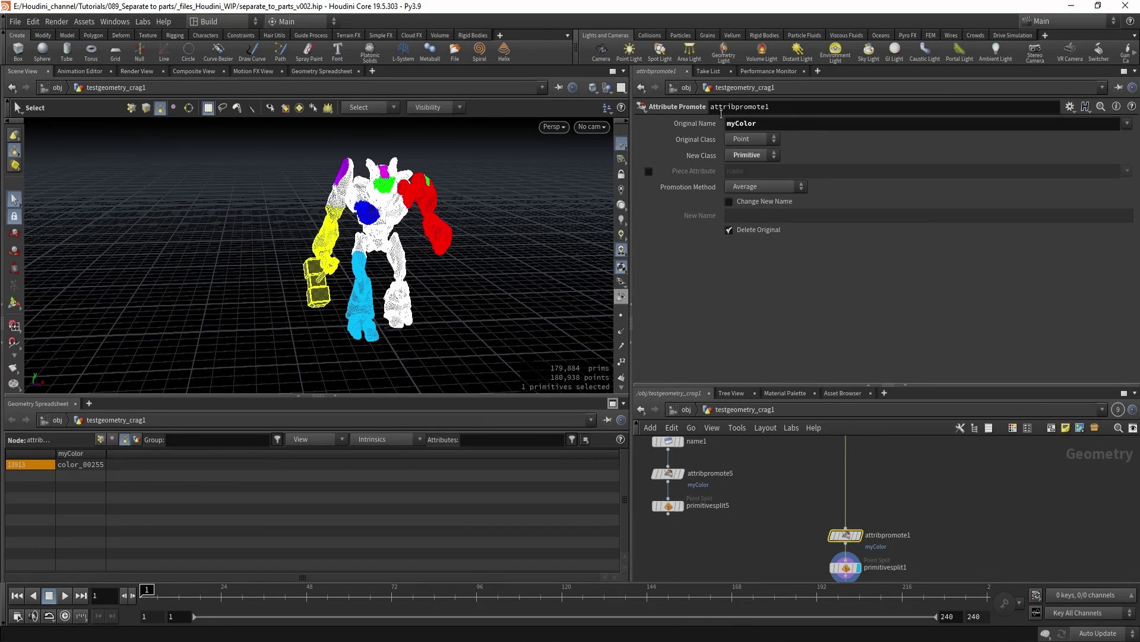
middle_drag(802, 570, 811, 479)
drag(812, 480, 879, 493)
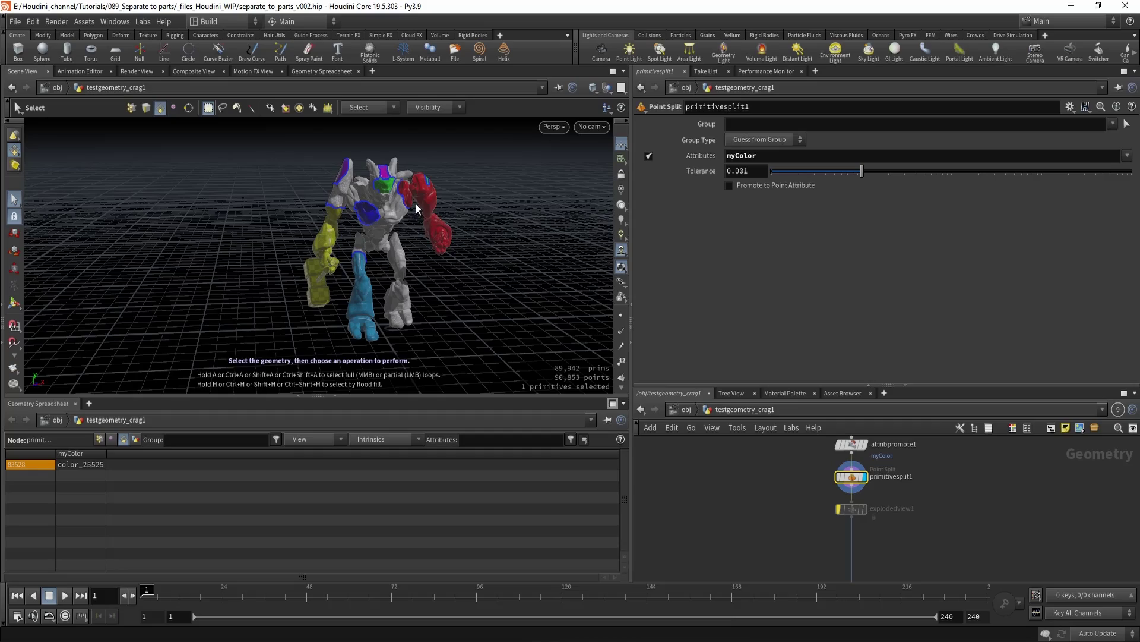
Display the OUT_separated null and inspect the split borders around the character's head
scroll(402, 215, up, 10)
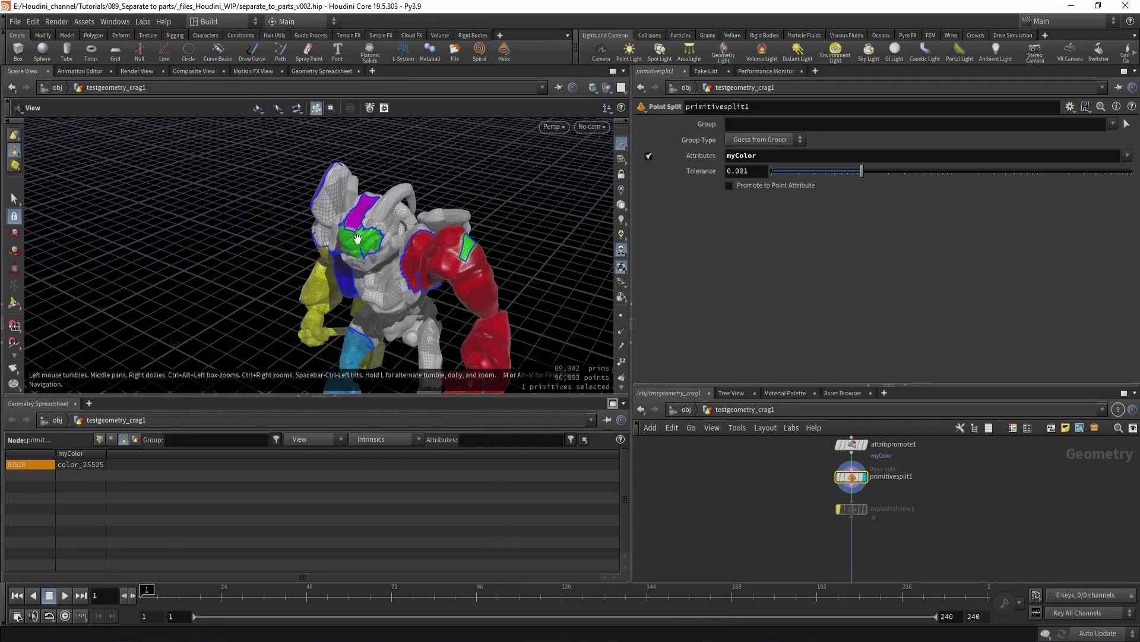
middle_drag(782, 565, 779, 449)
scroll(779, 449, down, 2)
drag(787, 450, 885, 496)
key(r)
alt+middle_drag(356, 222, 344, 279)
drag(344, 279, 469, 322)
key(s)
key(Escape)
middle_drag(796, 462, 824, 547)
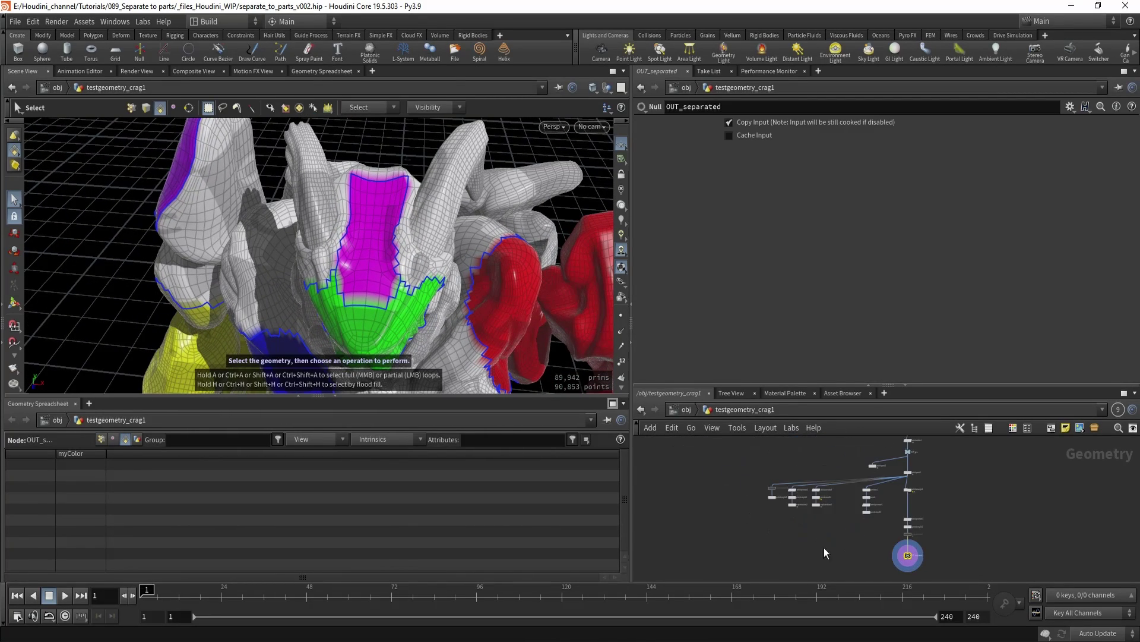
Display primitivesplit2 and inspect the Cd-based split around the magenta and green patches
scroll(787, 523, up, 5)
middle_drag(843, 508, 790, 594)
drag(790, 594, 143, 615)
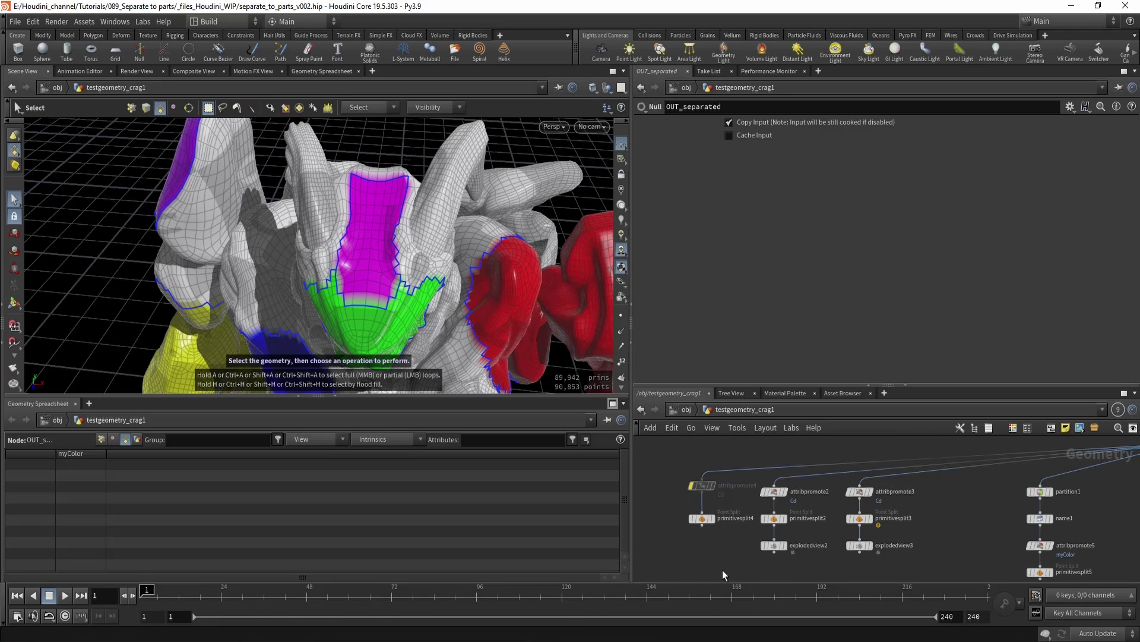
drag(732, 561, 771, 526)
key(r)
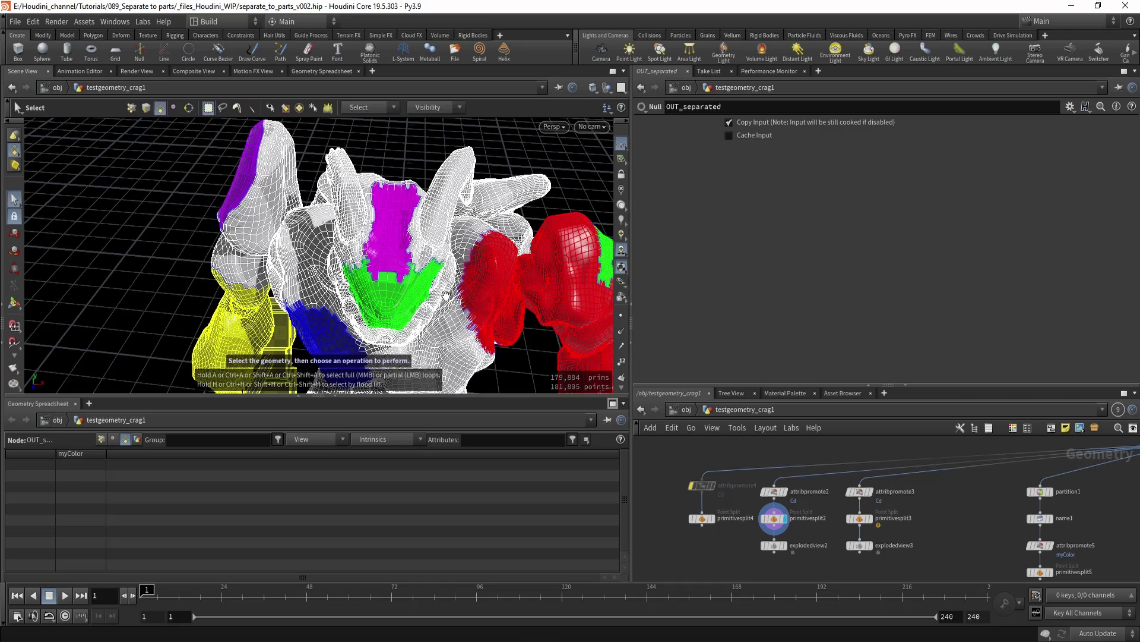
click(774, 518)
key(Escape)
alt+drag(359, 236, 325, 203)
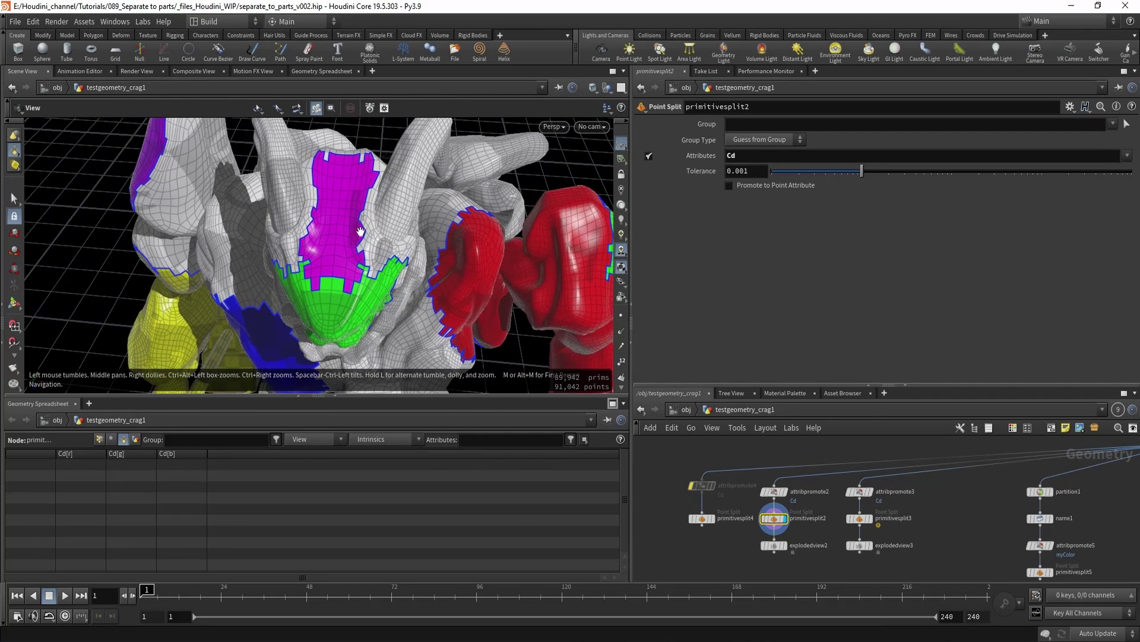
Display OUT_separated again to compare its borders with the Cd-based split
scroll(640, 468, down, 3)
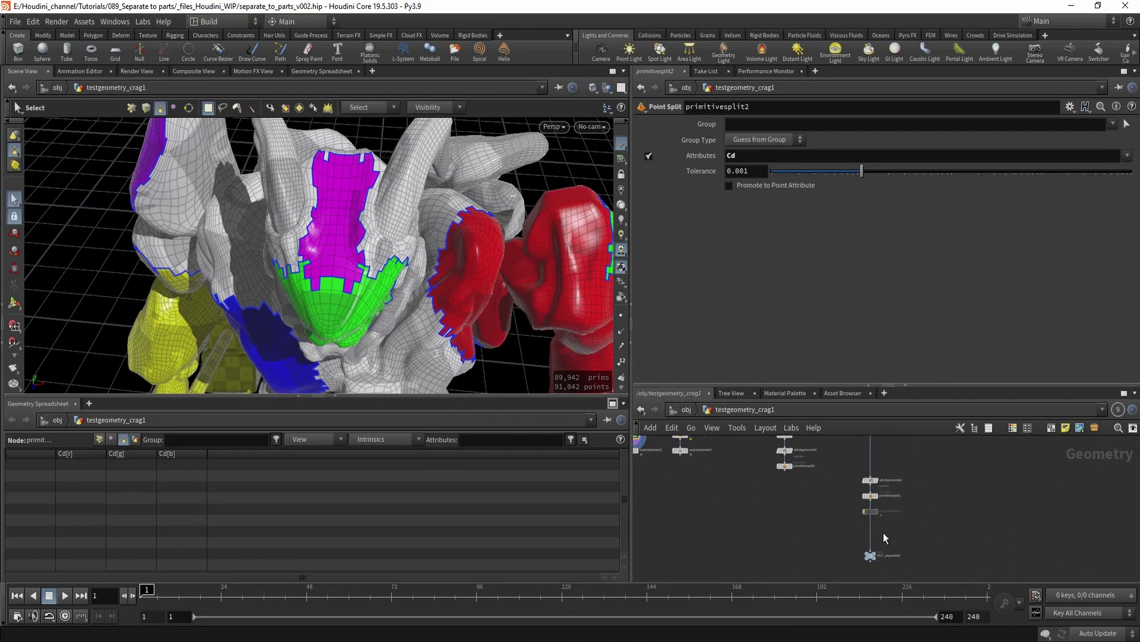
drag(928, 539, 835, 582)
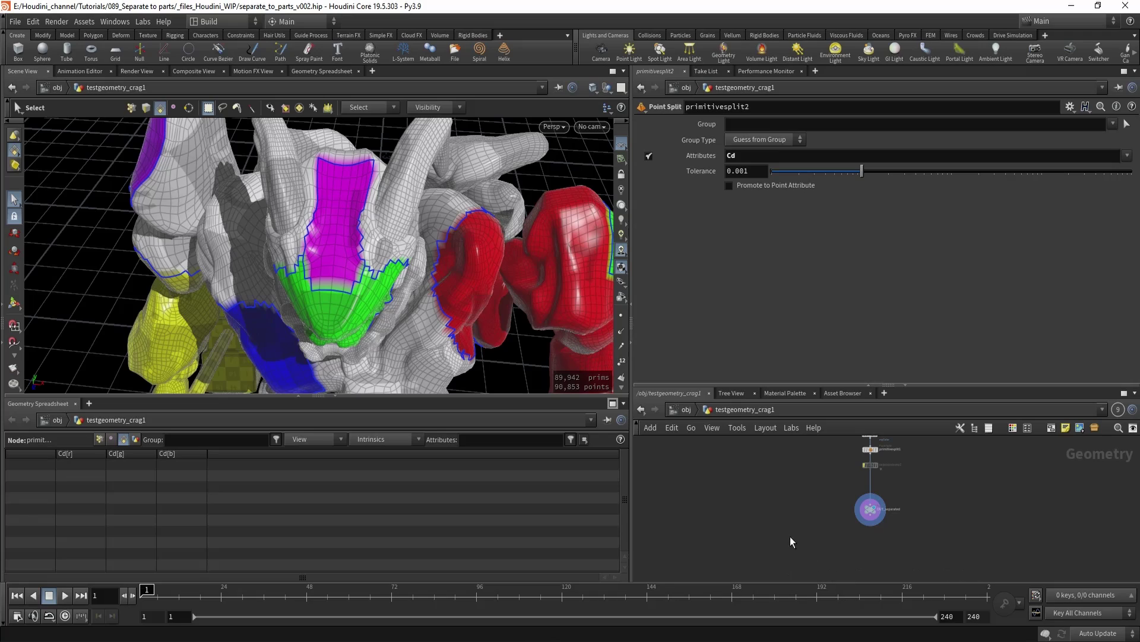
middle_drag(737, 475, 775, 510)
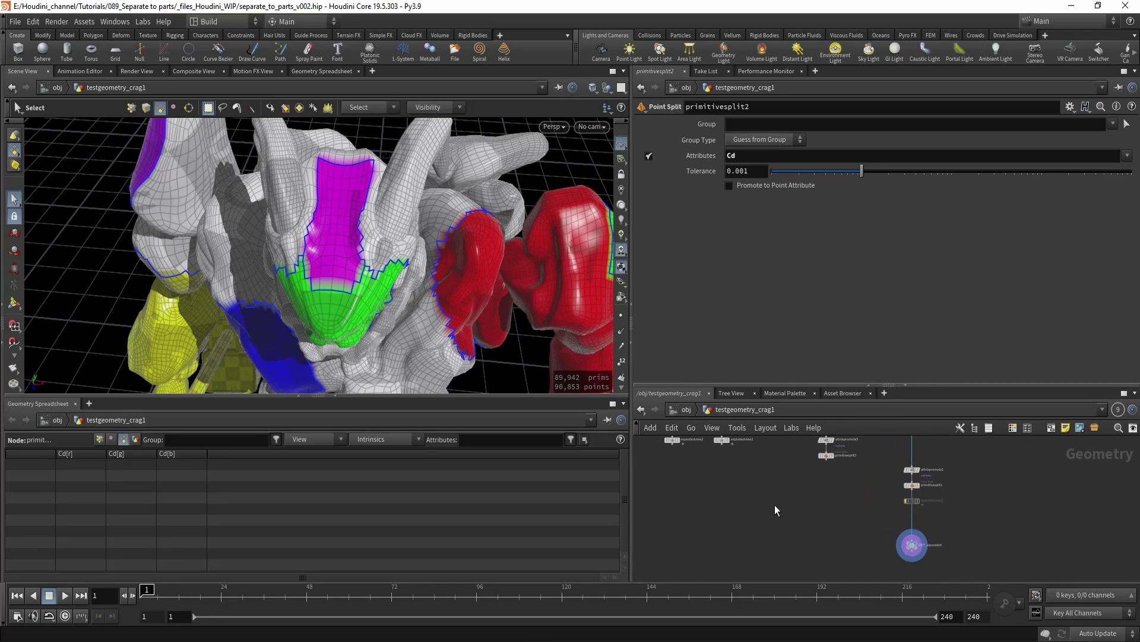
Wire attribpaint1 directly into attribwrangle1, skipping the second paint node, and move that paint node aside
scroll(775, 510, down, 3)
middle_drag(875, 503, 853, 527)
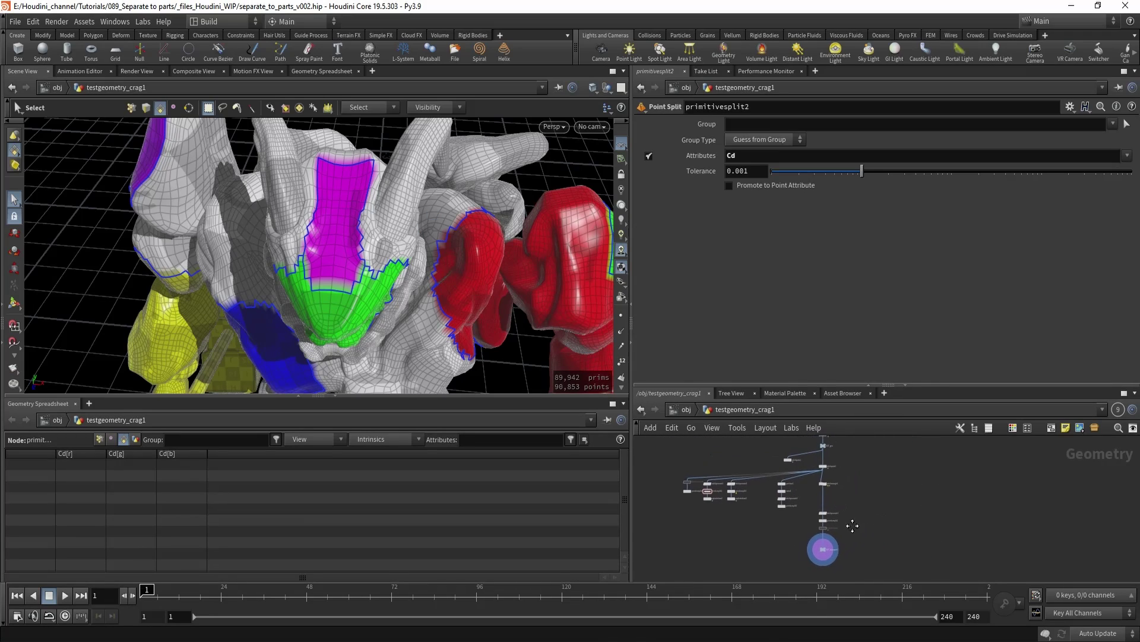
scroll(854, 475, up, 4)
middle_drag(852, 456, 830, 520)
scroll(701, 486, up, 1)
mouse_move(693, 502)
mouse_down()
mouse_move(799, 487)
mouse_move(832, 494)
mouse_up()
click(838, 500)
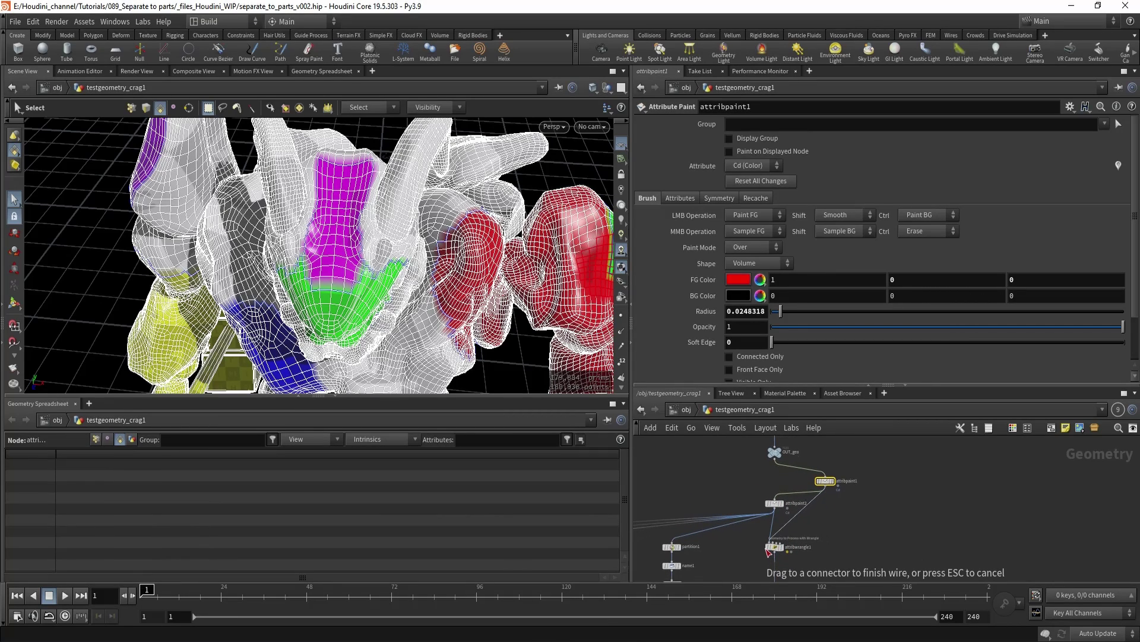
click(768, 548)
middle_drag(849, 513, 855, 535)
drag(777, 528, 727, 516)
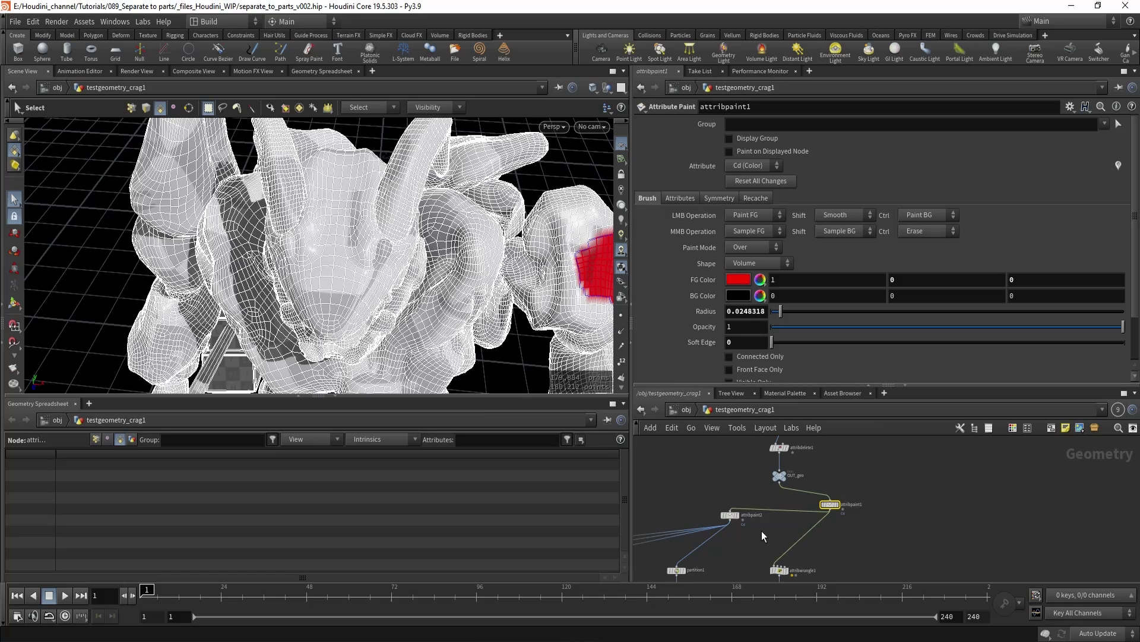
Display attribpaint1, set its brush Soft Edge to 0.527 and activate painting in the viewport
click(838, 504)
mouse_move(494, 287)
alt+mouse_down()
mouse_move(433, 262)
mouse_move(380, 264)
alt+mouse_up()
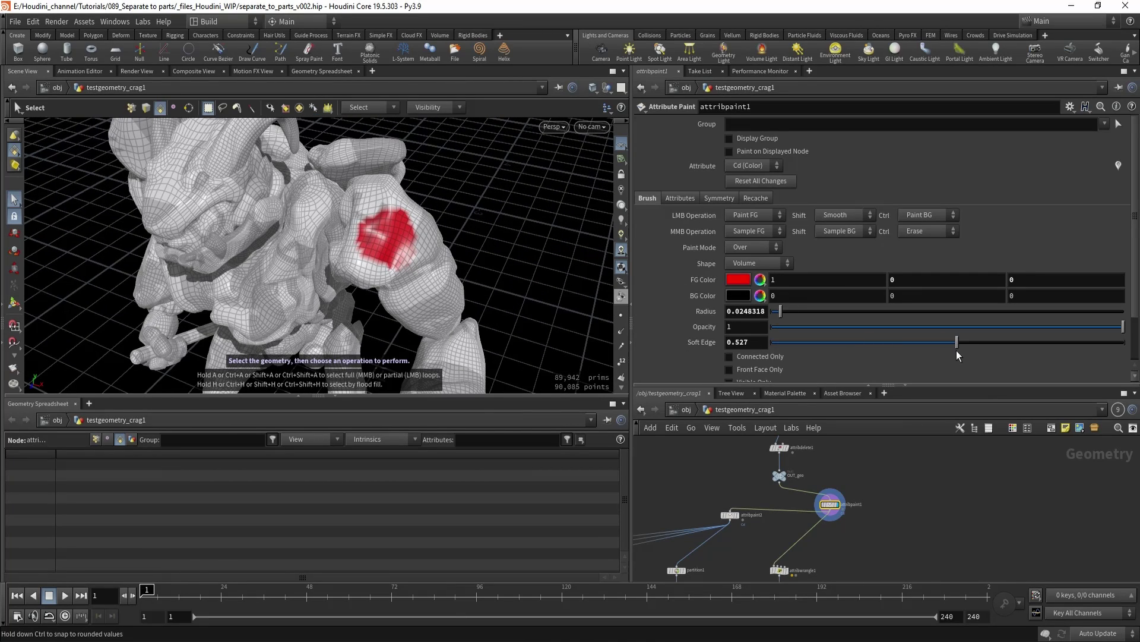
key(Return)
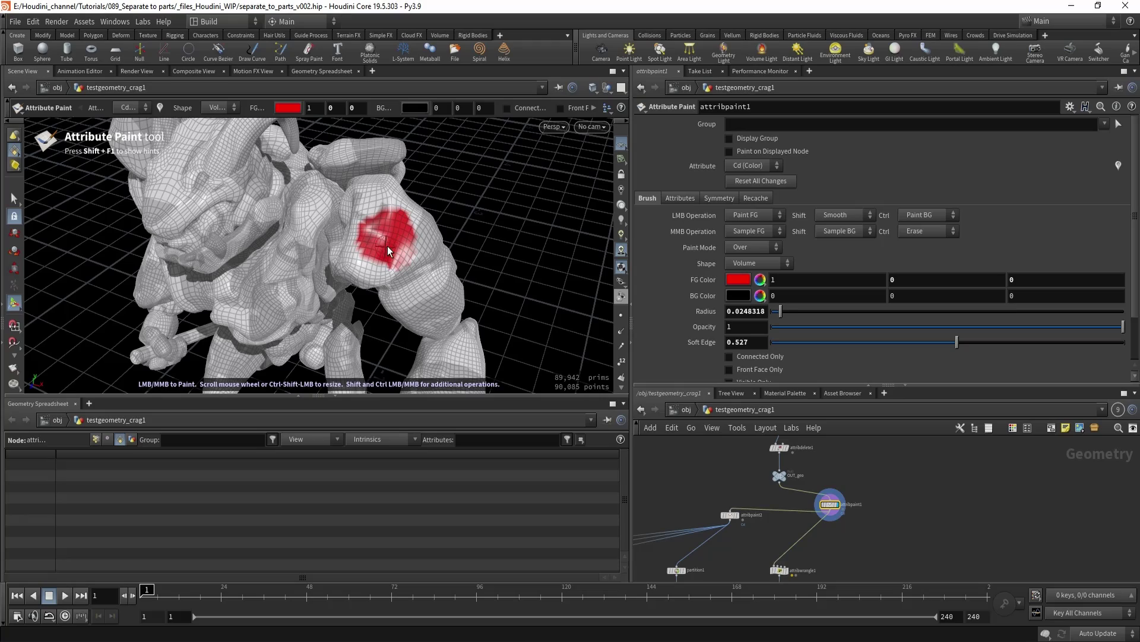
Enlarge the brush radius to about 0.122 and paint a soft-edged red area over the character's shoulder
scroll(387, 245, up, 10)
key(space)
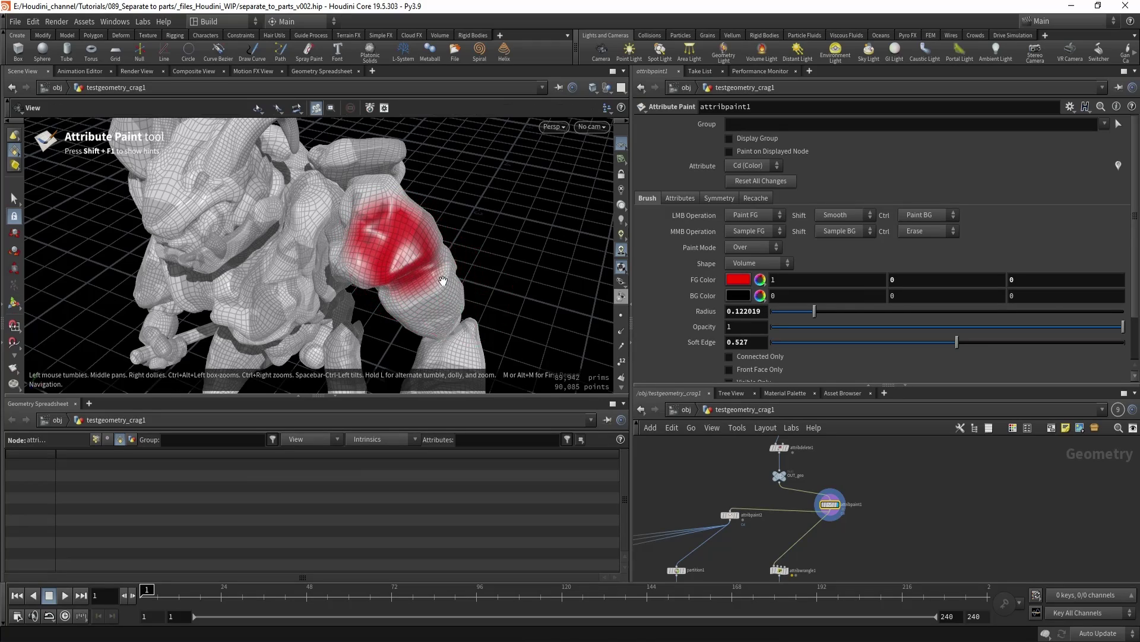
drag(443, 280, 318, 250)
right_drag(318, 250, 357, 242)
drag(358, 241, 298, 245)
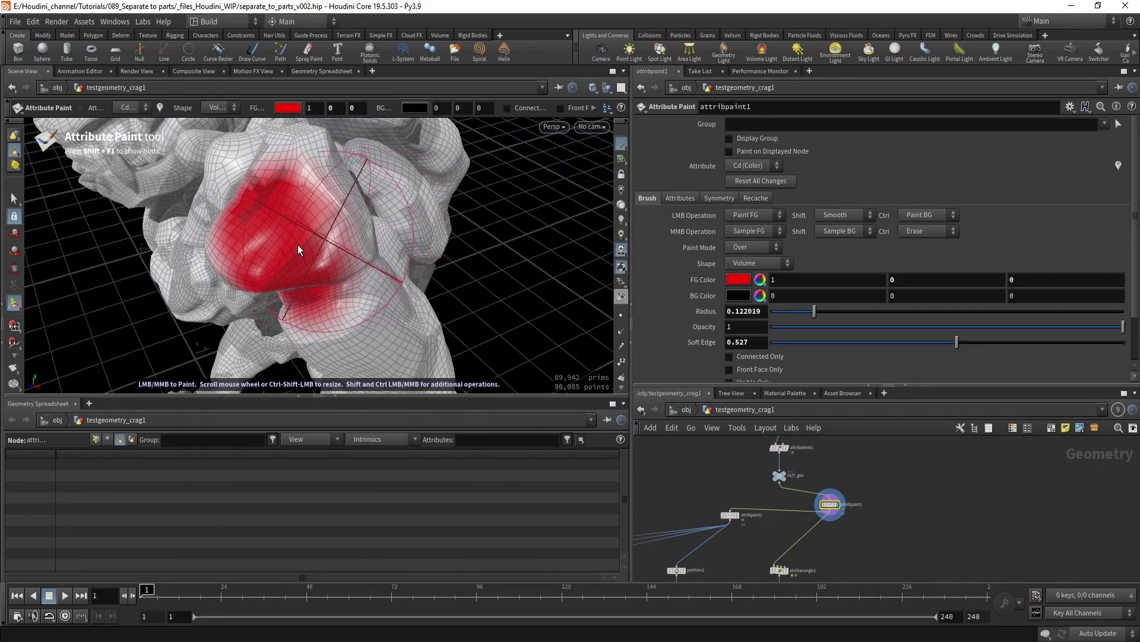
scroll(346, 268, down, 9)
Display attribwrangle1, attribpromote1 and primitivesplit1 in turn to process the newly painted geometry
middle_drag(859, 568, 847, 482)
click(769, 485)
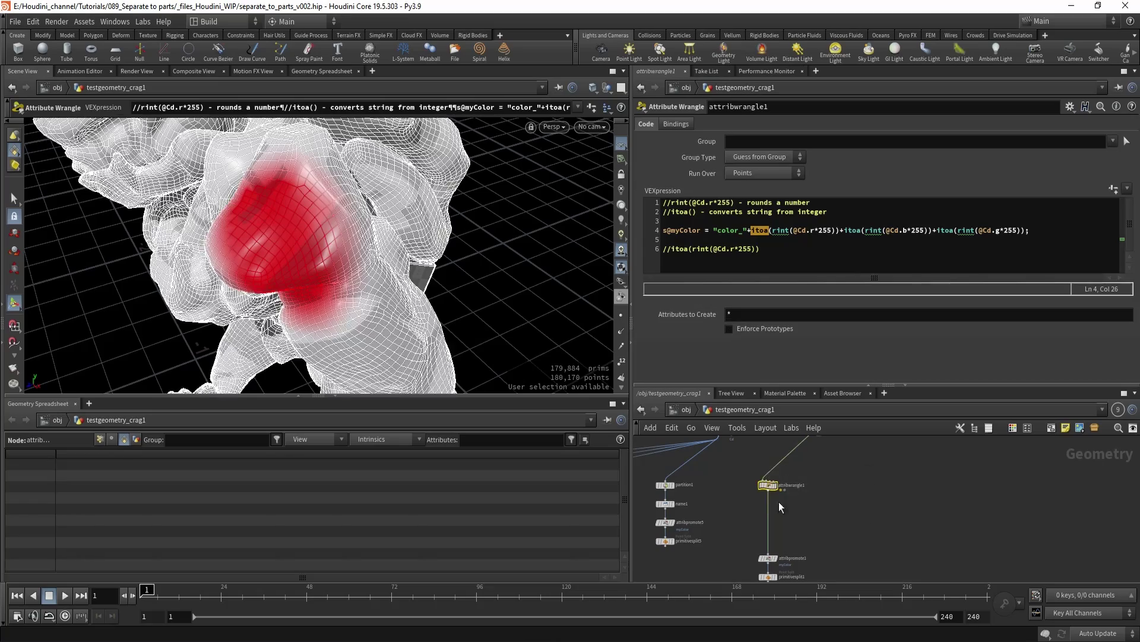
key(r)
middle_drag(736, 564, 732, 528)
drag(723, 516, 797, 527)
key(r)
middle_drag(733, 553, 740, 523)
drag(735, 510, 795, 518)
key(r)
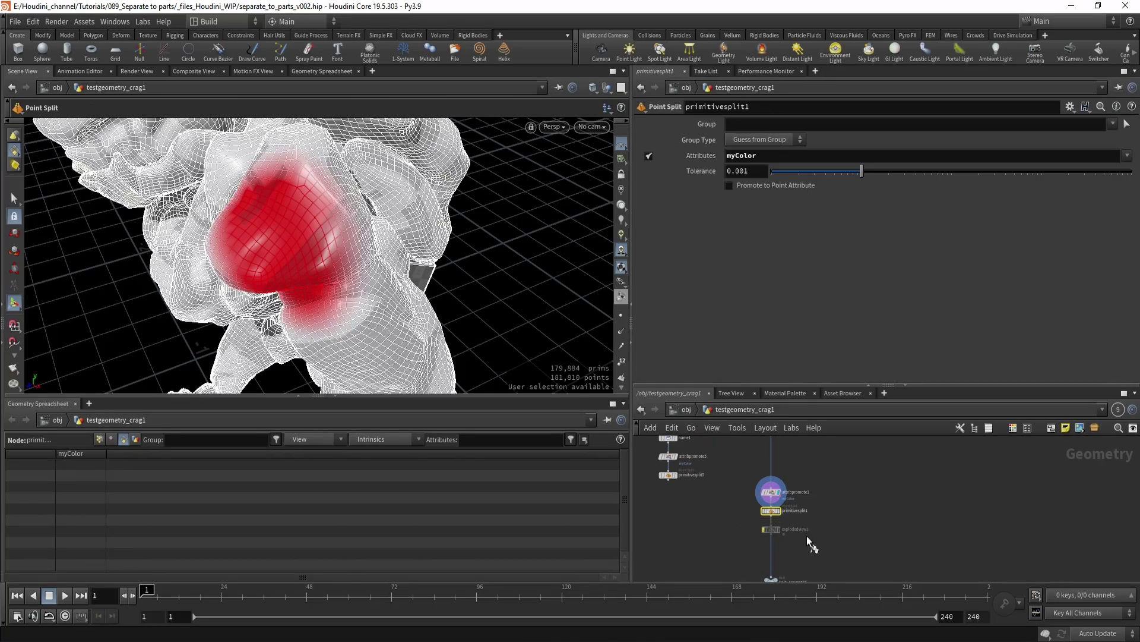
Inspect the split edges around the soft-edged red patch on the shoulder up close
middle_drag(813, 553, 832, 473)
alt+drag(351, 249, 319, 247)
alt+right_drag(318, 247, 343, 284)
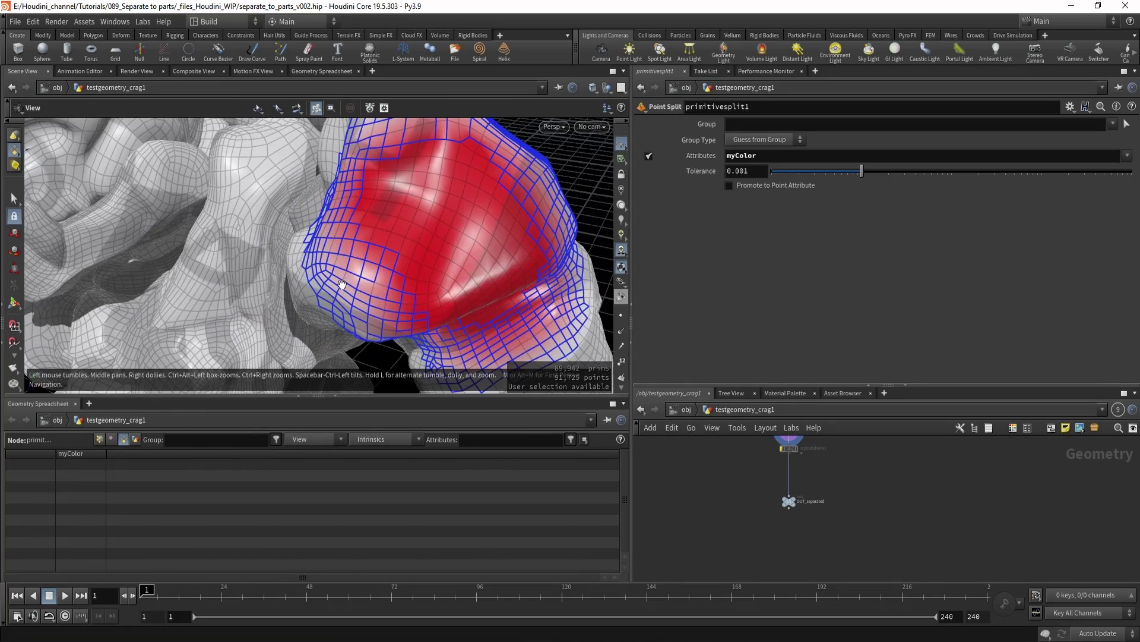
Enlarge the network view, duplicate attribwrangle1 and connect the copy's output to attribpromote1 in place of the original
drag(343, 284, 359, 177)
scroll(944, 552, down, 3)
middle_click(860, 486)
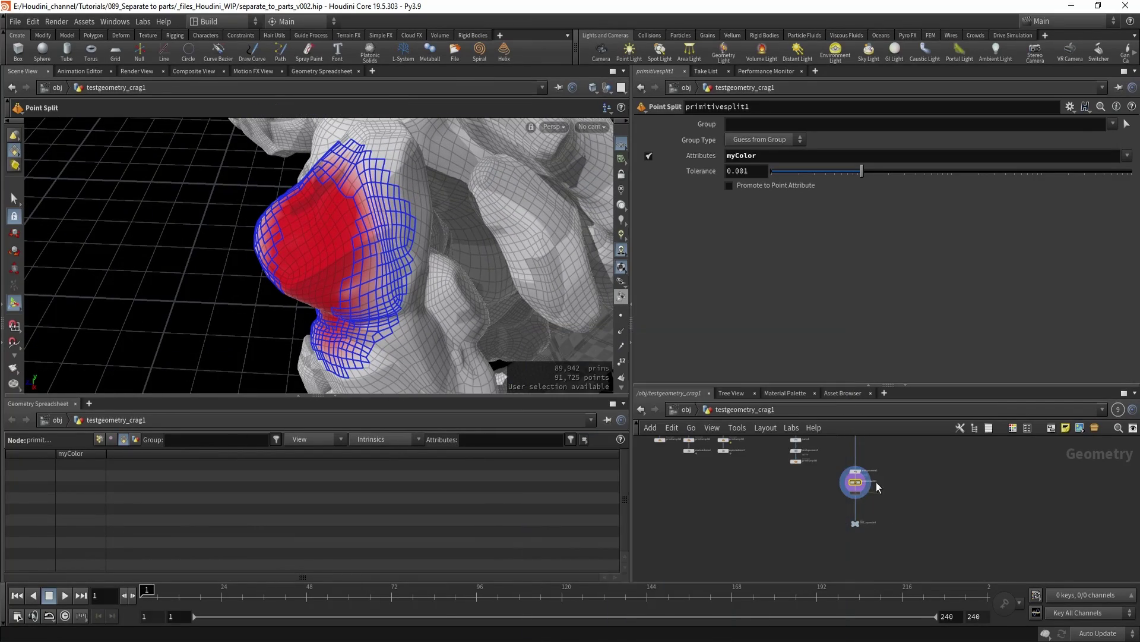
middle_drag(879, 486, 840, 513)
drag(954, 386, 950, 354)
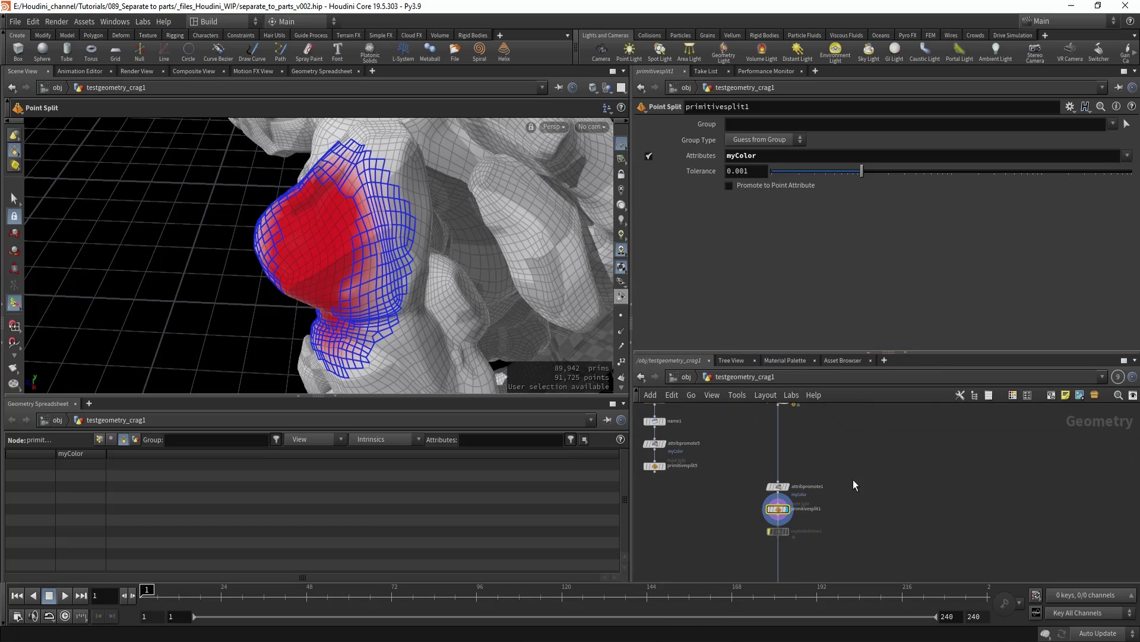
scroll(832, 493, up, 3)
alt+drag(764, 455, 863, 469)
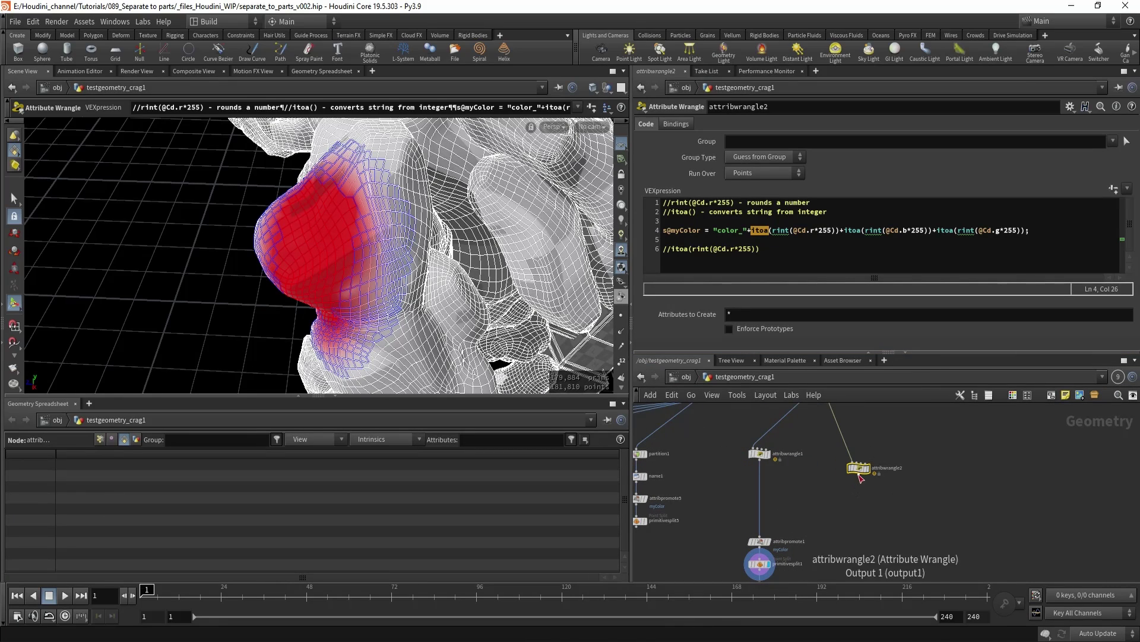
drag(759, 538, 858, 474)
click(847, 240)
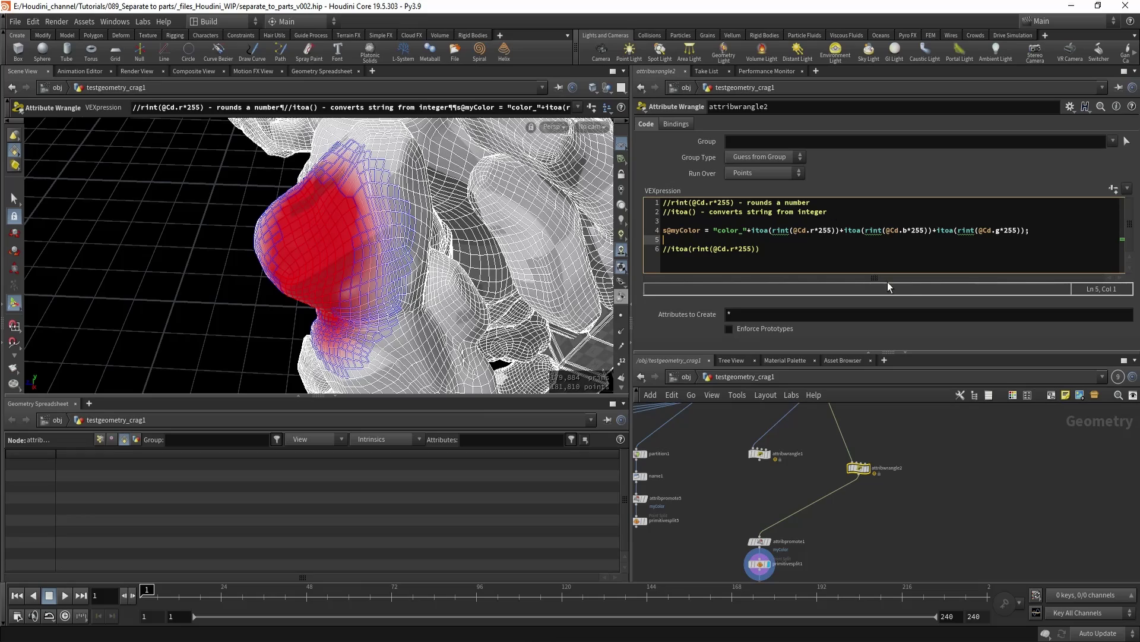
click(819, 230)
key(shift+Right)
key(shift+Right)
key(shift+Right)
text(10)
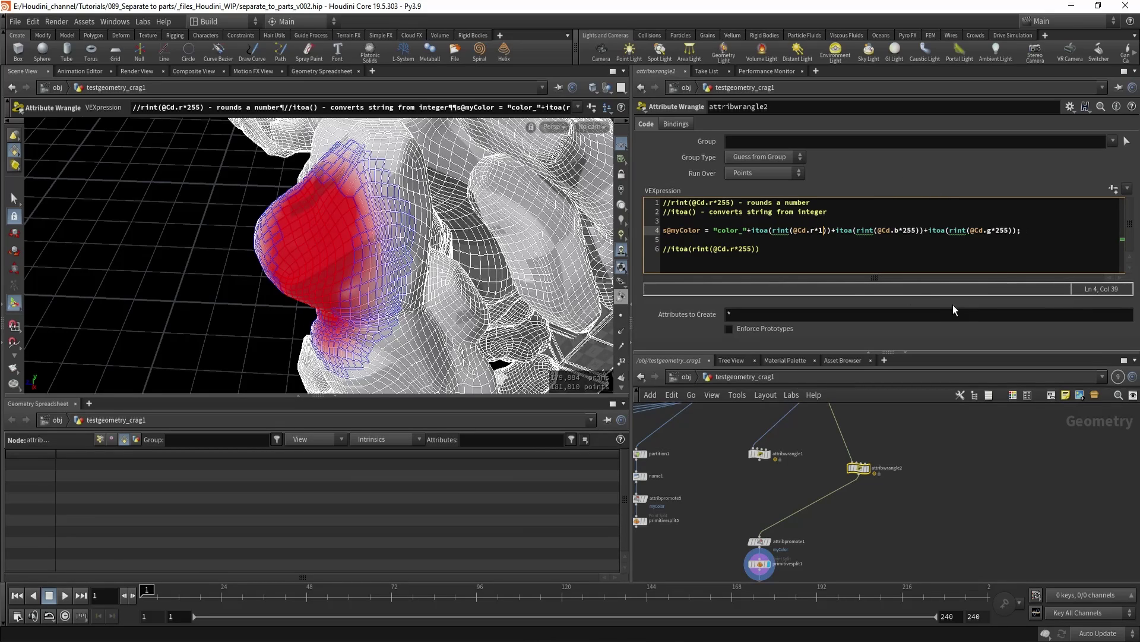
key(Right)
key(Right)
key(Right)
key(Right)
key(Right)
key(Right)
key(Right)
key(Right)
key(Right)
key(Right)
key(Right)
key(Right)
key(Right)
key(Right)
key(Right)
key(Right)
key(Right)
key(Right)
key(Right)
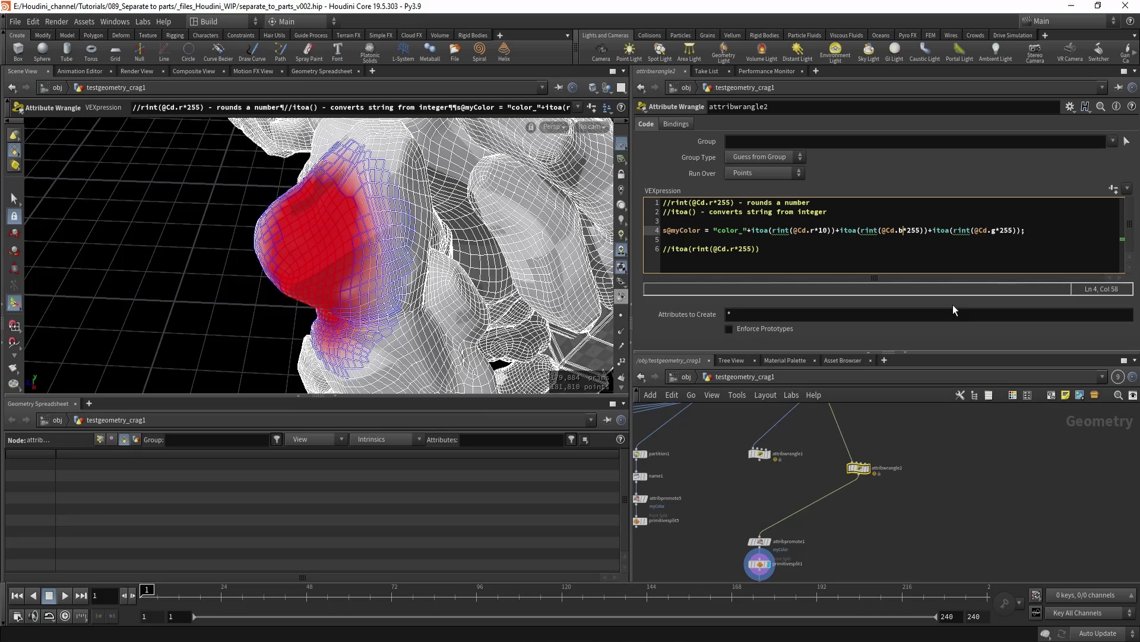
key(shift+Right)
key(shift+Right)
key(shift+Right)
text(10)
key(Right)
key(Right)
key(Right)
key(Right)
key(Right)
key(Right)
key(Right)
key(Right)
key(Right)
key(Right)
key(Right)
key(Right)
key(Right)
key(Right)
key(Right)
key(Right)
key(Right)
key(Right)
key(Right)
key(shift+Right)
key(shift+Right)
key(shift+Right)
text(10)
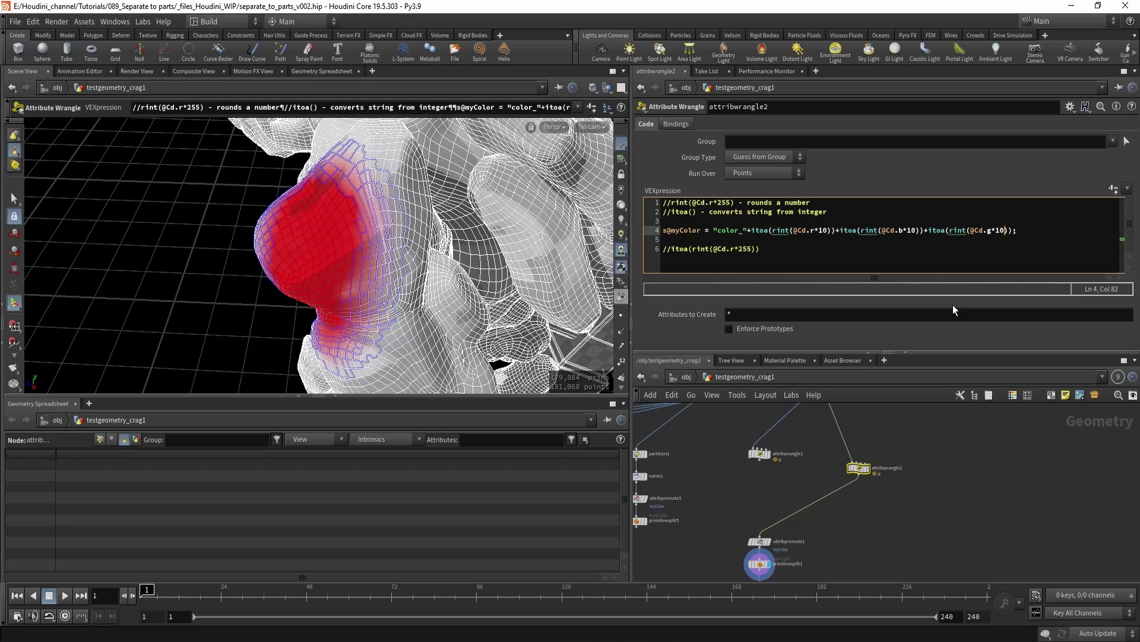
click(876, 532)
Connect attribwrangle1 back into attribpromote1 for comparison and switch the viewport shading to smooth without wireframe
middle_drag(856, 528, 844, 490)
middle_drag(785, 433, 790, 499)
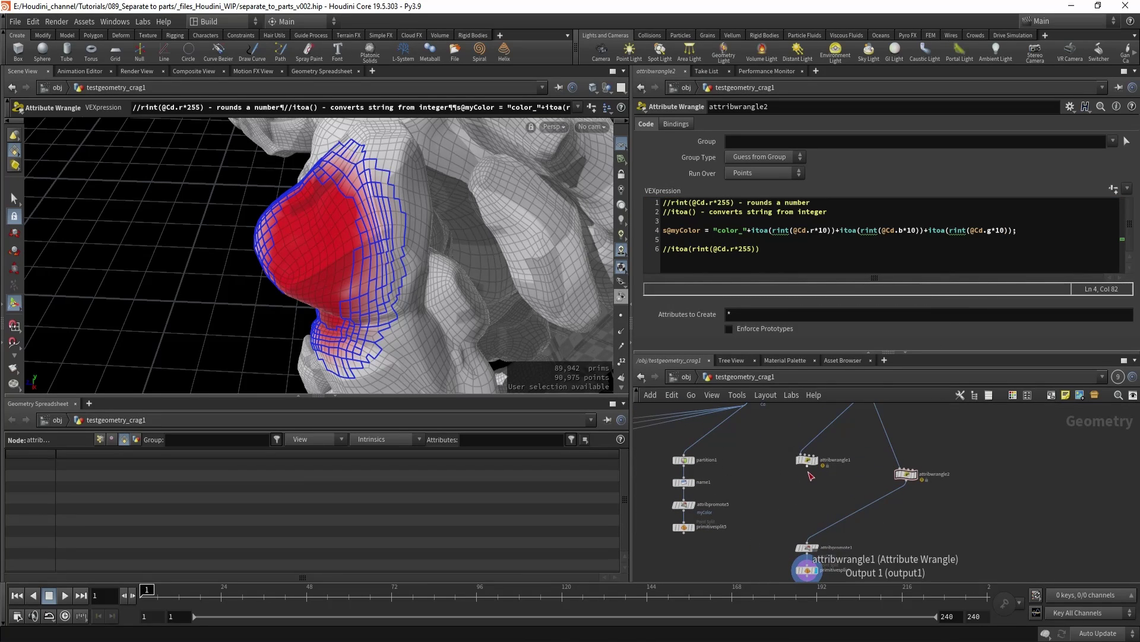
drag(808, 469, 802, 534)
alt+drag(339, 241, 428, 285)
key(Return)
key(shift+w)
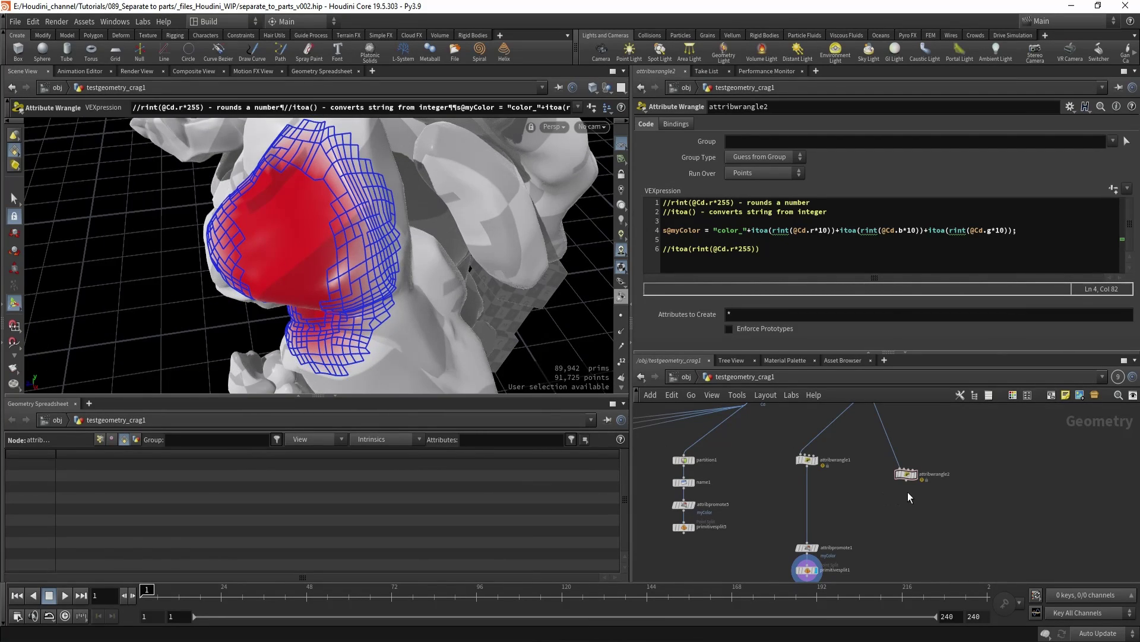
Connect attribwrangle2 into attribpromote1 again and inspect the split edges around the red shoulder patch
drag(901, 490, 832, 543)
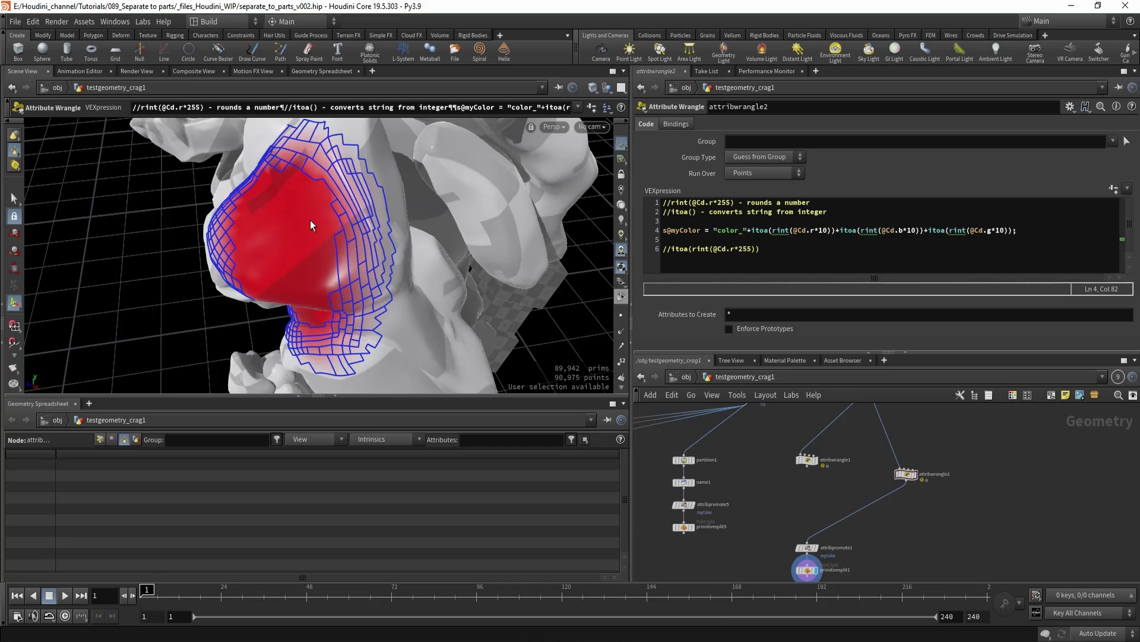
key(Escape)
drag(310, 225, 364, 230)
drag(372, 224, 343, 259)
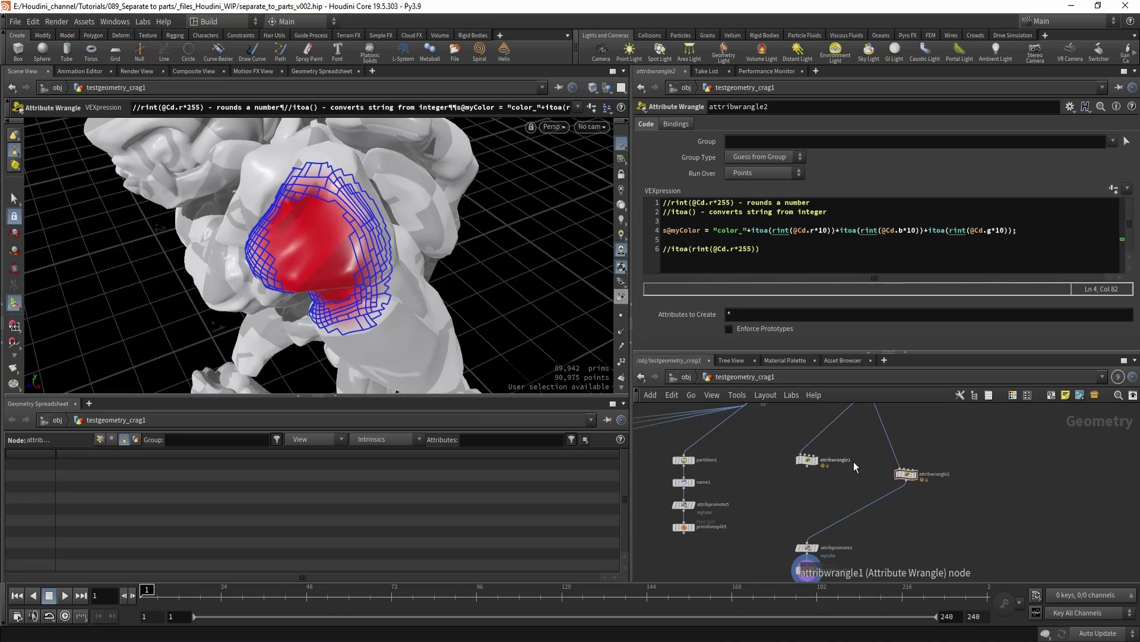
middle_drag(918, 407, 924, 495)
drag(385, 227, 451, 348)
Select and display the OUT_separated null to show the complete separated character
scroll(417, 260, down, 5)
scroll(749, 515, down, 4)
middle_drag(870, 527, 881, 417)
click(790, 523)
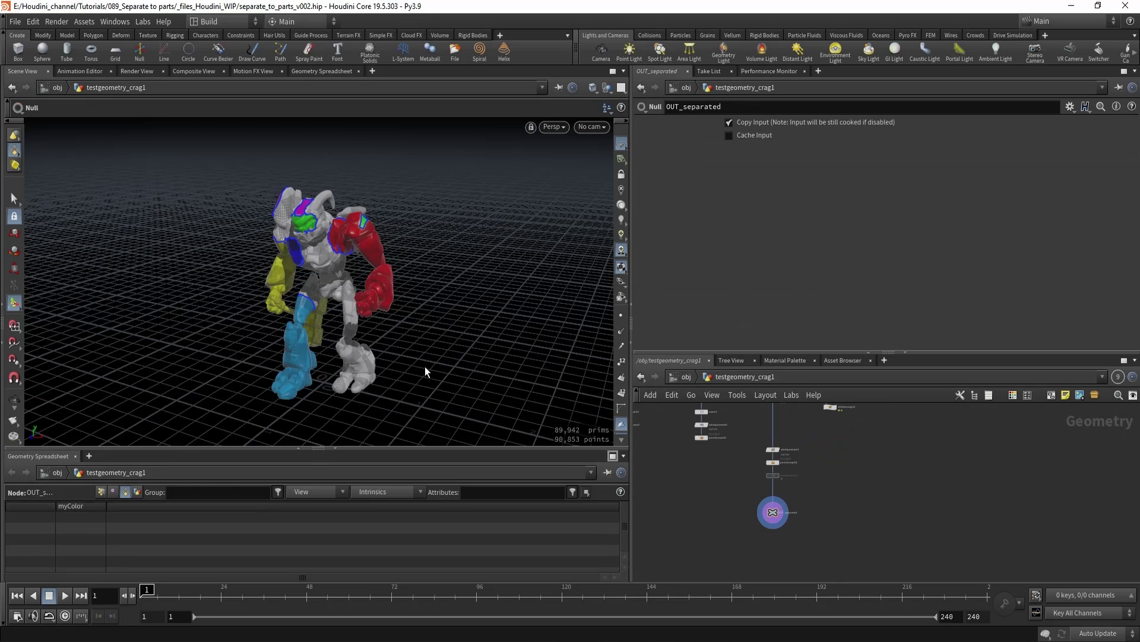